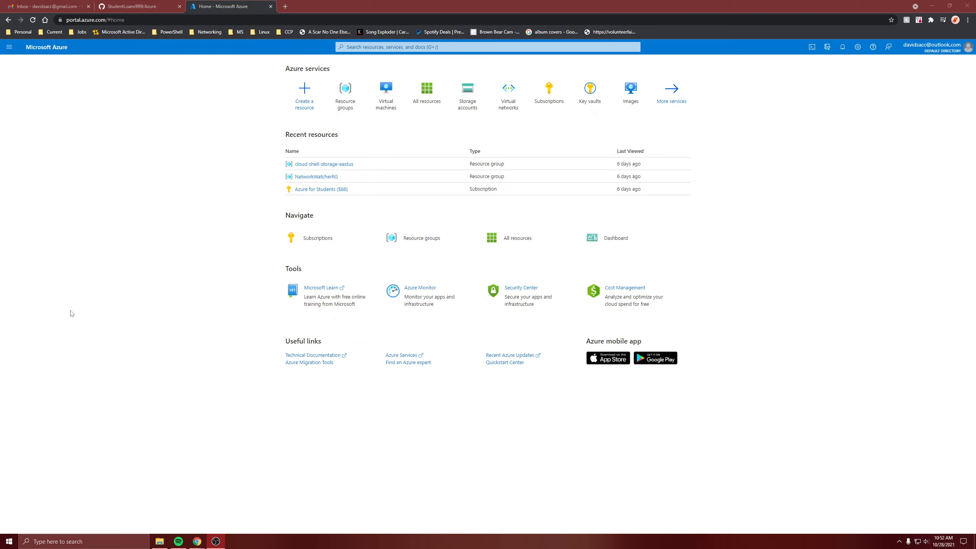
double_click(107, 273)
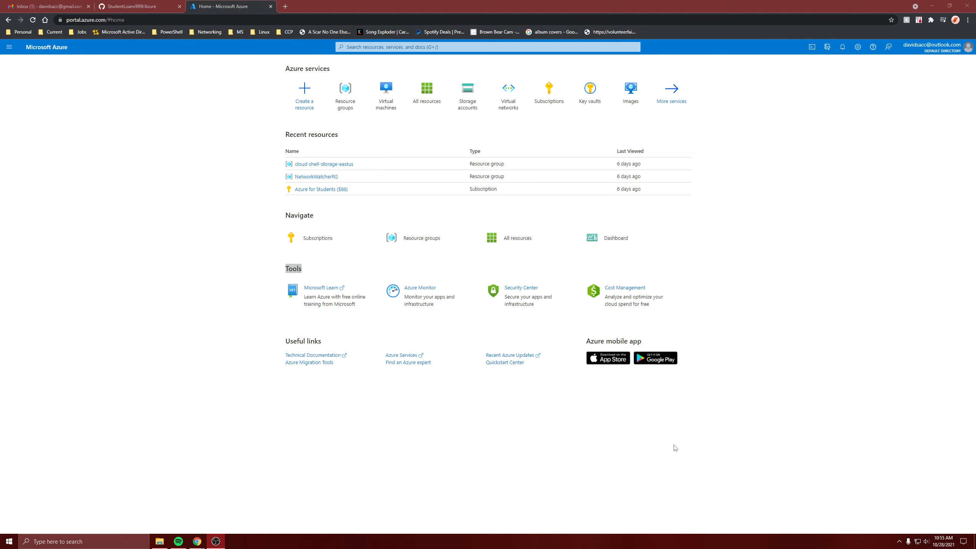
left_click(675, 448)
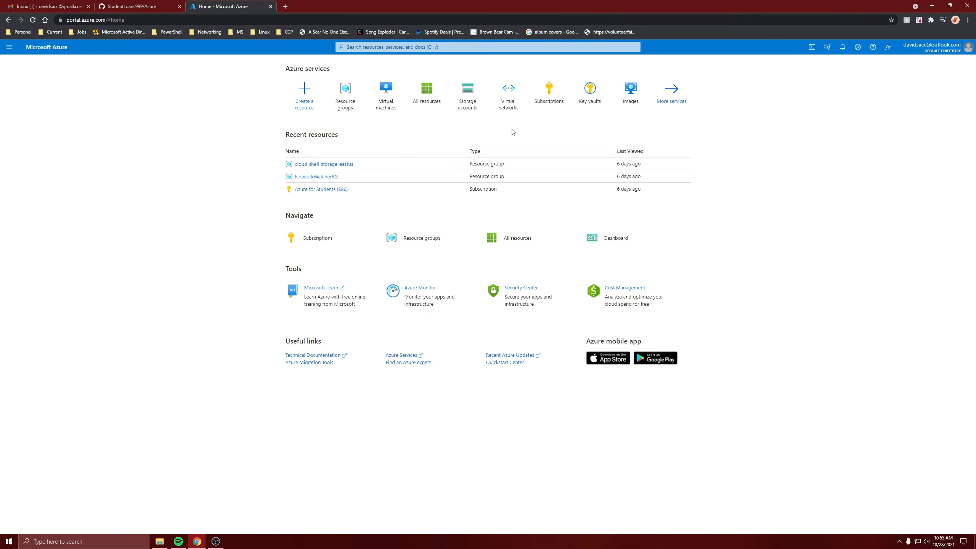
Step: Start creating a new virtual machine from the Virtual machines list
left_click(388, 97)
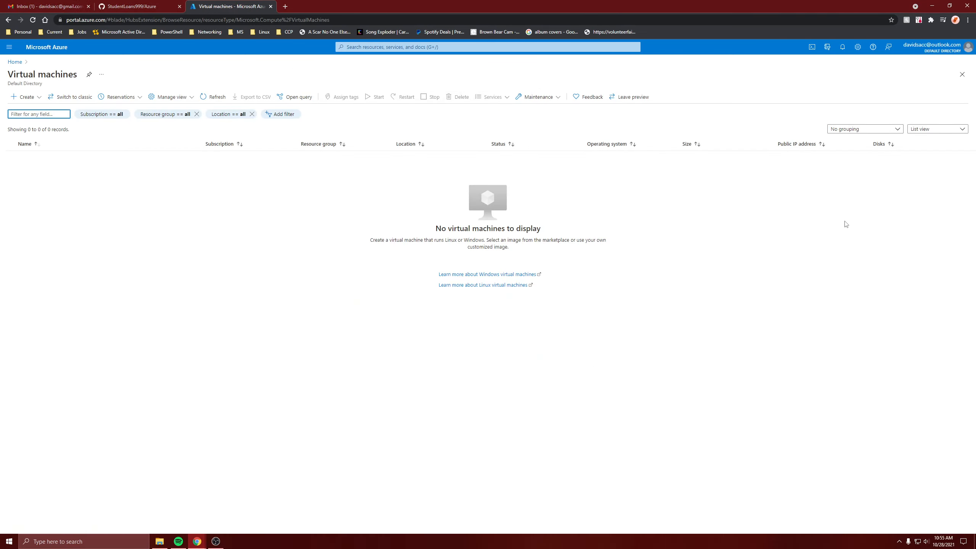
left_click(31, 99)
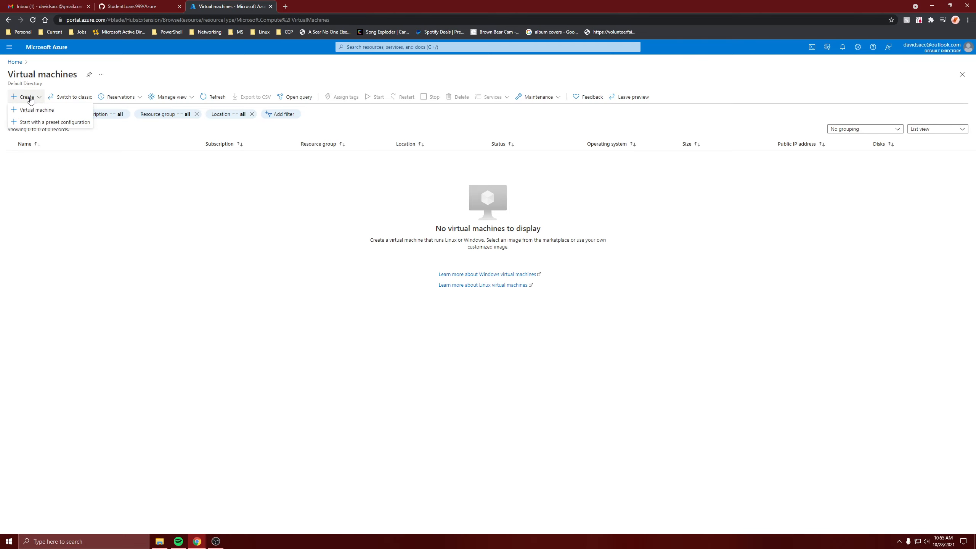
left_click(27, 111)
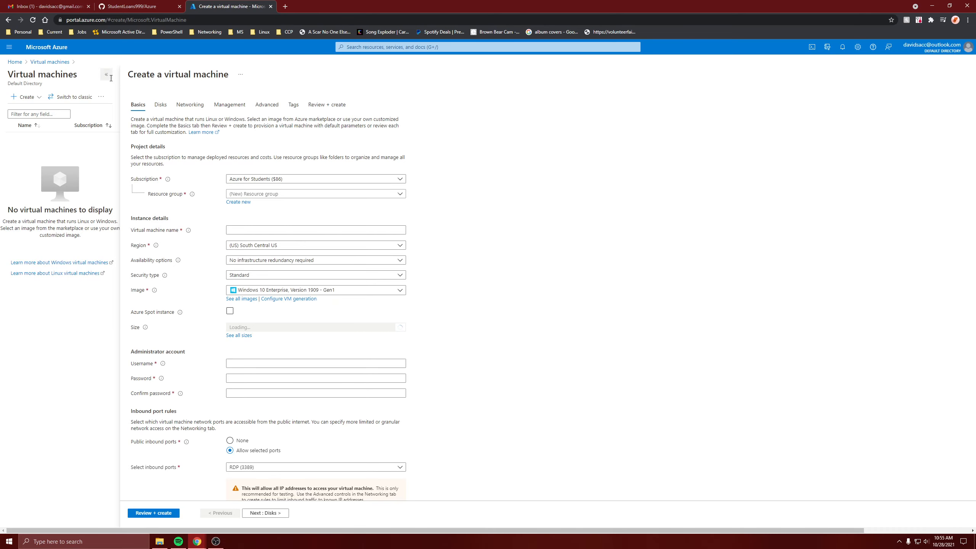
Step: Create a new resource group named demoRG for the virtual machine
left_click(106, 75)
left_click(141, 204)
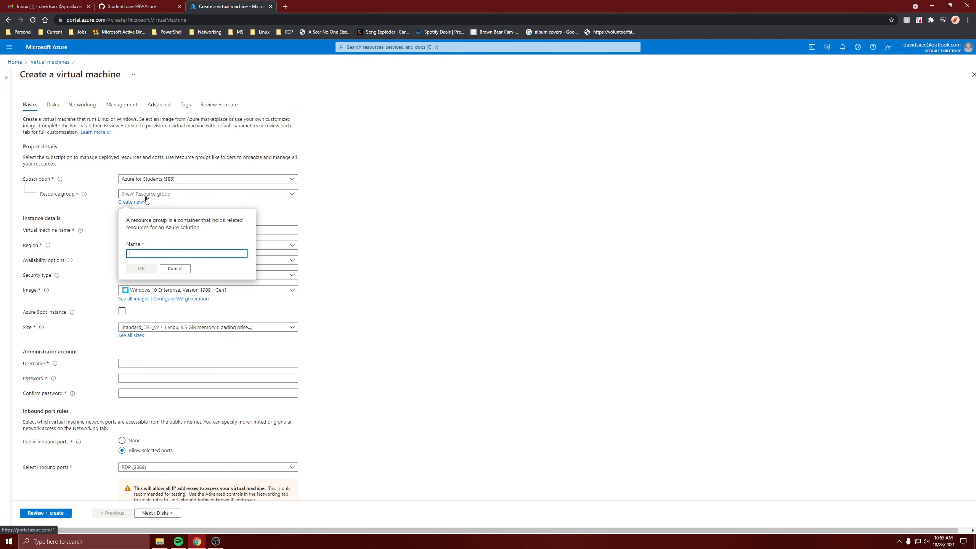
type("demoRG")
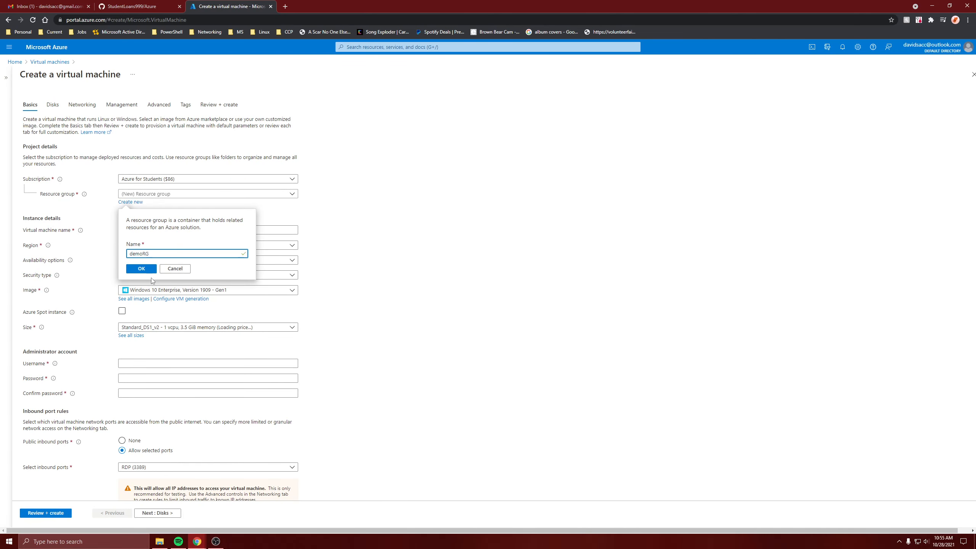
left_click(137, 269)
Step: Name the virtual machine AzureVM and set its region to (US) East US
left_click(150, 228)
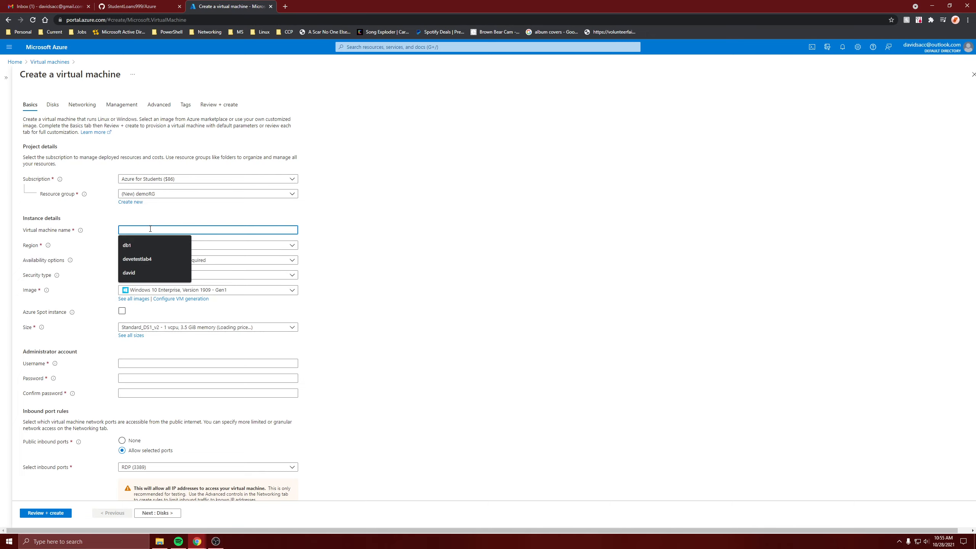
type("AzureVM")
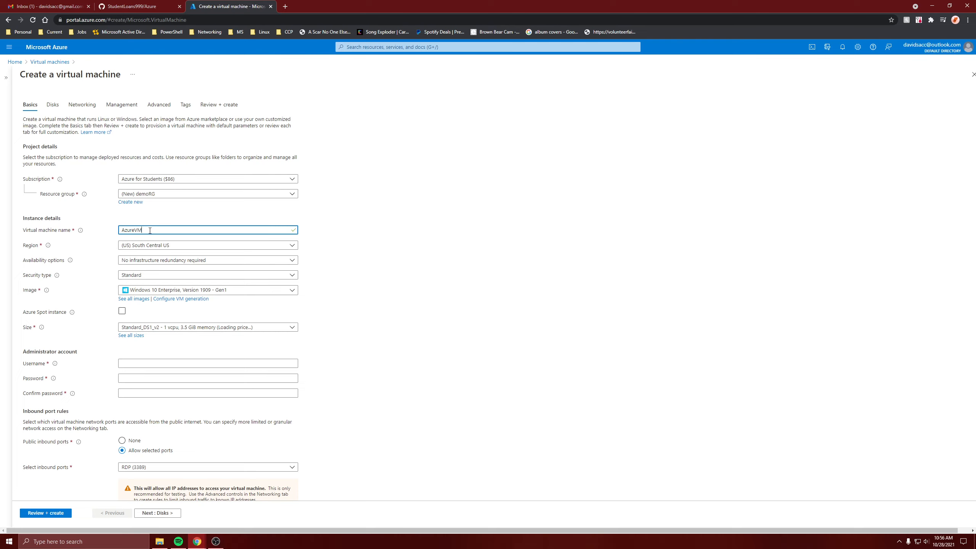
left_click(163, 244)
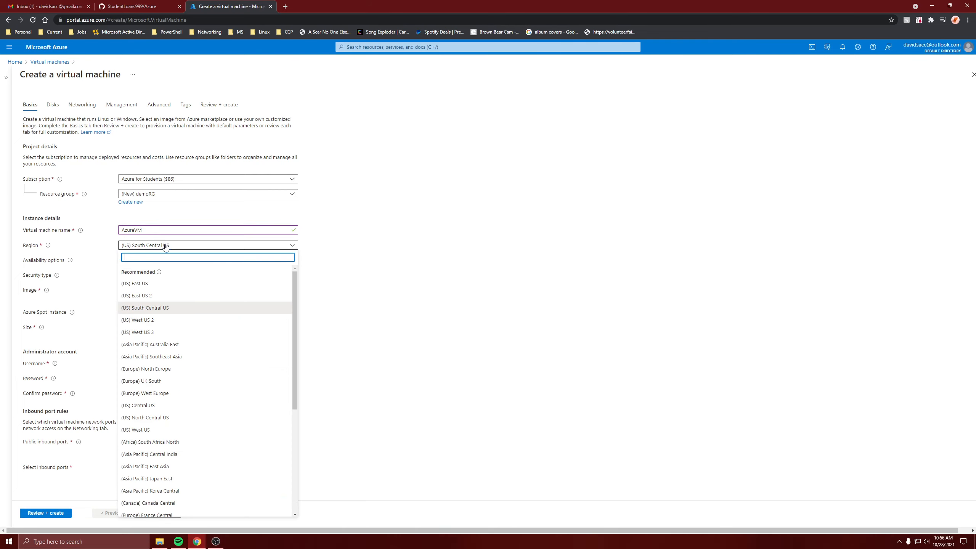
left_click(163, 283)
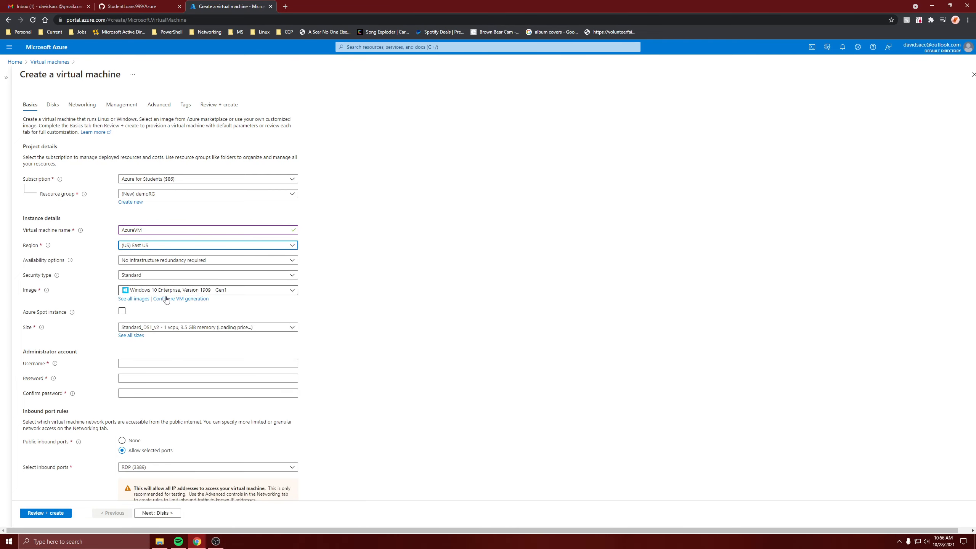
Step: Choose the Windows Server 2019 Datacenter - Gen1 image and enter the administrator username
left_click(165, 290)
left_click(165, 337)
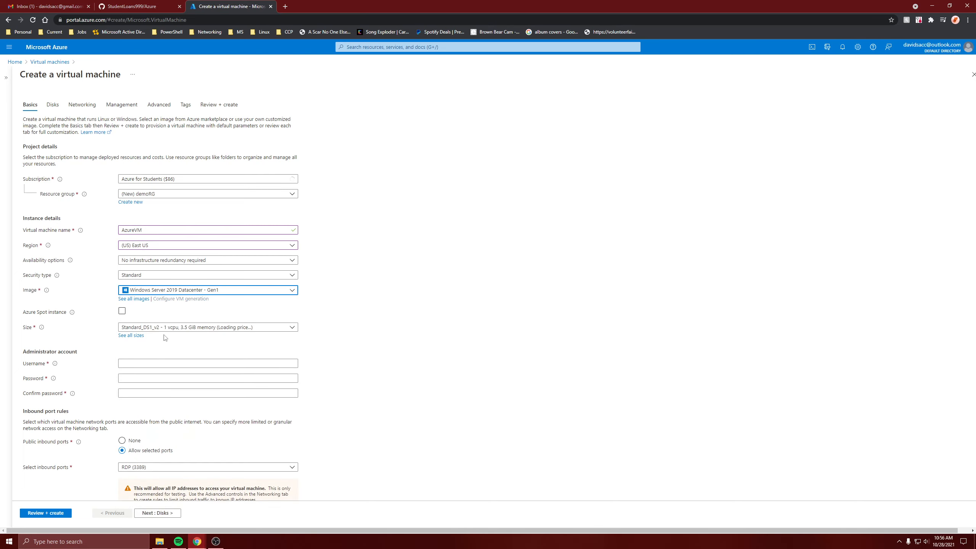
left_click(158, 364)
type("da")
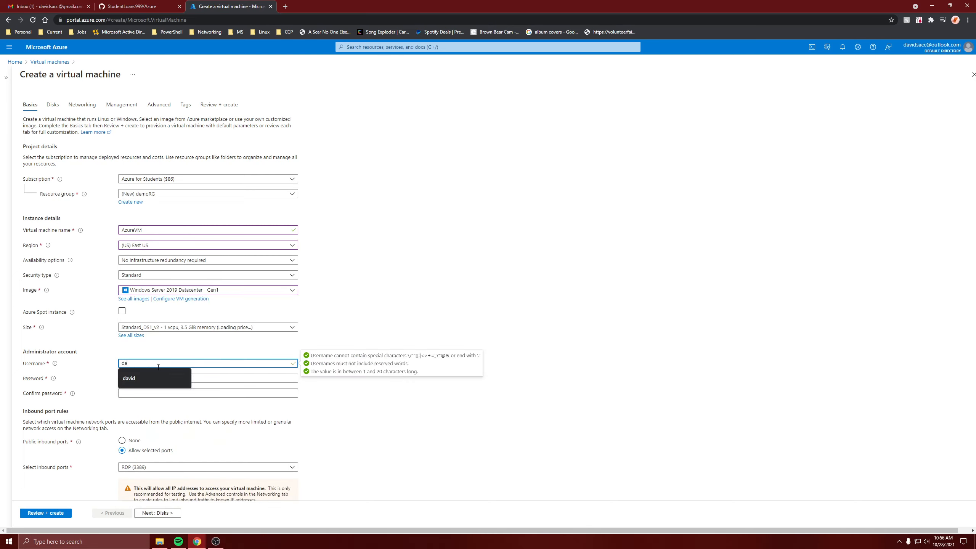
type("vid")
Step: Enter and confirm the administrator account password
left_click(159, 381)
type("•••••••••••••••")
key("Tab")
type("•••••••••••••")
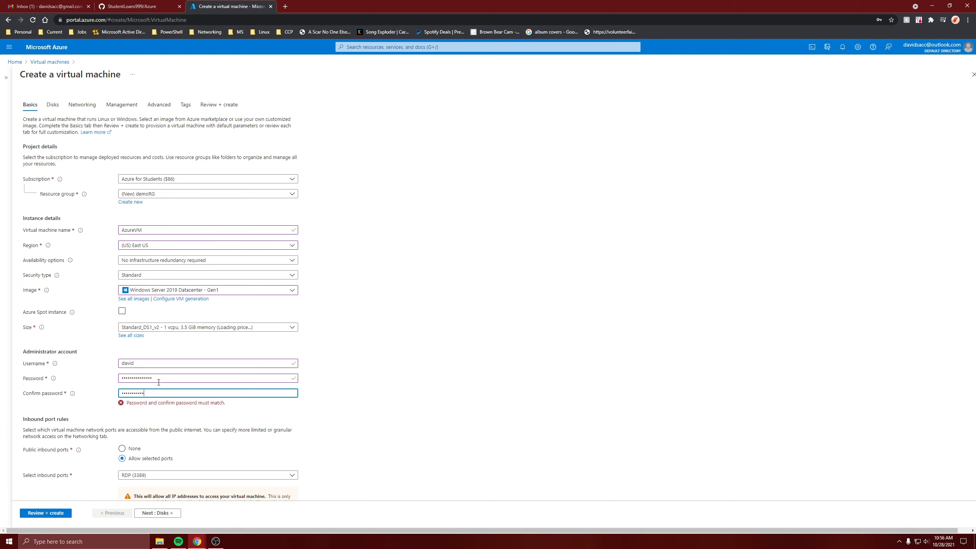
key("BackSpace")
key("BackSpace")
key("BackSpace")
key("BackSpace")
key("BackSpace")
key("BackSpace")
key("BackSpace")
key("BackSpace")
key("BackSpace")
key("BackSpace")
key("BackSpace")
key("BackSpace")
key("BackSpace")
type("•")
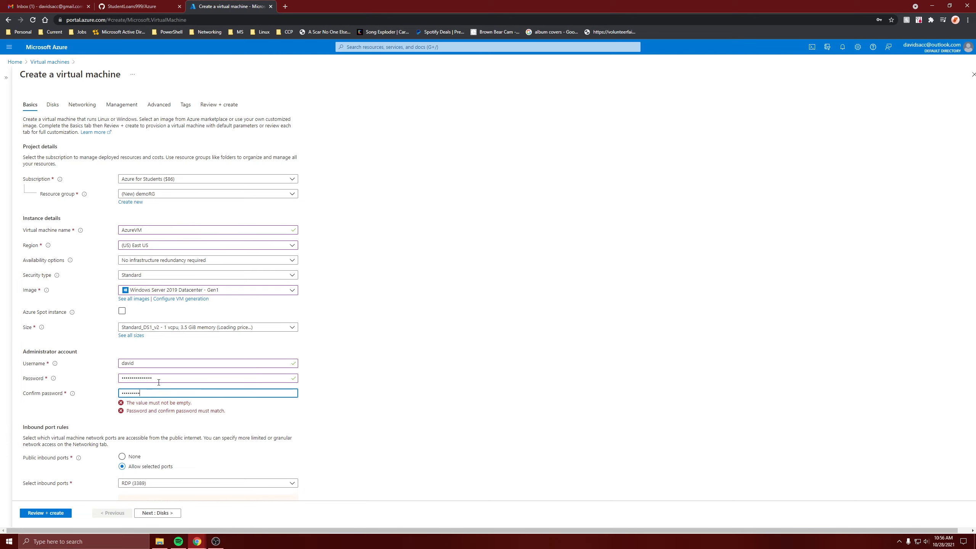
type("••••••••••••••")
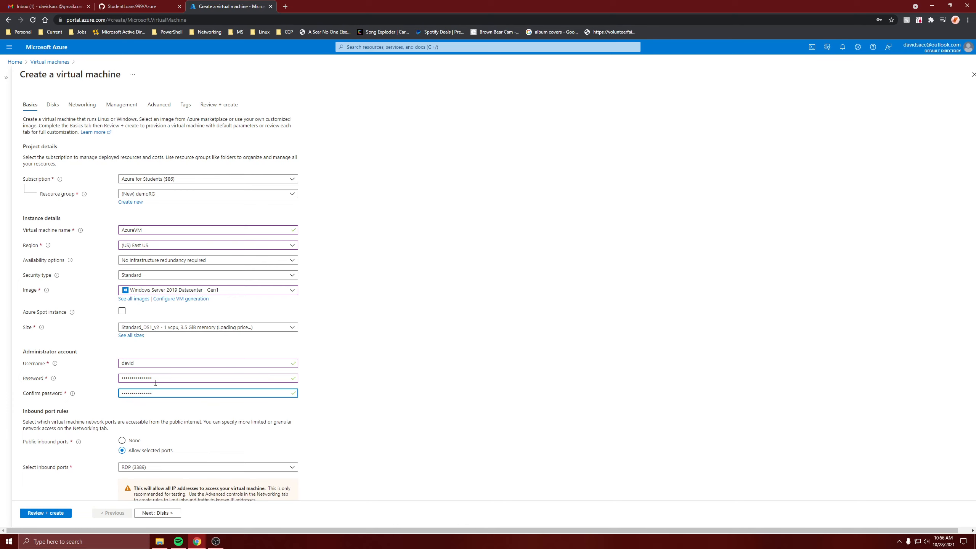
Step: Advance past the Disks settings to the Networking settings
scroll(159, 382, "down", 3)
scroll(173, 486, "up", 3)
scroll(146, 474, "down", 3)
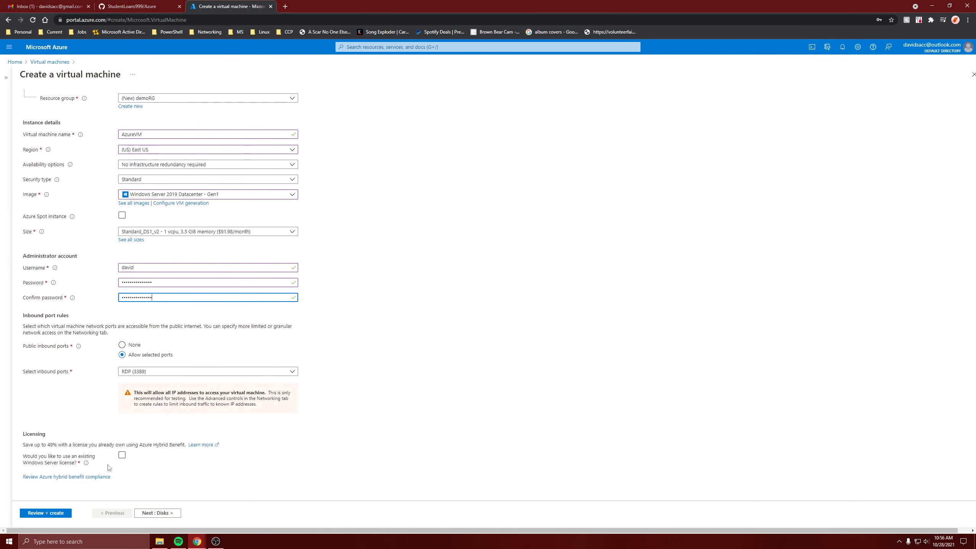
left_click(158, 514)
left_click(159, 513)
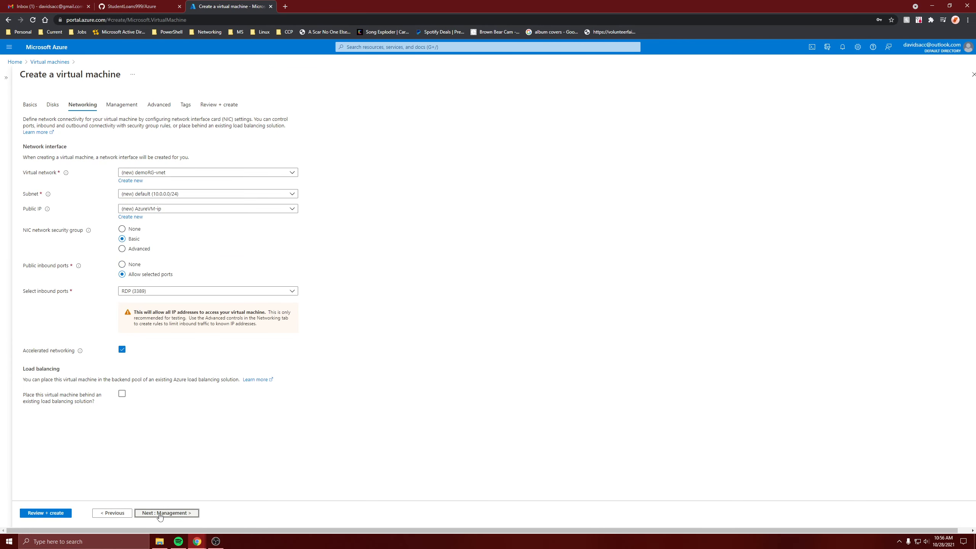
Step: Create a new virtual network named AzureVnet with its subnet named SubnetA
left_click(130, 181)
left_click(741, 121)
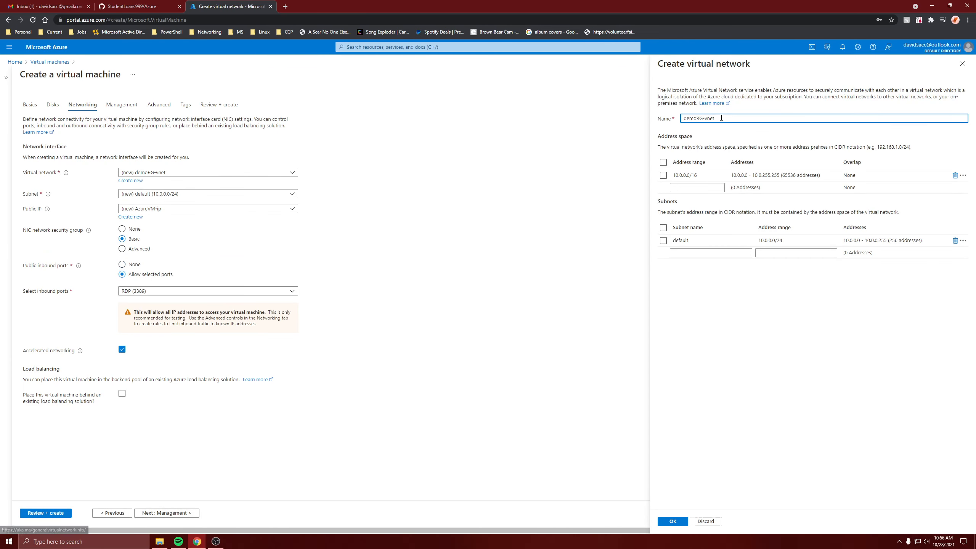
key("ctrl+a")
type("Az")
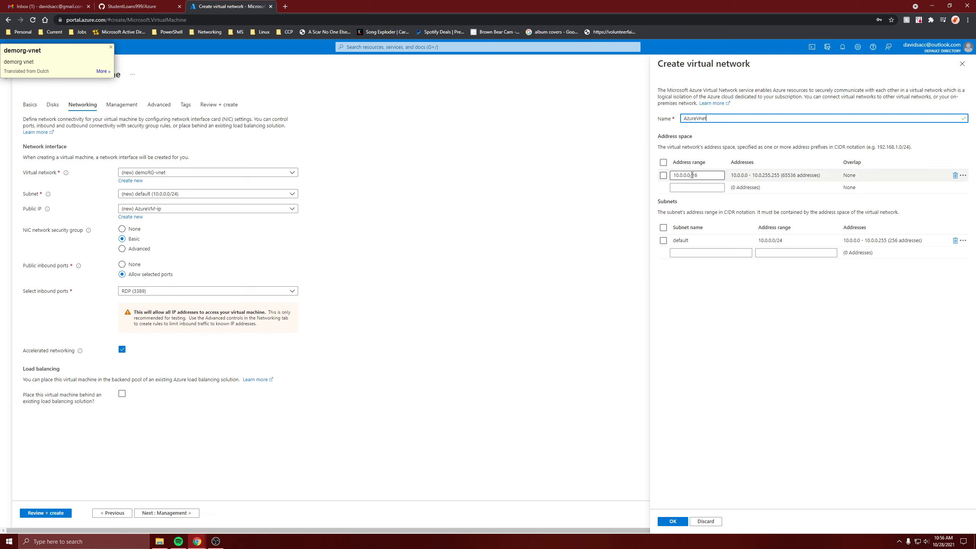
left_click(683, 241)
type("S")
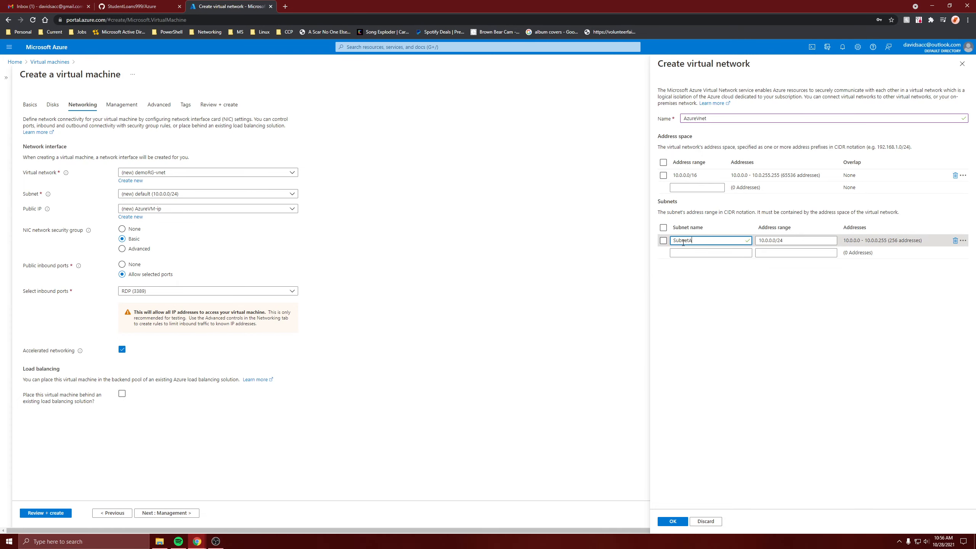
type("ubnetA")
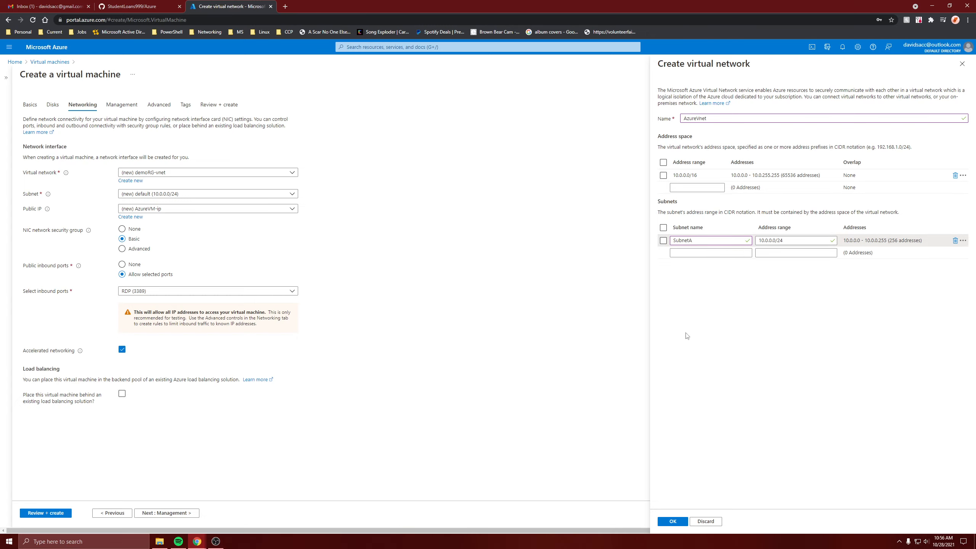
left_click(667, 521)
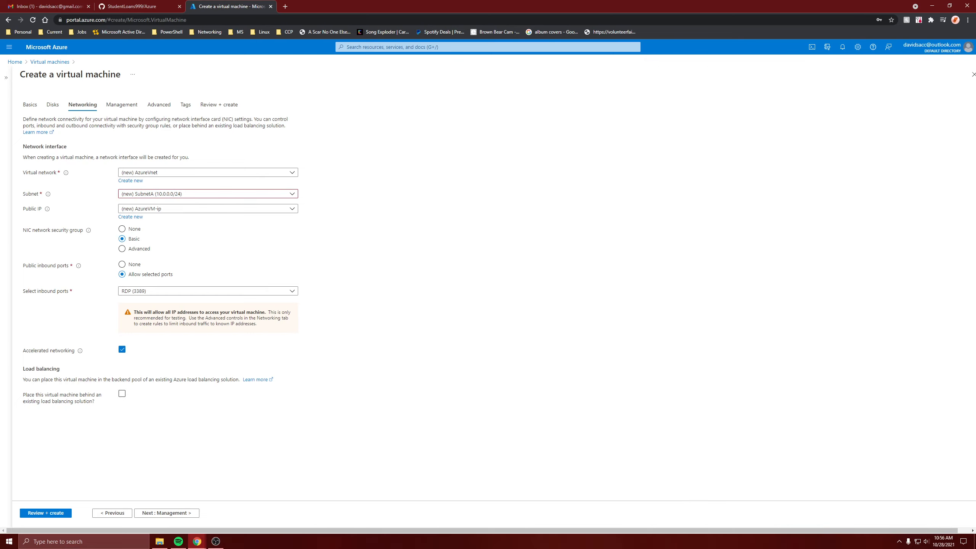
Step: Set the public IP to None and submit the virtual machine for review and creation
left_click(197, 210)
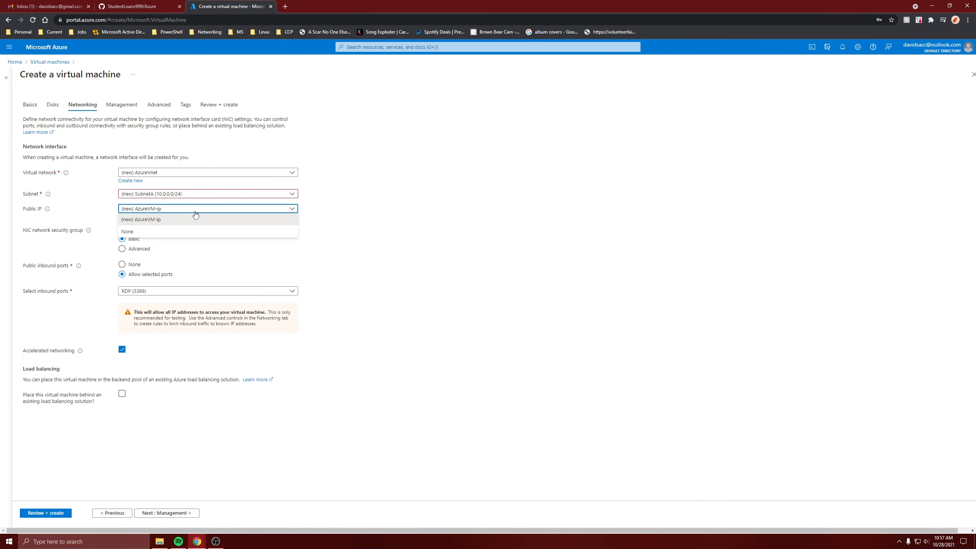
left_click(162, 231)
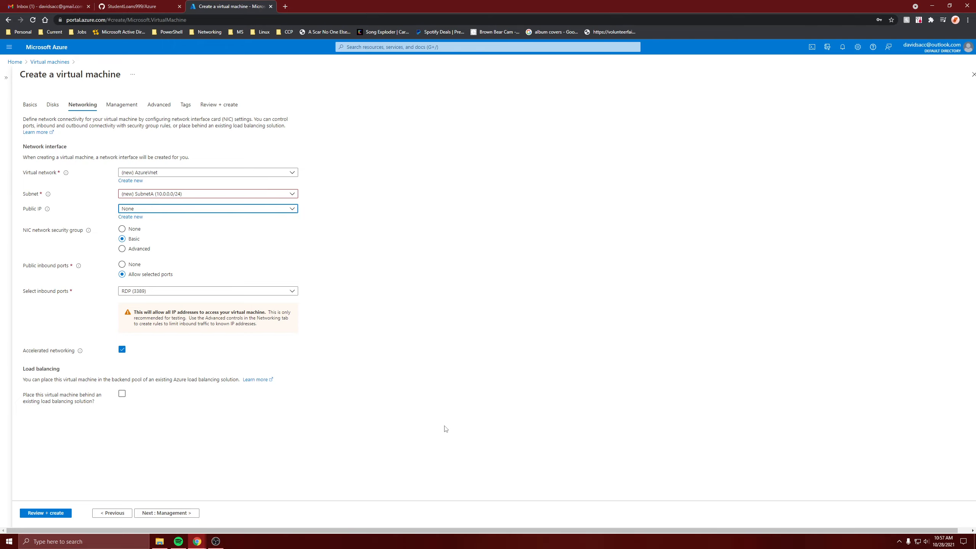
key("alt+Tab")
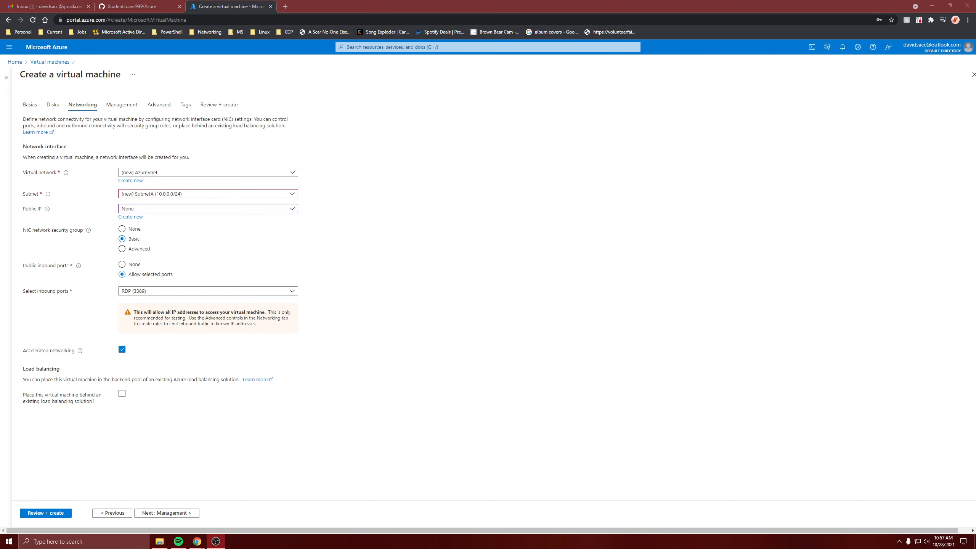
left_click(44, 513)
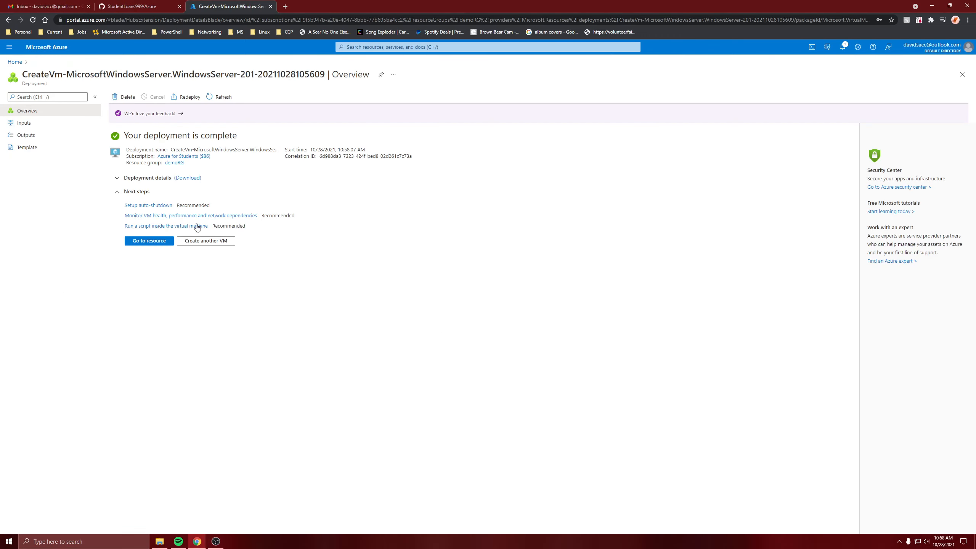
Step: Open the AzureVM resource's extensions and begin adding the Custom Script Extension
left_click(141, 242)
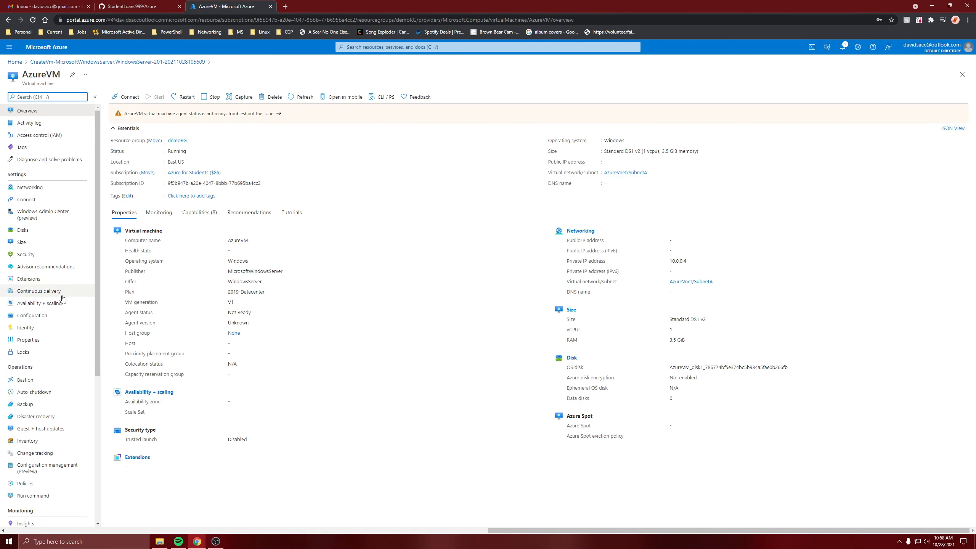
left_click(31, 279)
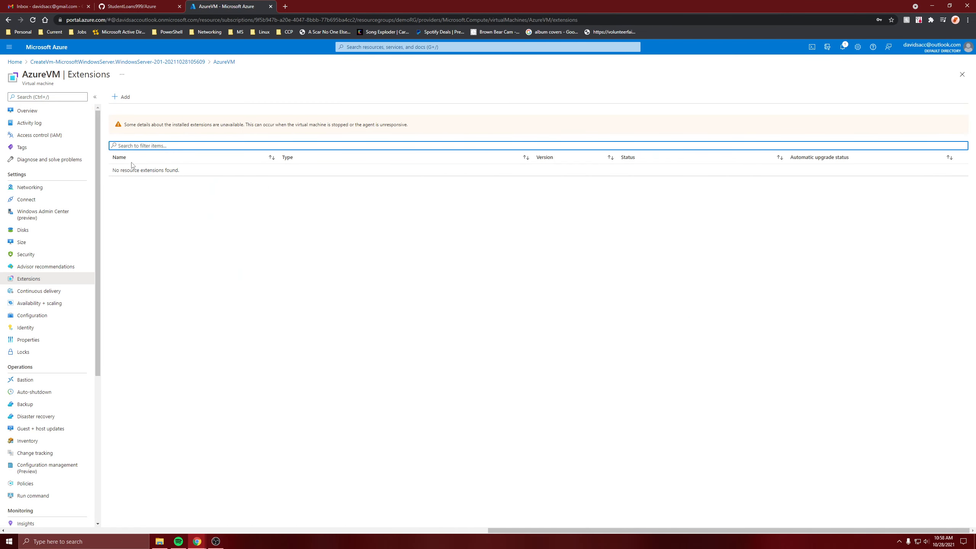
left_click(125, 97)
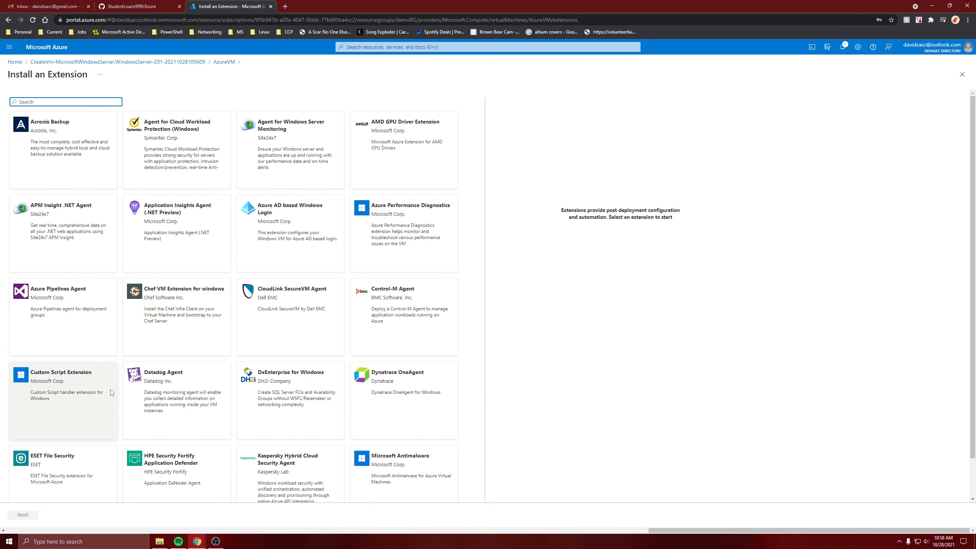
left_click(63, 377)
left_click(63, 377)
left_click(23, 515)
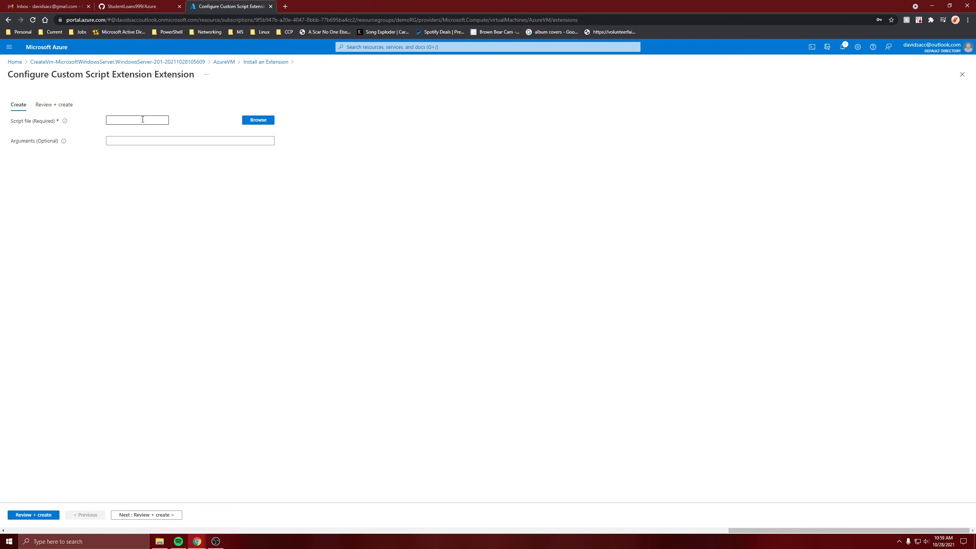
Step: Browse for the script file and create a new StorageV2 (general purpose v2) storage account named newstorage34
left_click(160, 119)
left_click(268, 121)
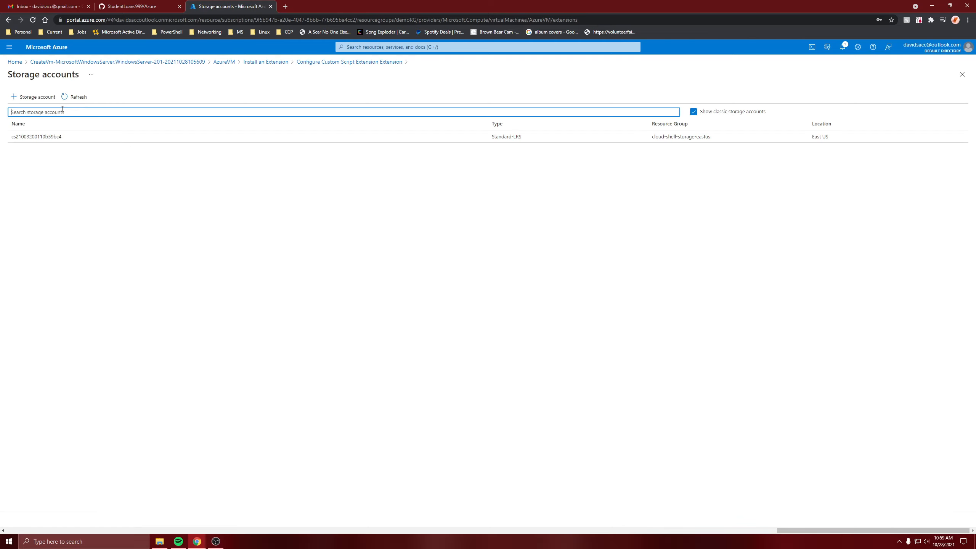
left_click(37, 96)
left_click(158, 110)
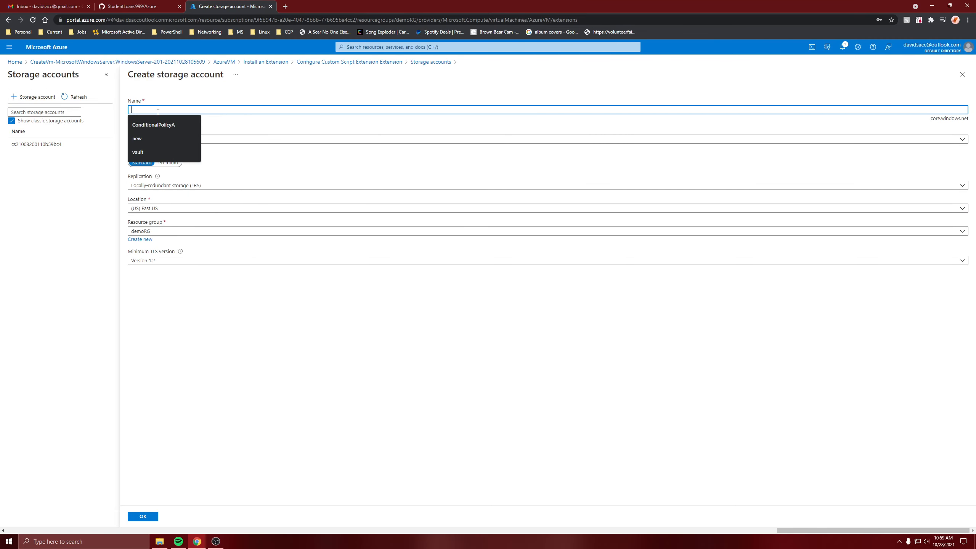
type("newstora")
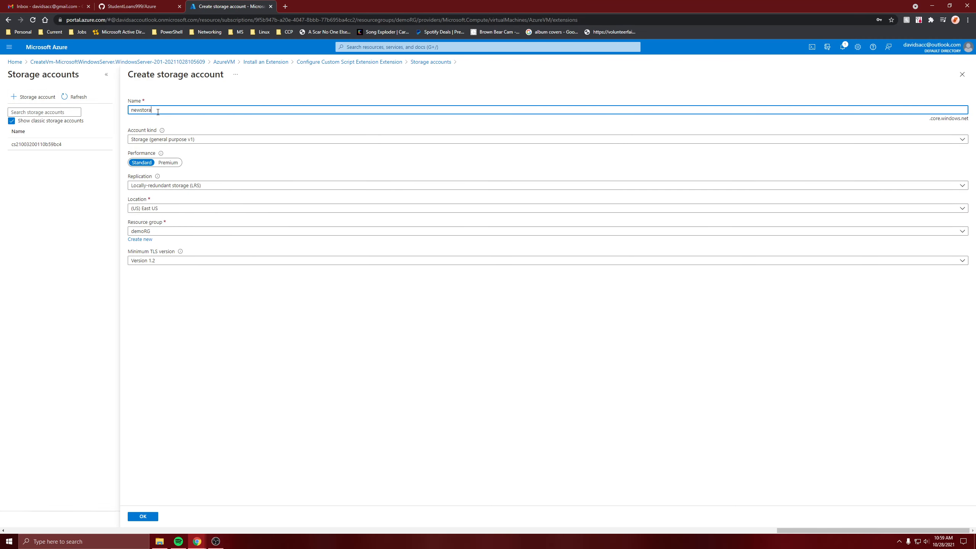
type("ge")
left_click(165, 145)
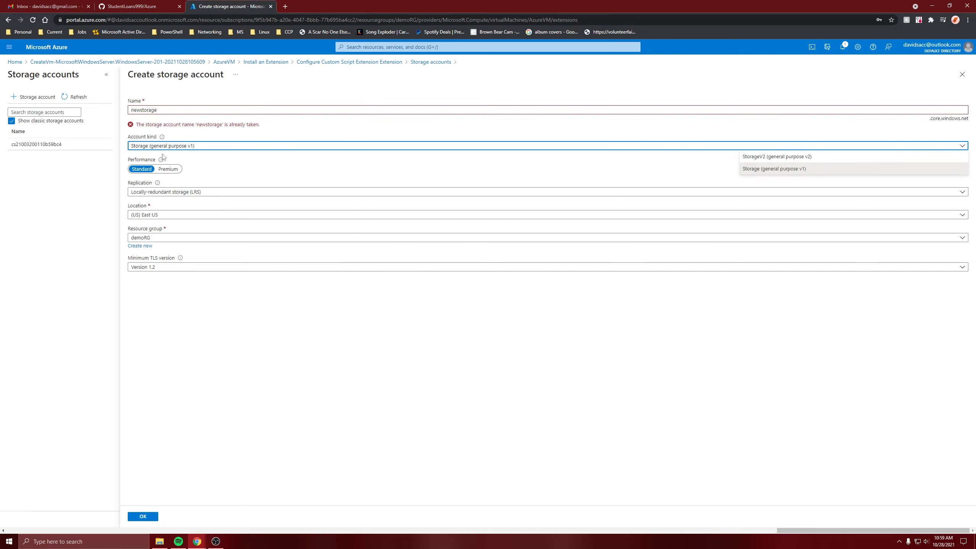
left_click(777, 157)
left_click(283, 110)
type("34")
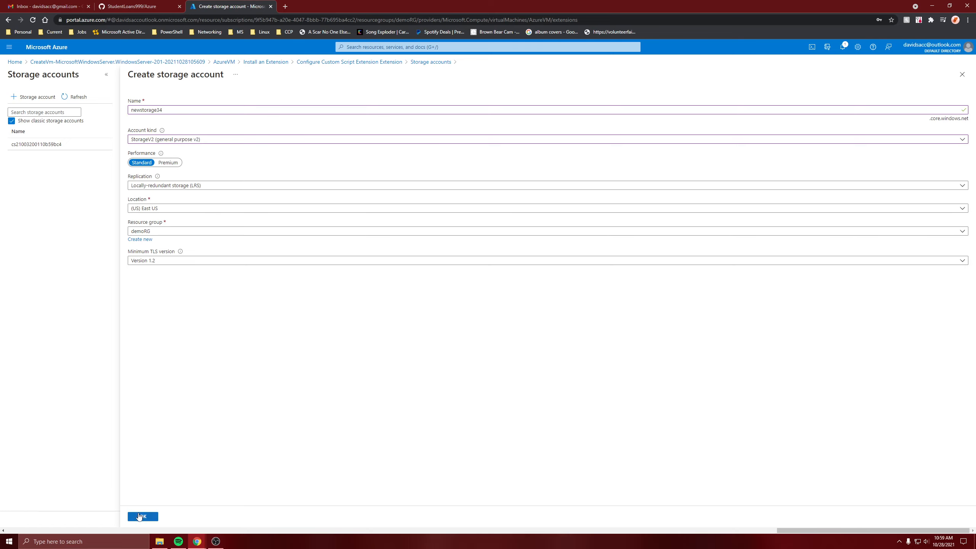
left_click(143, 516)
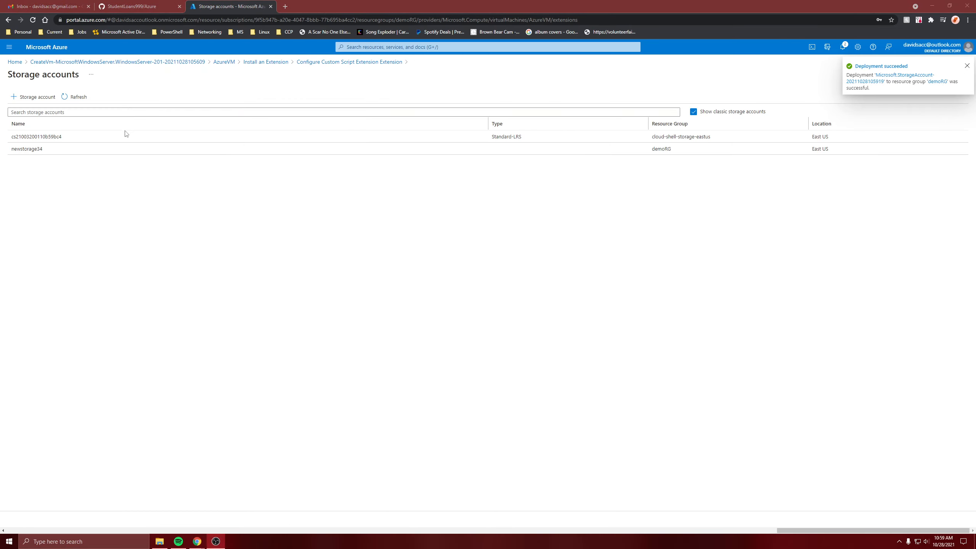
Step: Create a container named data in the newstorage34 storage account
left_click(74, 150)
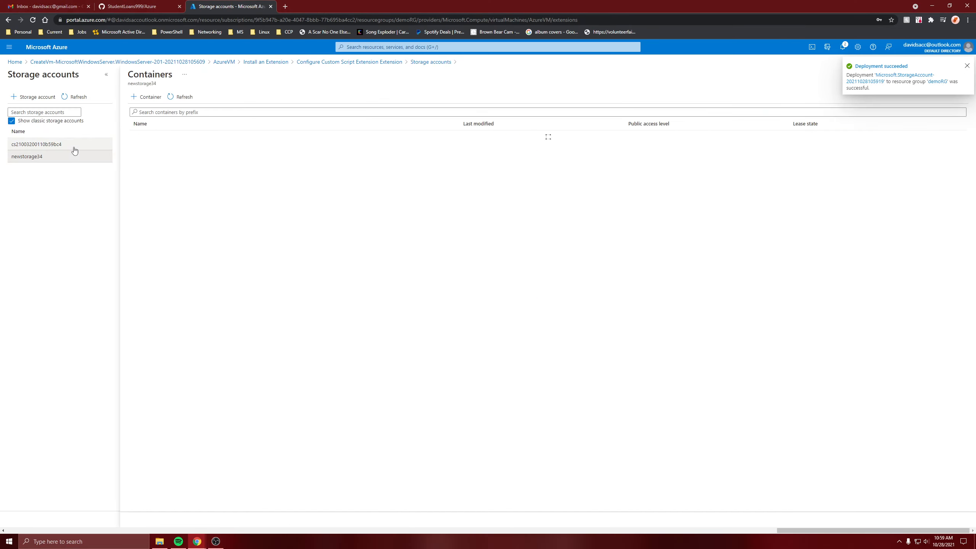
left_click(146, 96)
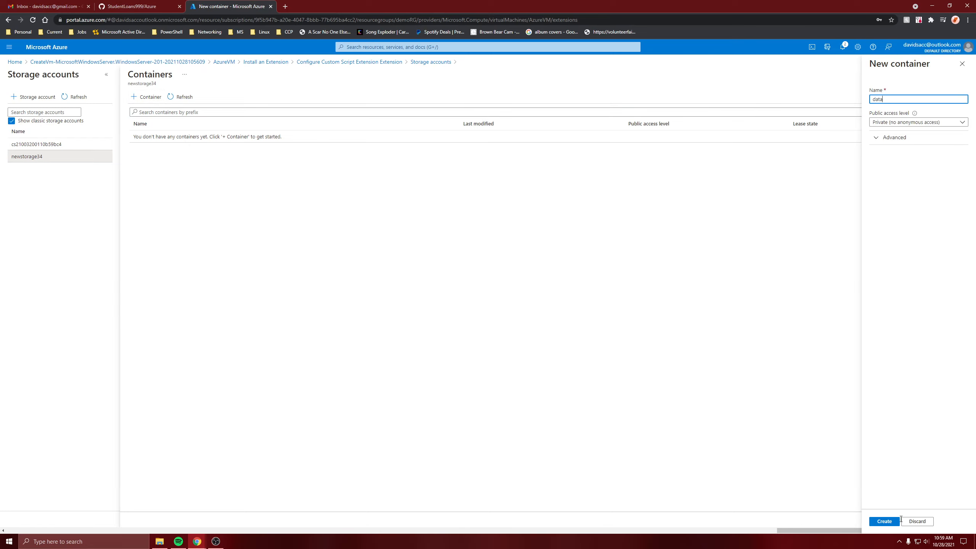
left_click(880, 521)
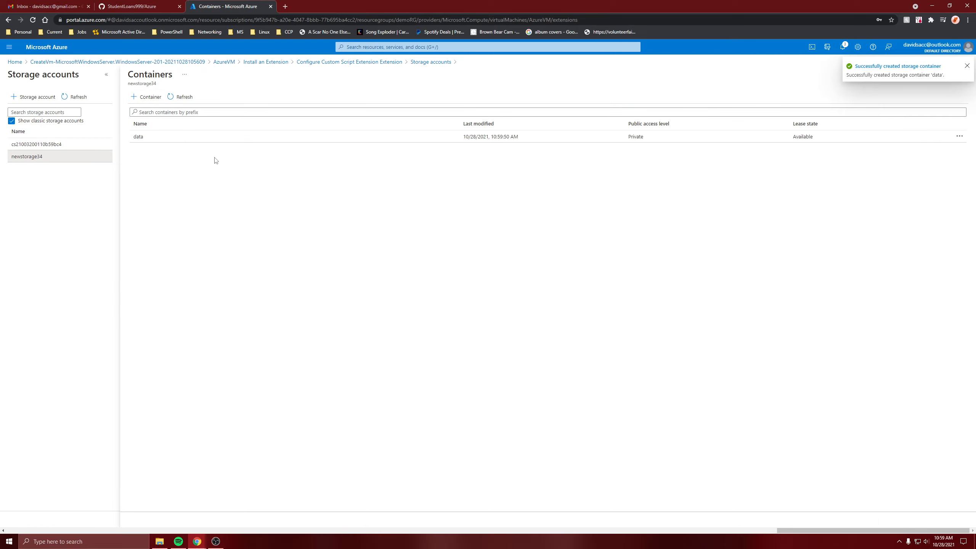
Step: Upload installIIS.ps1 from the Downloads folder into the data container
left_click(190, 140)
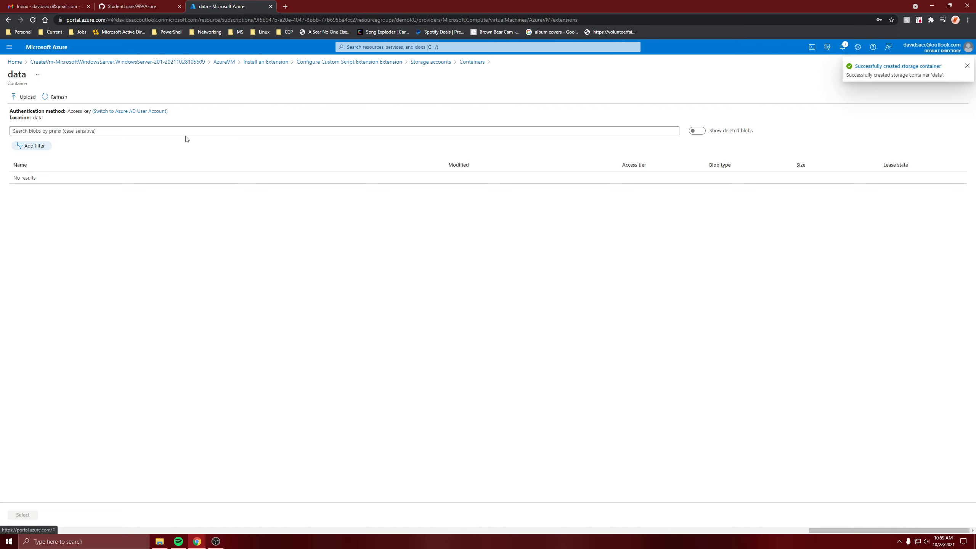
left_click(22, 98)
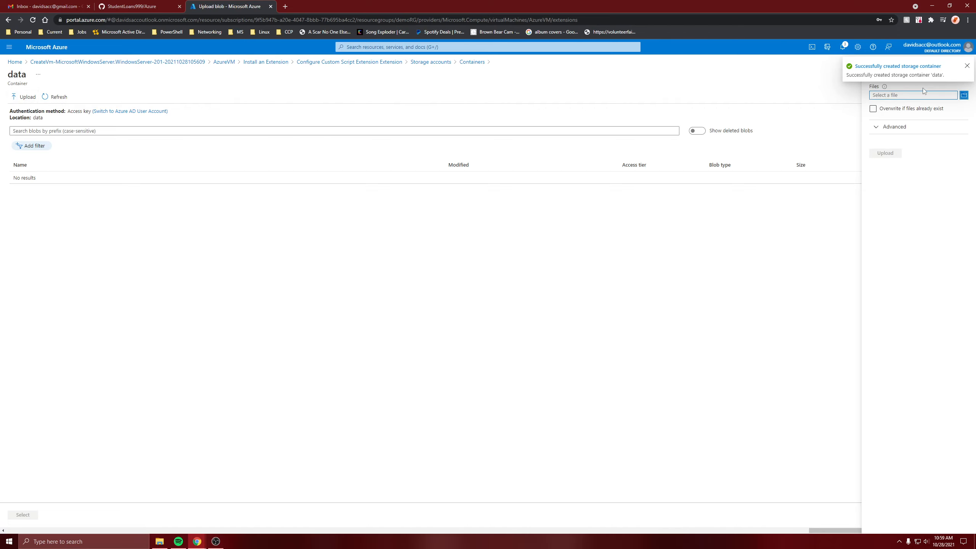
left_click(964, 95)
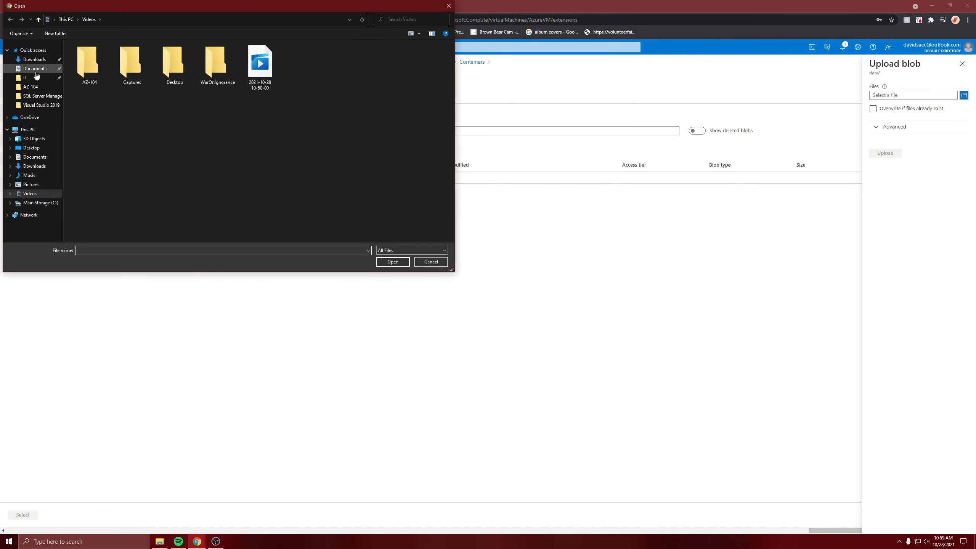
left_click(34, 59)
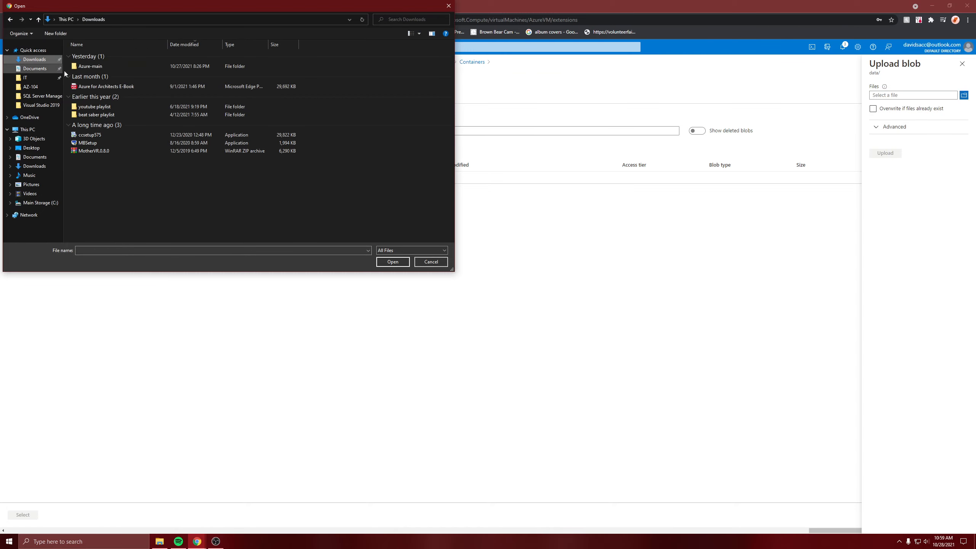
double_click(89, 67)
double_click(93, 118)
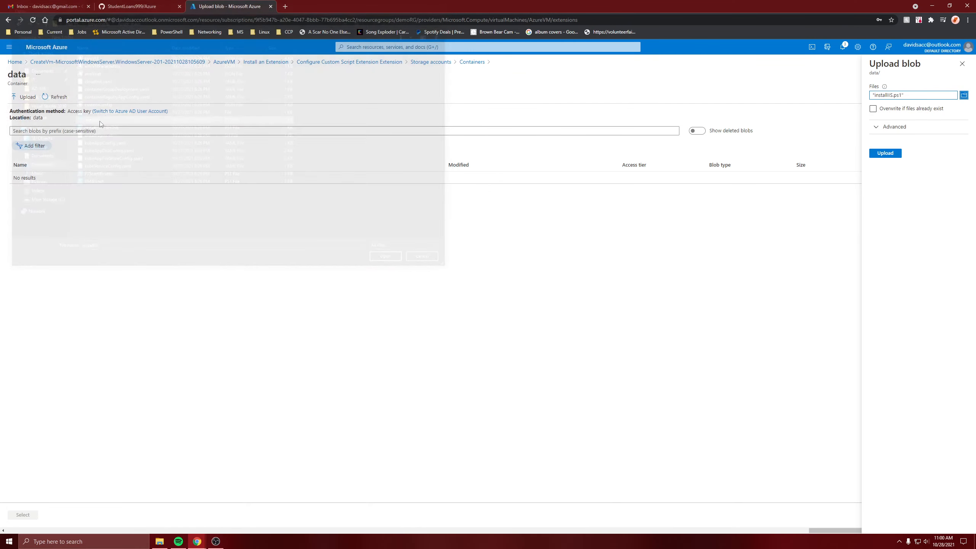
left_click(883, 153)
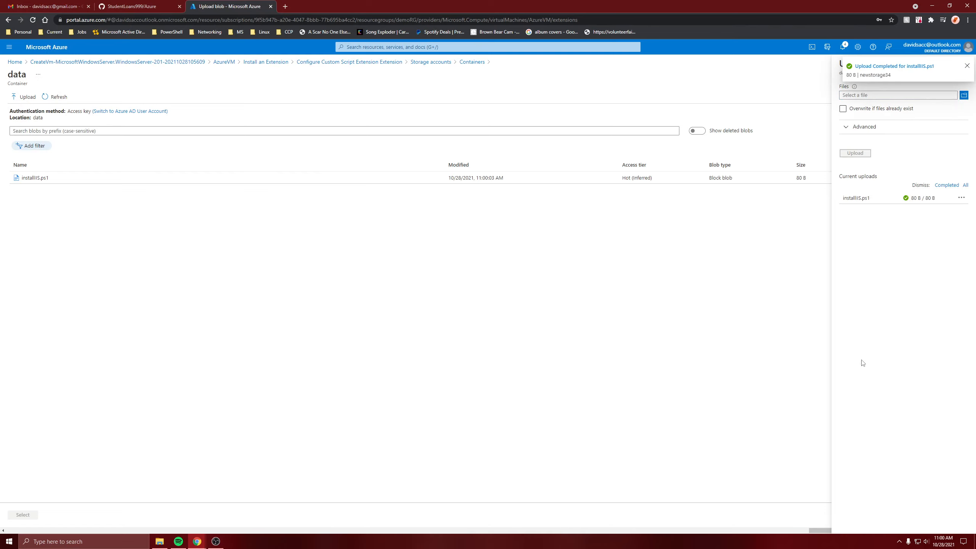
Step: Select installIIS.ps1 as the script file and create the Custom Script Extension
left_click(46, 179)
left_click(22, 514)
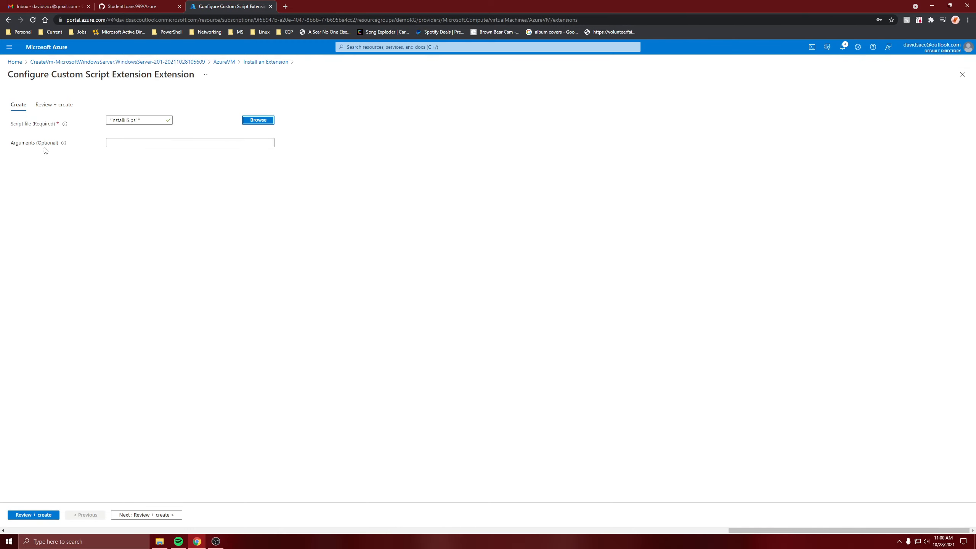
left_click(40, 515)
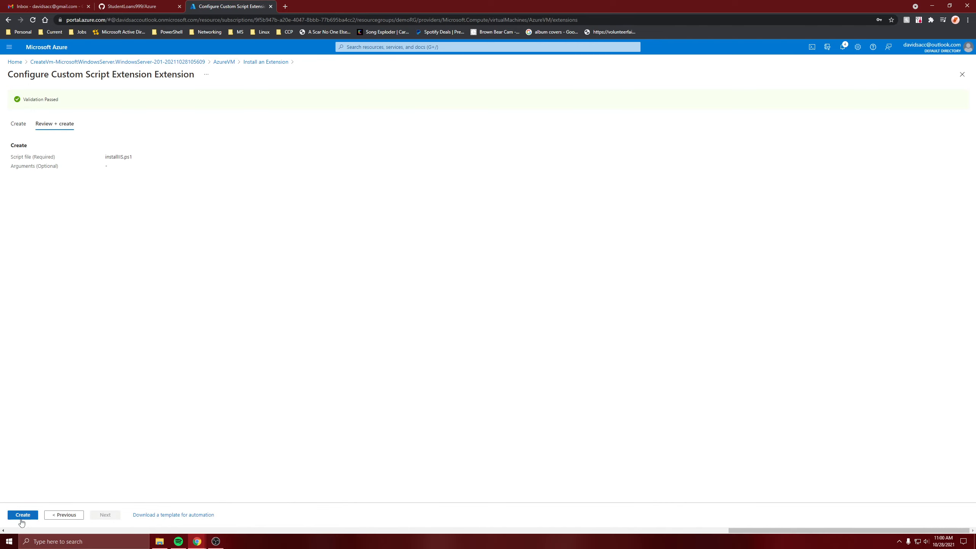
left_click(22, 520)
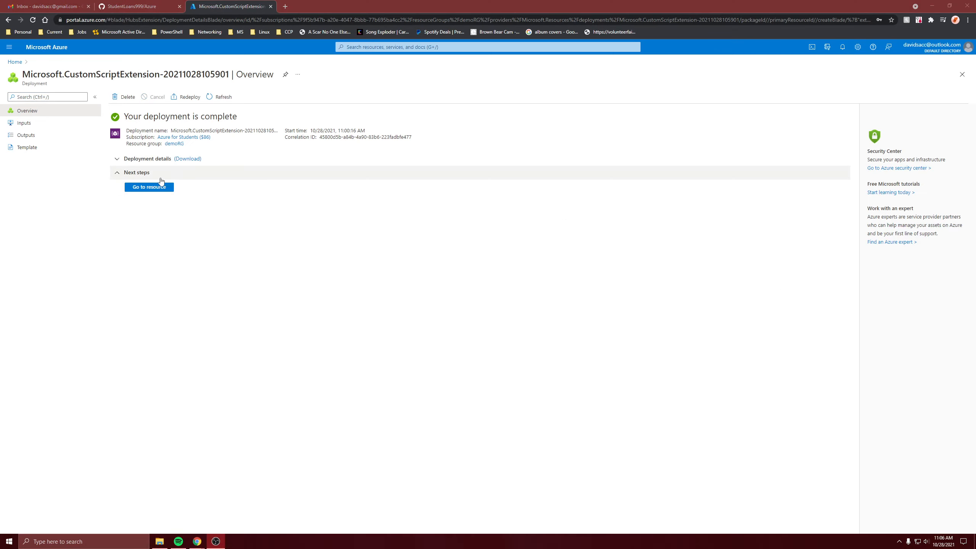
Step: Examine the deployed extension, then the AzureVM's extensions list and overview
left_click(146, 187)
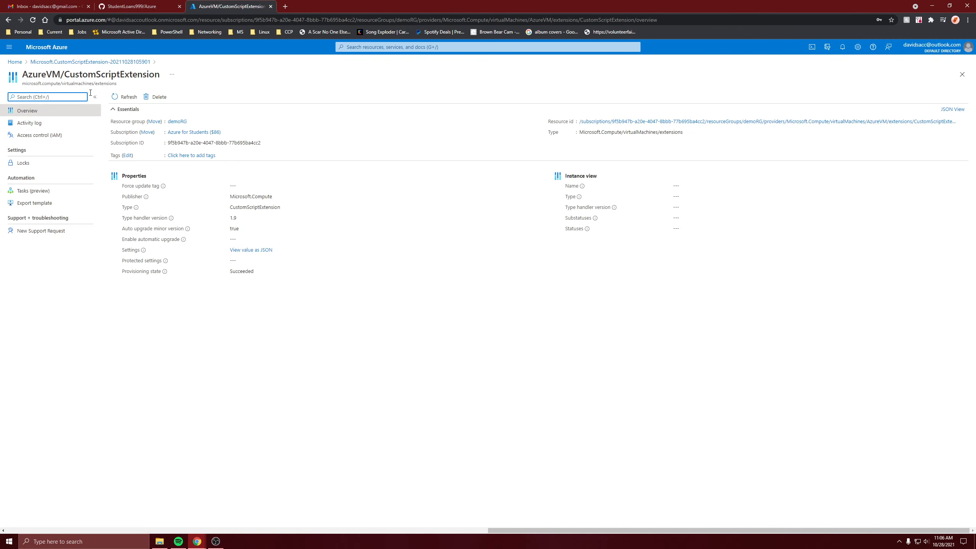
left_click(112, 64)
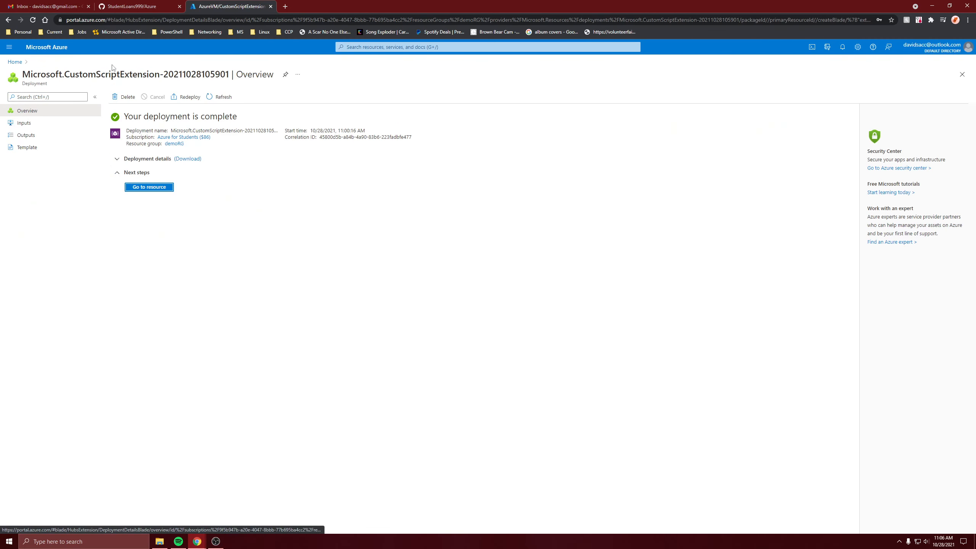
left_click(14, 61)
left_click(304, 164)
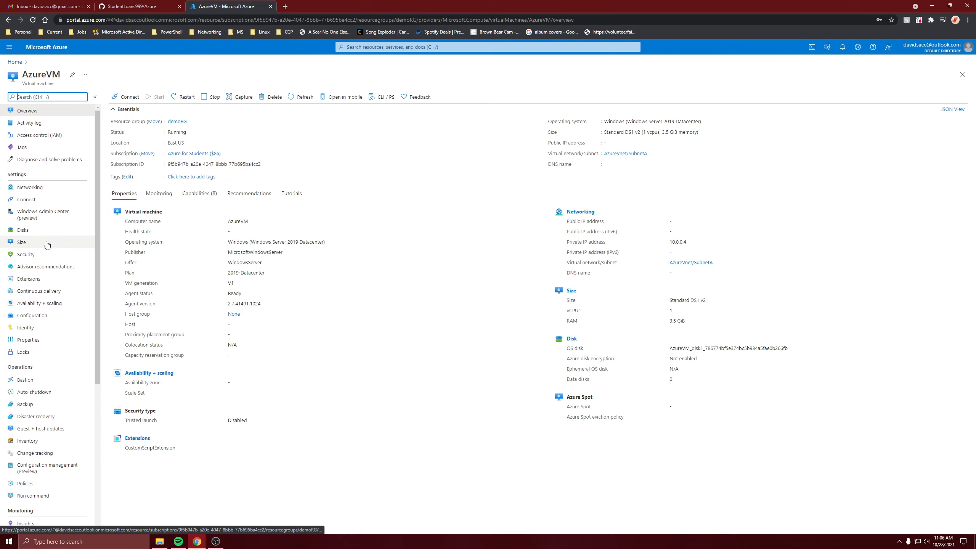
left_click(28, 278)
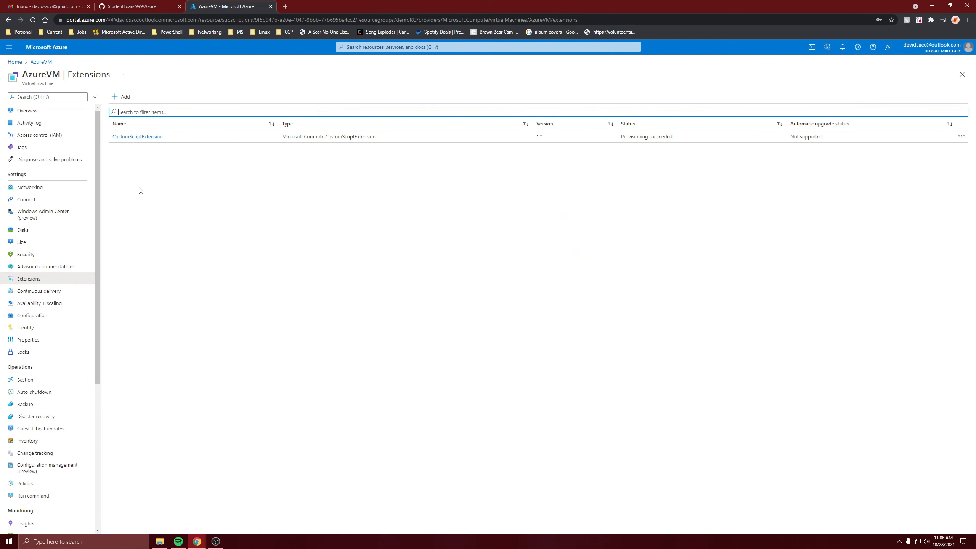
left_click(27, 111)
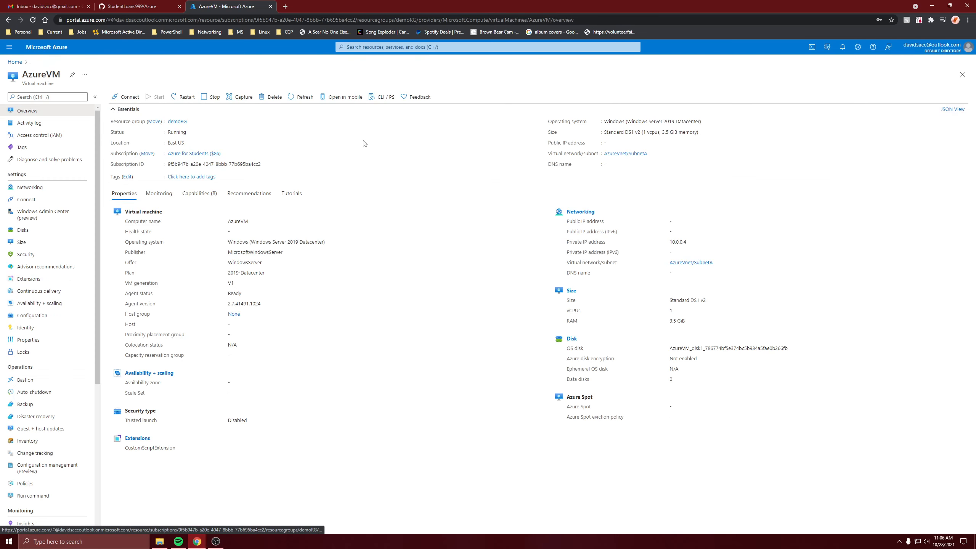
Step: Open the AzureVnet virtual network and add a gateway subnet with address range 10.0.1.0/24
left_click(617, 153)
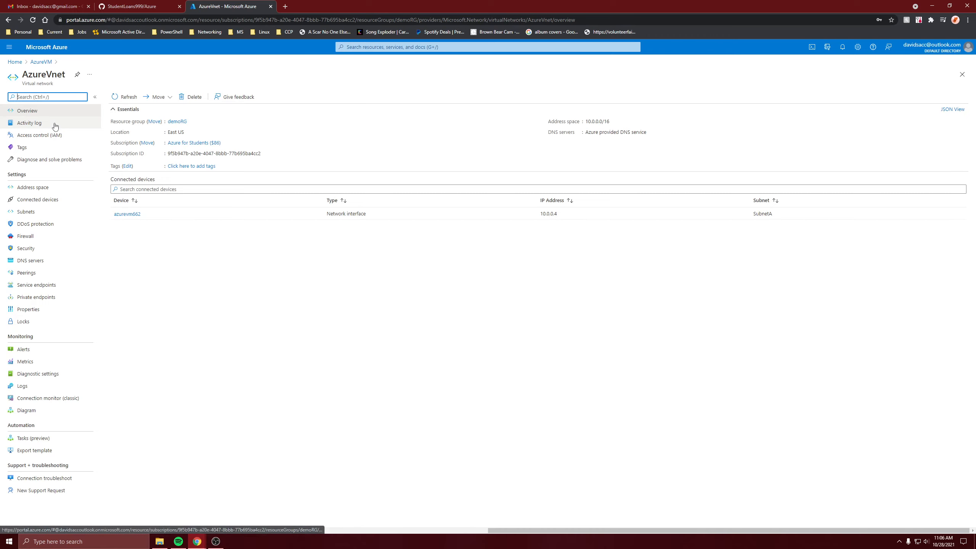
left_click(41, 212)
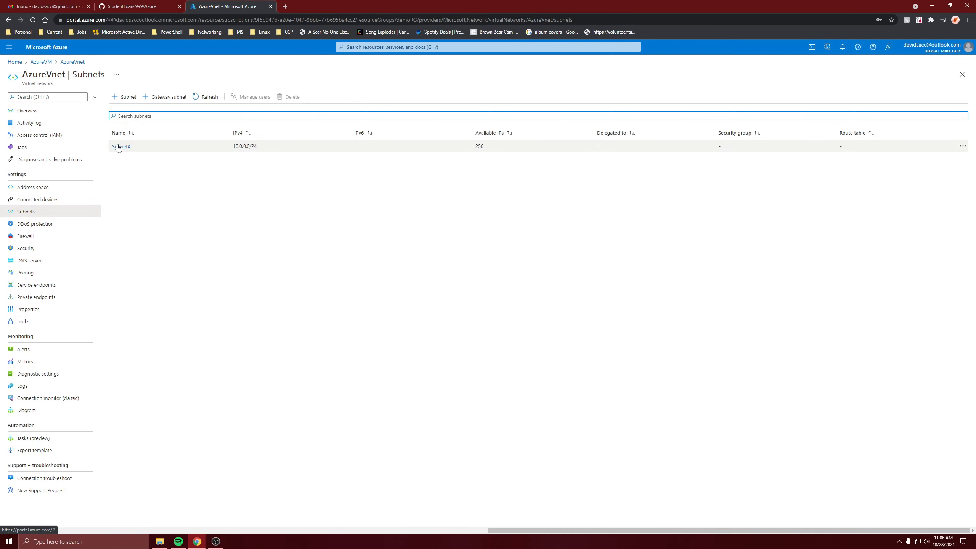
left_click(162, 96)
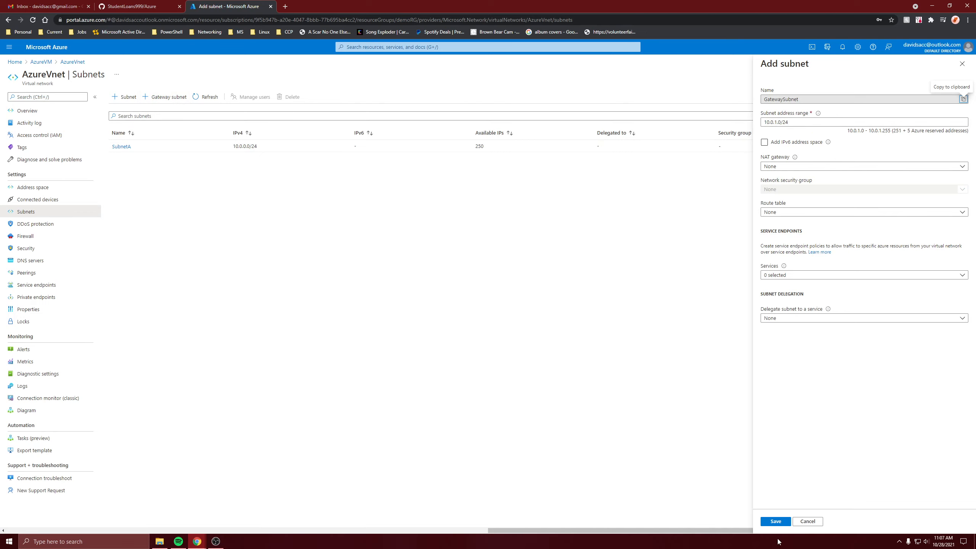
left_click(776, 521)
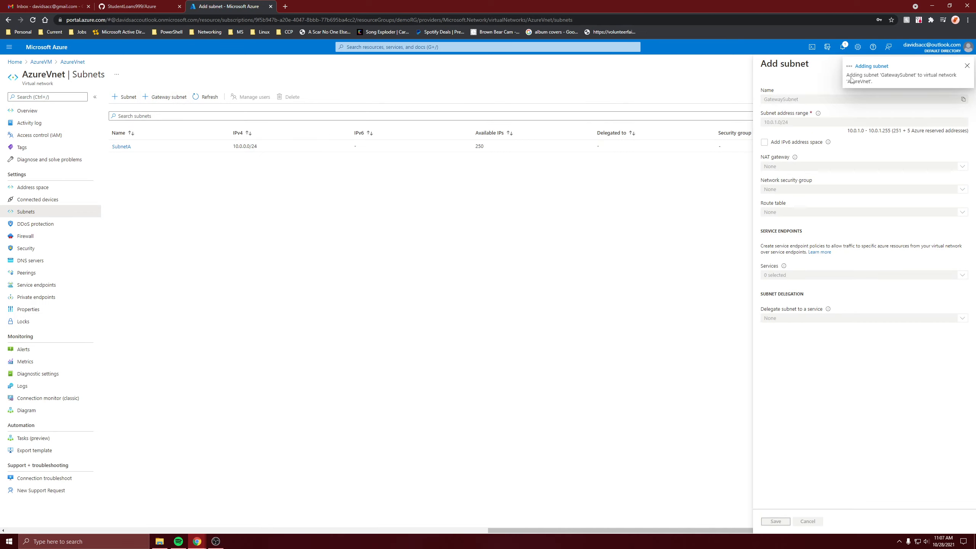
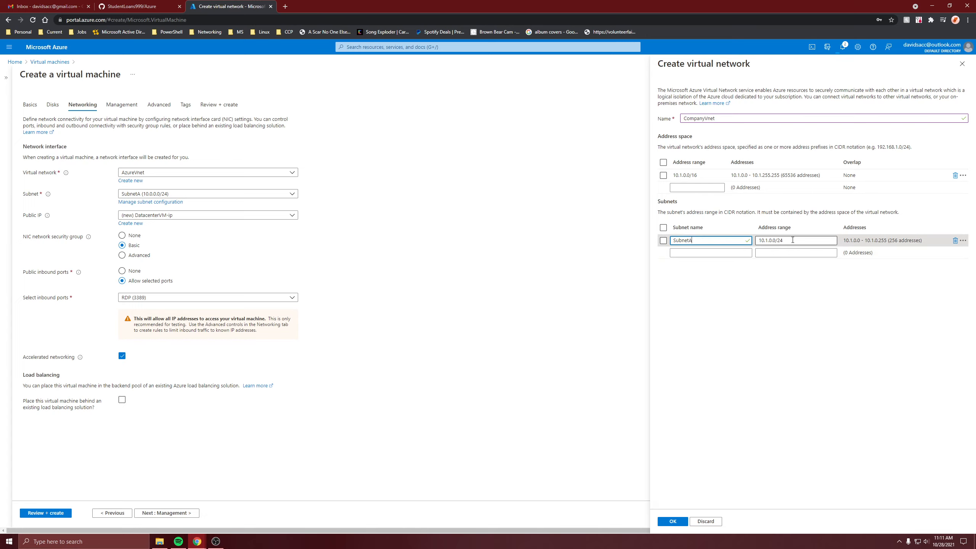
Step: Add a subnet named SubnetB with address range 10.1.1.0/24 to the new CompanyVnet virtual network and confirm it
left_click(715, 254)
type("SubnetB")
key("Tab")
type("10.1")
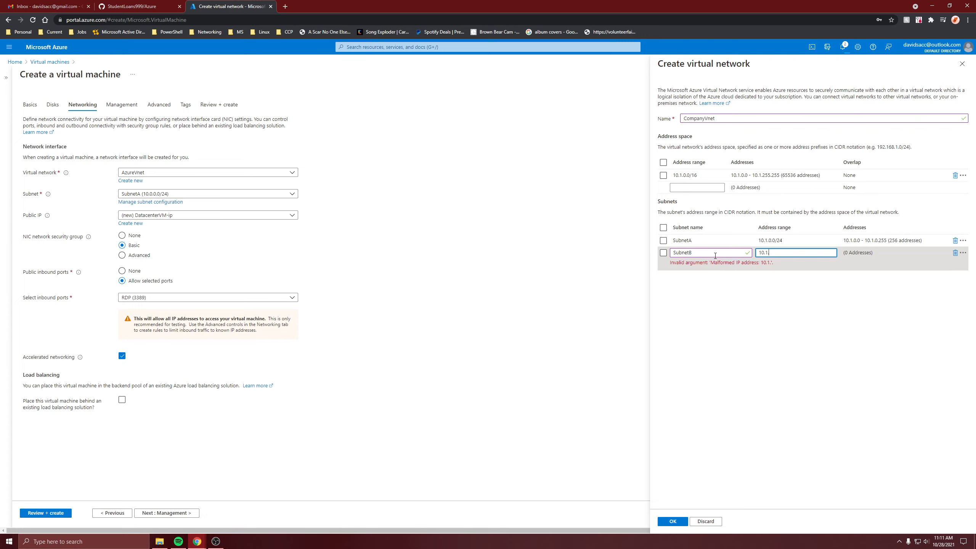
type(".1.0/24")
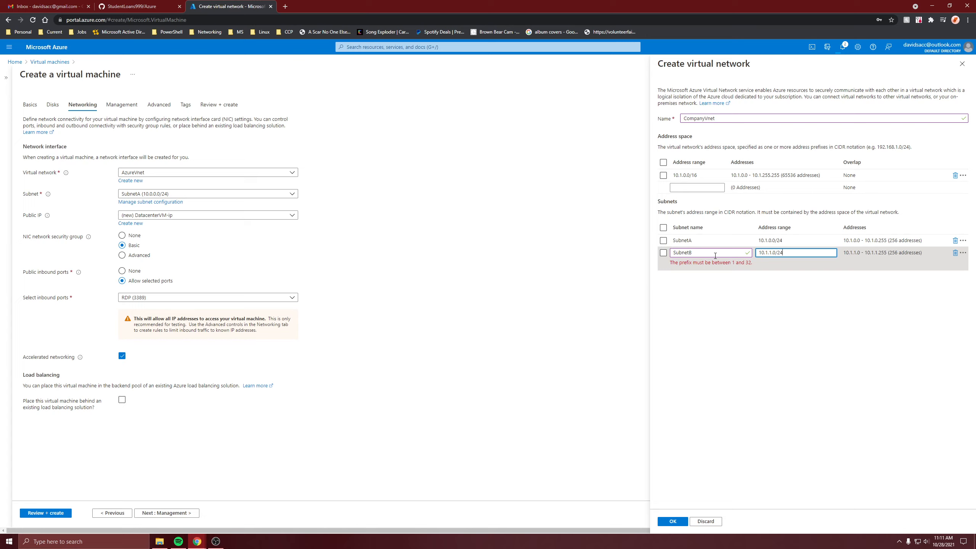
left_click(764, 300)
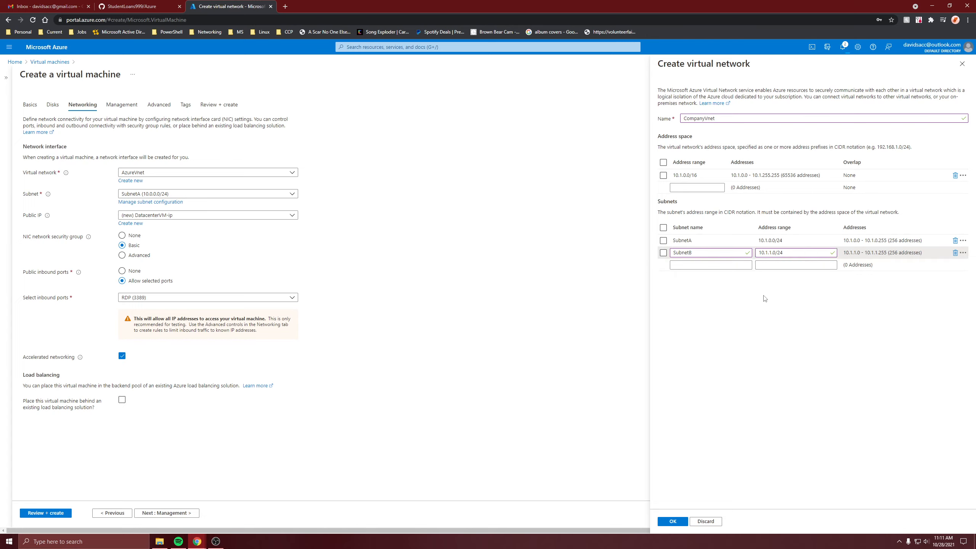
left_click(673, 524)
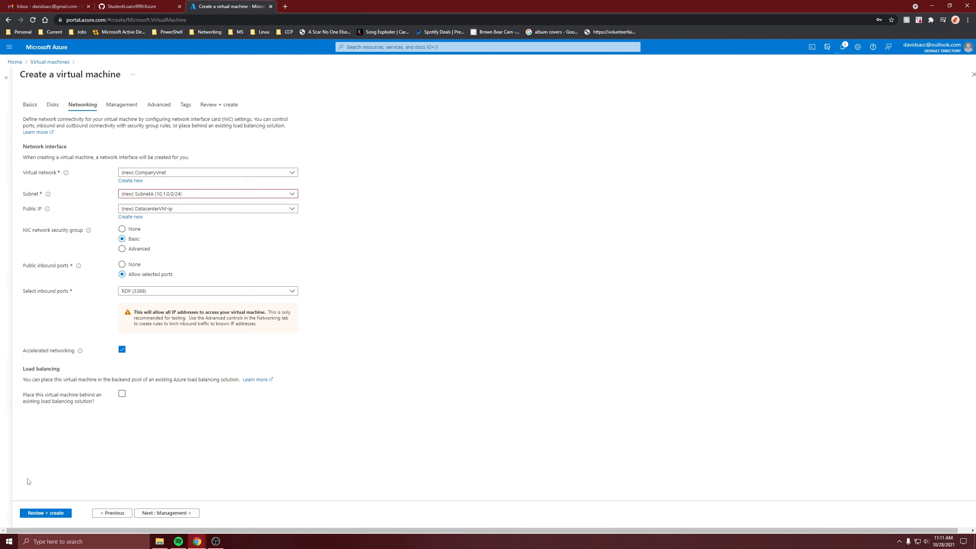
Step: Review and create the DatacenterVM virtual machine, then go to the deployed resource
left_click(42, 514)
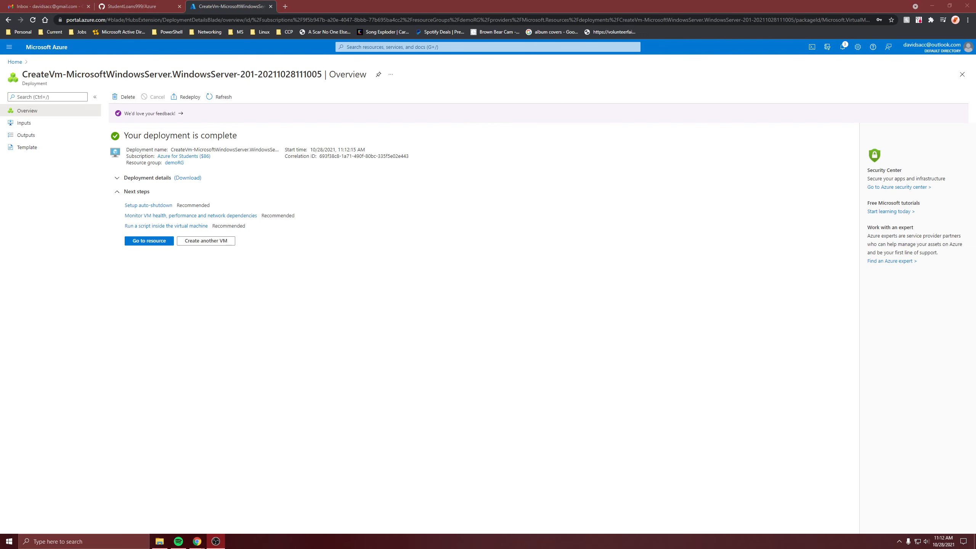
left_click(135, 245)
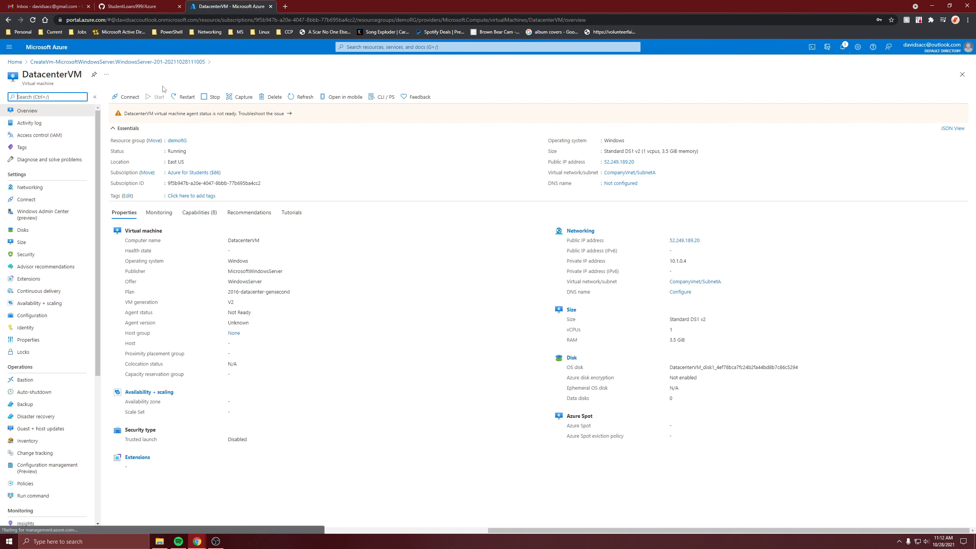
Step: Download the RDP connection file for DatacenterVM into Downloads and open it
left_click(115, 97)
left_click(125, 110)
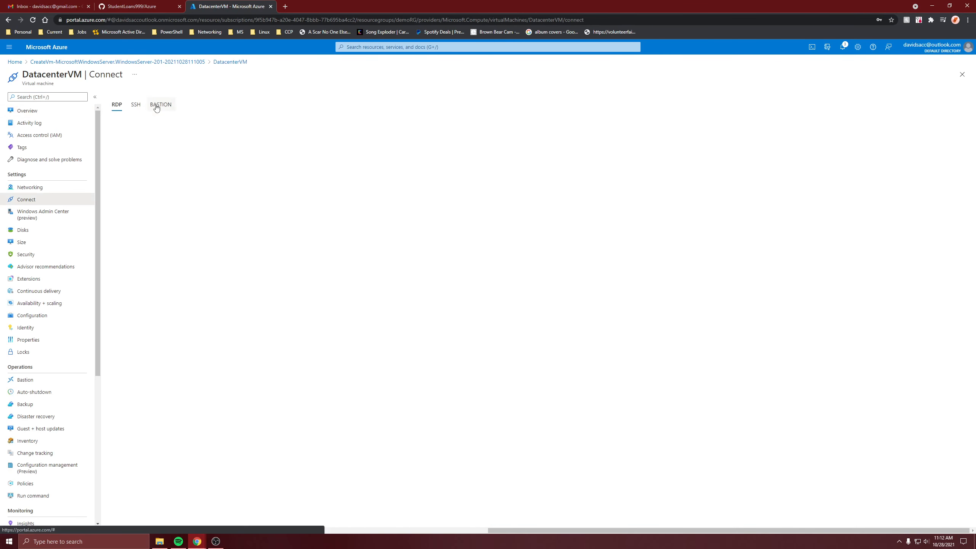
left_click(149, 215)
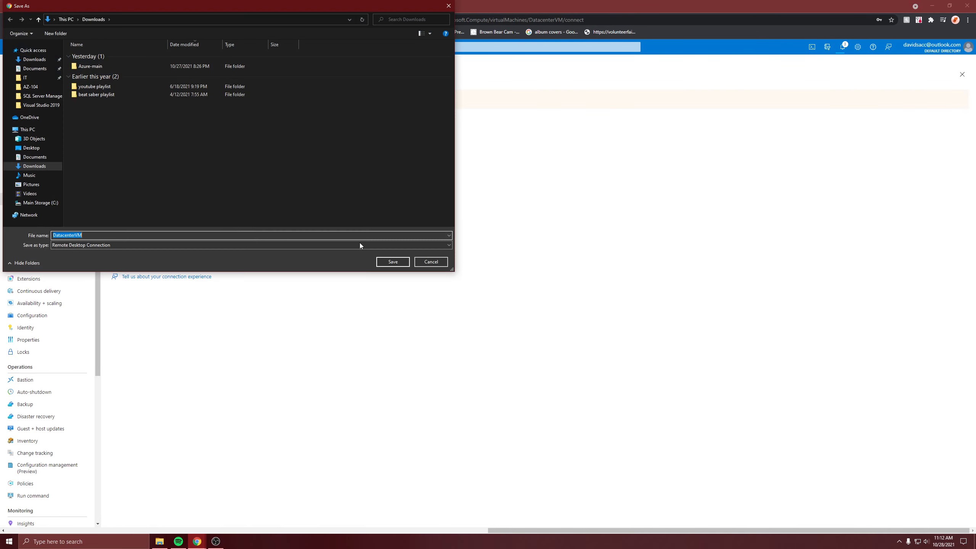
left_click(392, 262)
left_click(53, 523)
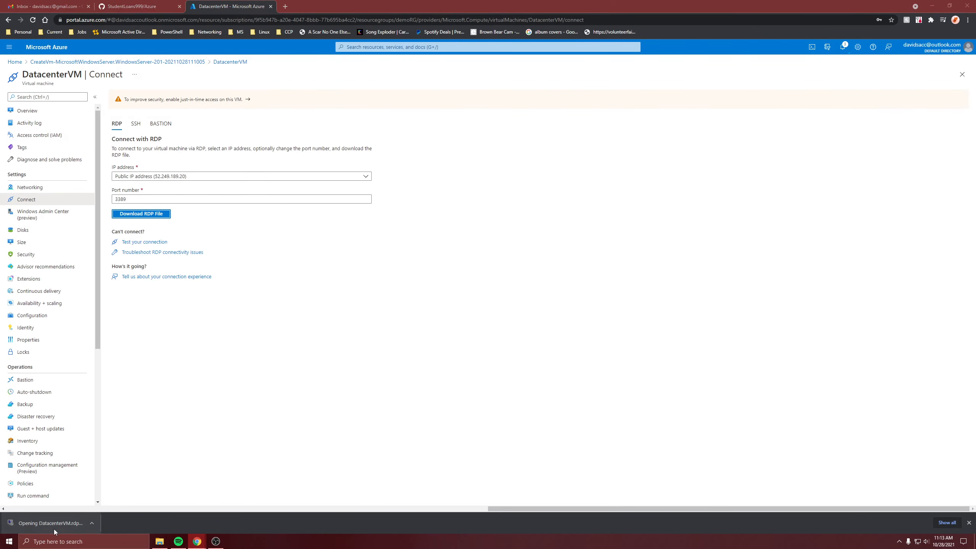
Step: Sign in to the remote desktop with a different account's username and password, accepting the certificate warning
left_click(534, 311)
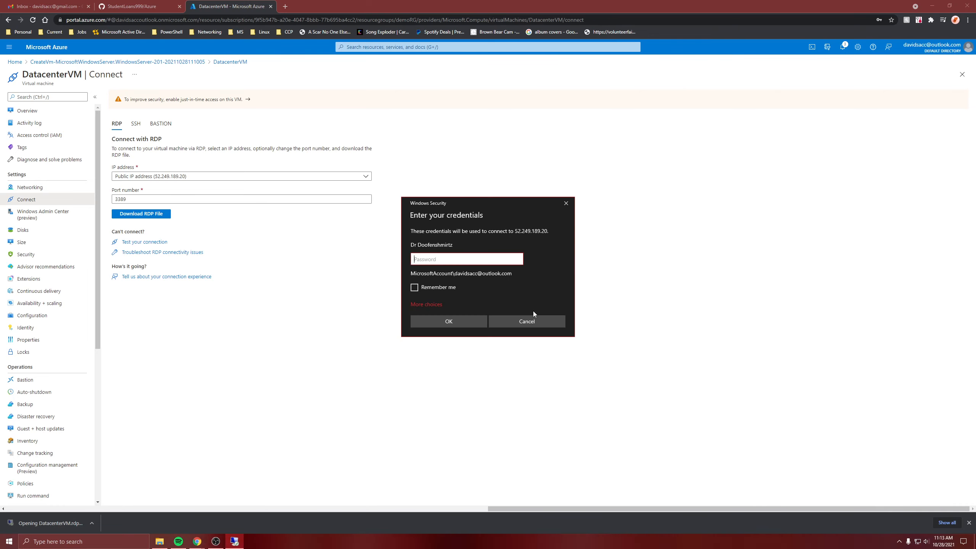
left_click(438, 303)
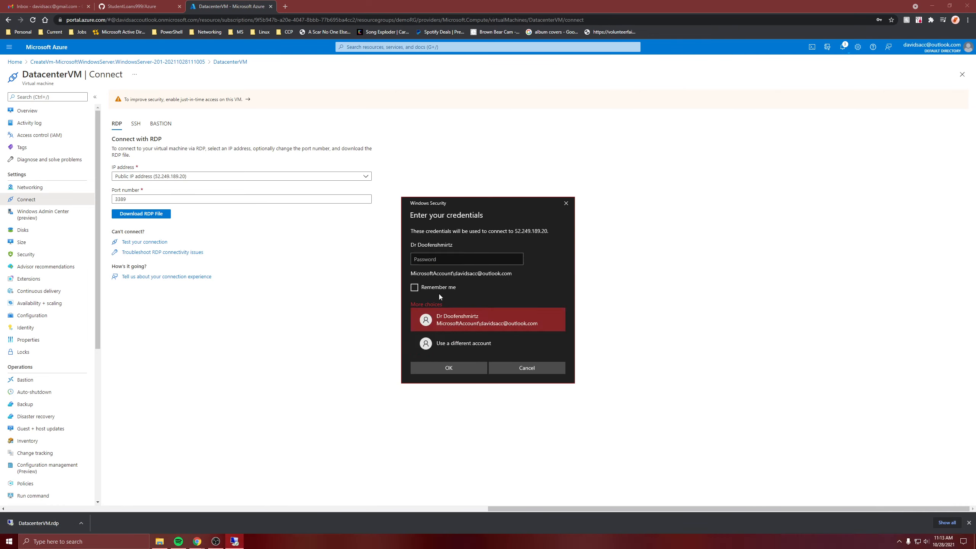
left_click(451, 337)
type("fsb")
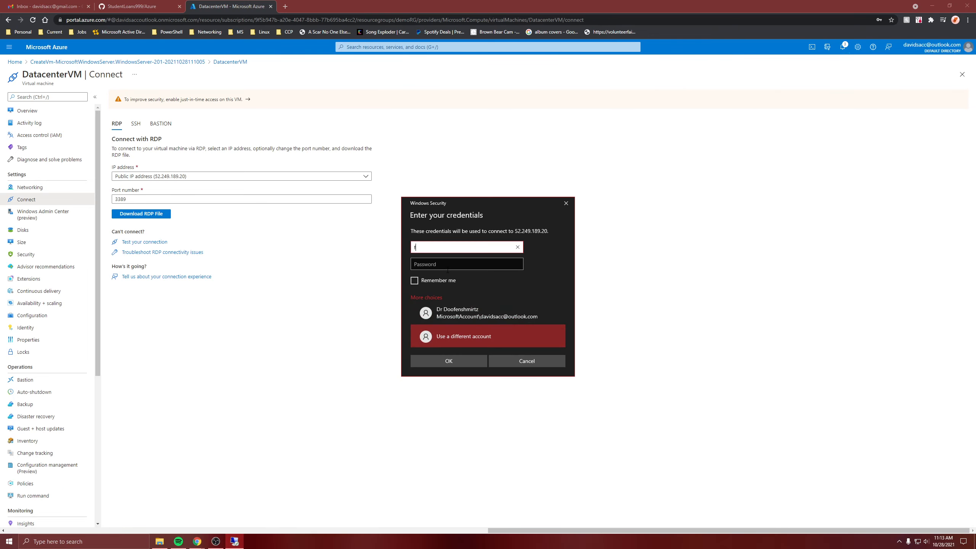
left_click(447, 269)
type("••••••••••••")
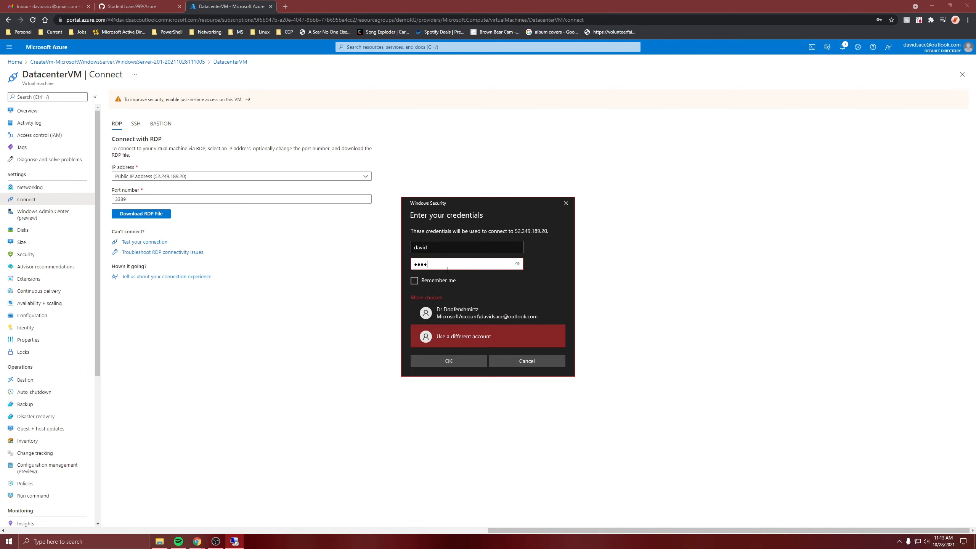
key("Return")
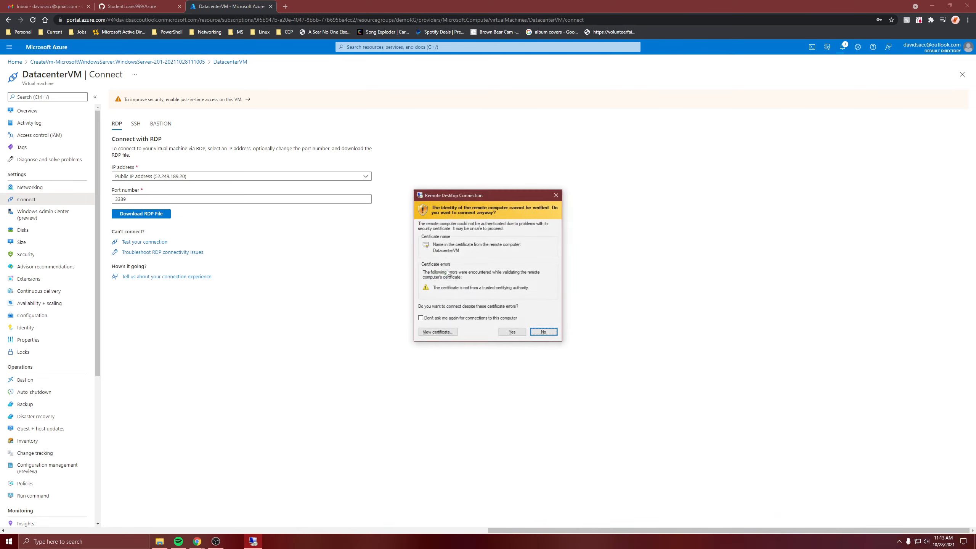
left_click(511, 332)
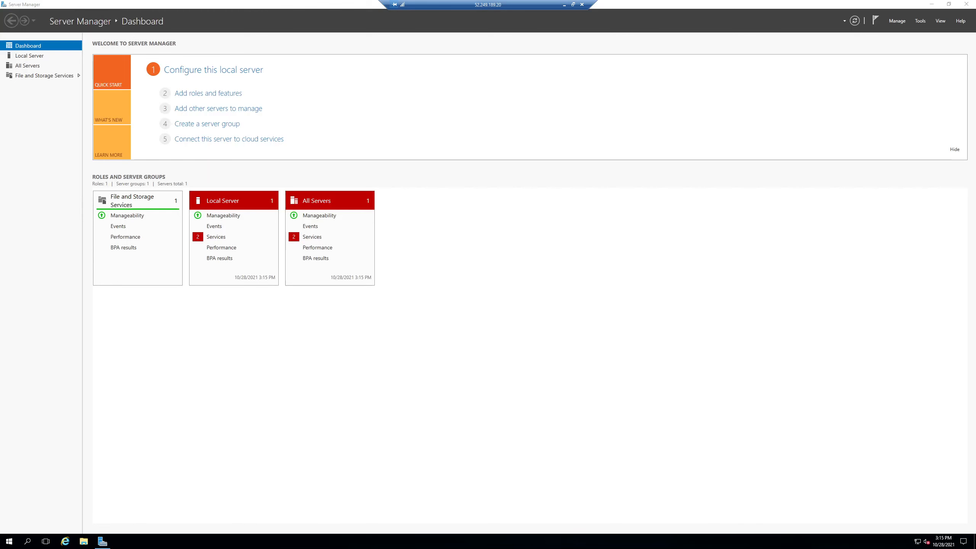
Step: Start the Add Roles and Features wizard and select the Remote Access server role
left_click(203, 94)
left_click(326, 324)
left_click(326, 324)
left_click(326, 324)
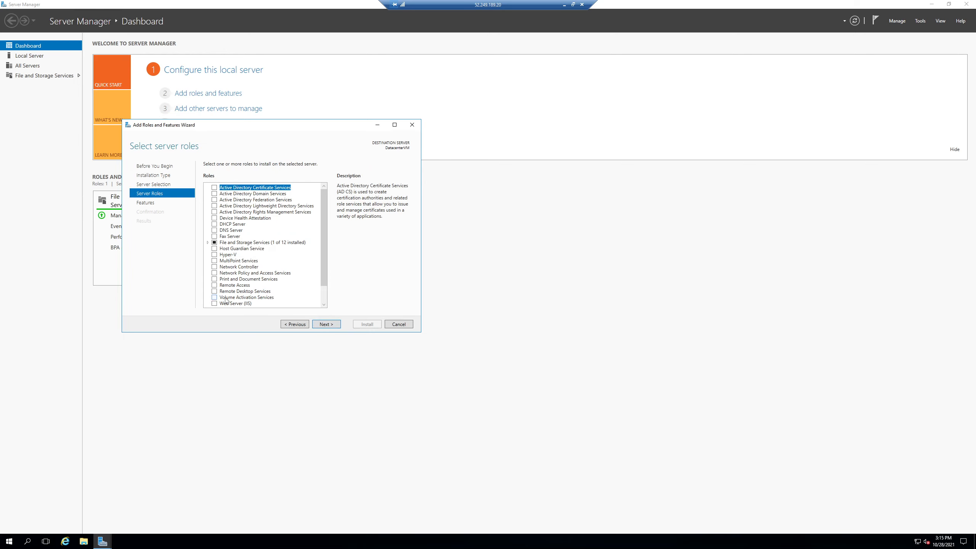
left_click(223, 286)
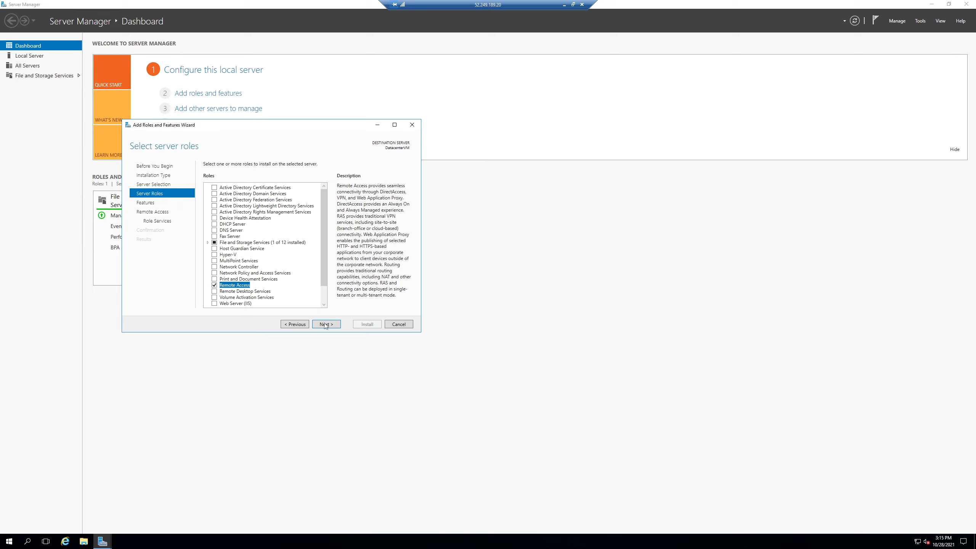
left_click(325, 325)
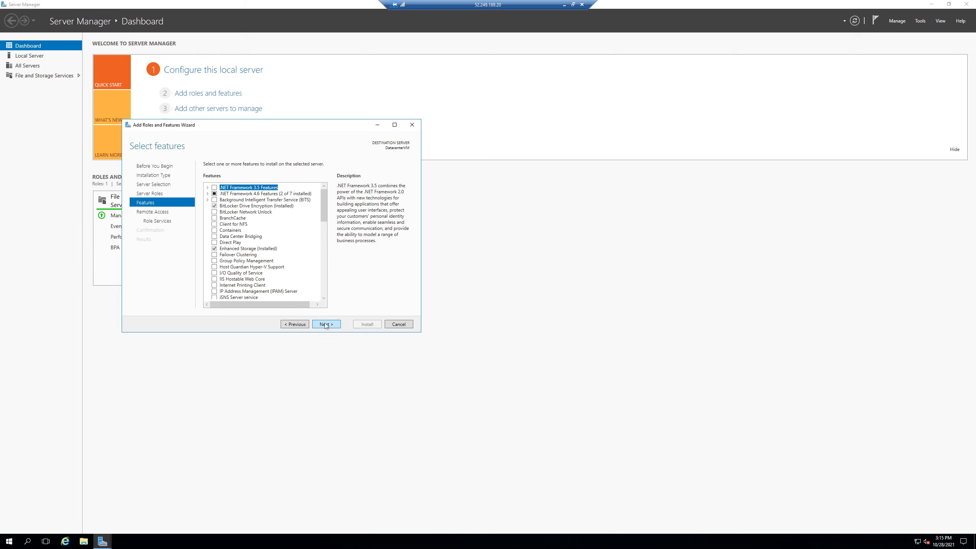
left_click(326, 325)
left_click(325, 324)
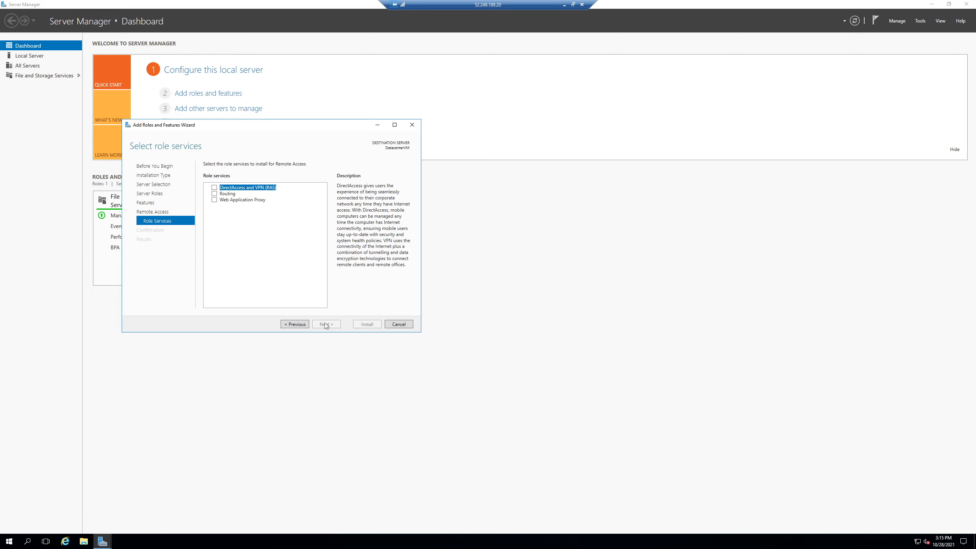
Step: Add the Routing role service with its required features, install the selections, and close the wizard
left_click(214, 194)
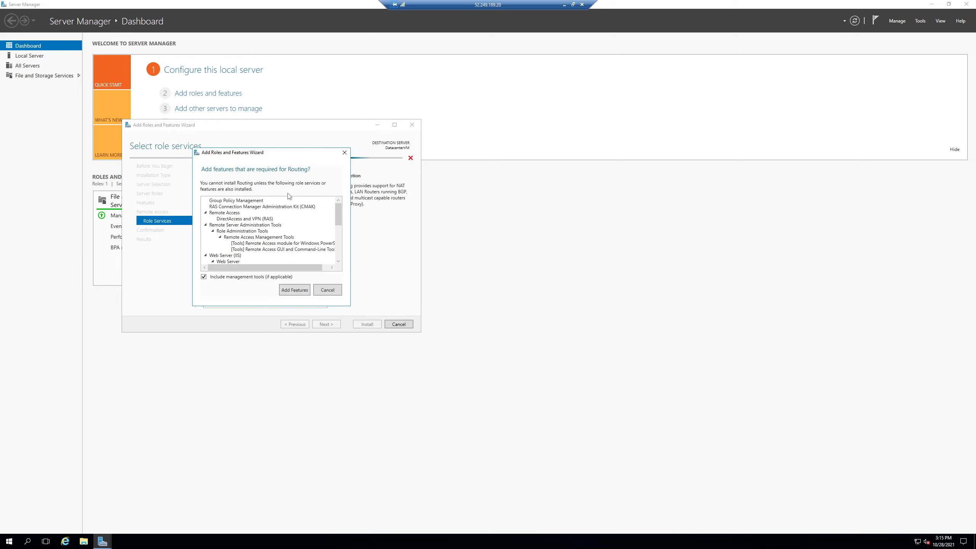
left_click(291, 291)
left_click(333, 326)
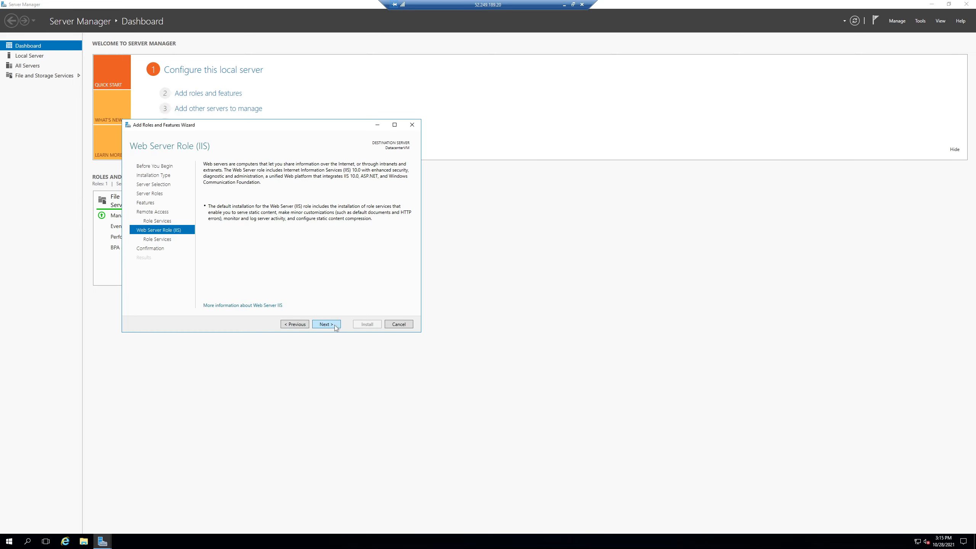
left_click(332, 326)
left_click(332, 327)
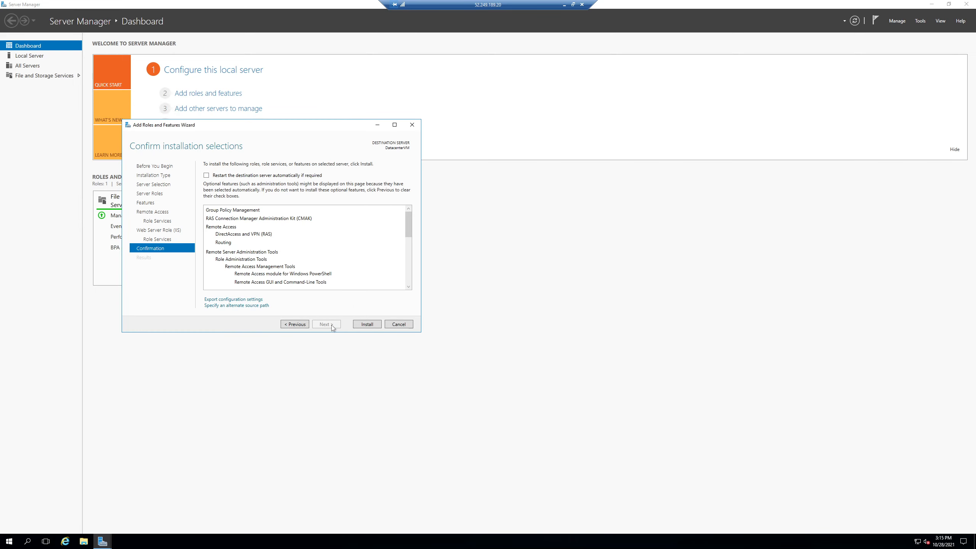
left_click(366, 326)
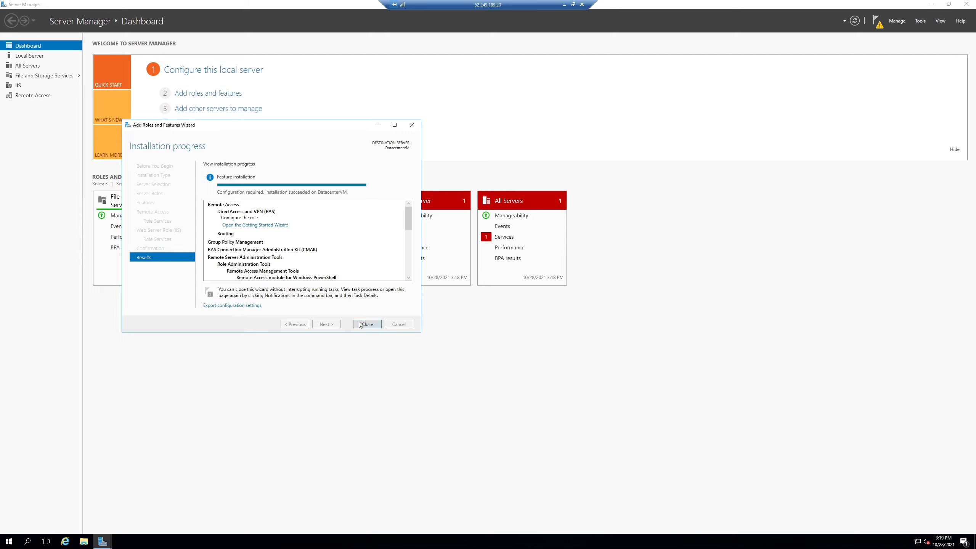
left_click(367, 324)
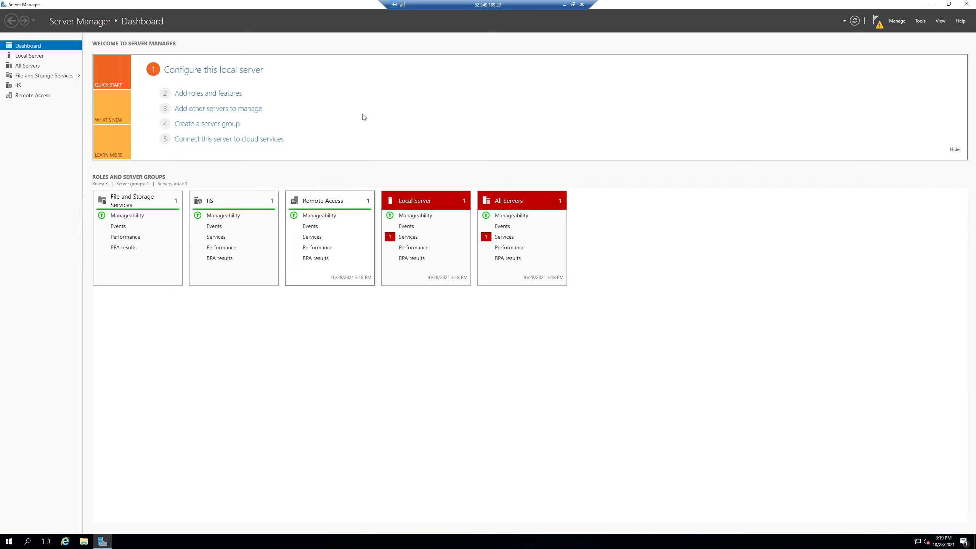
Step: Open the Remote Access Getting Started Wizard, choose Deploy VPN only, and maximize the Routing and Remote Access console
left_click(877, 24)
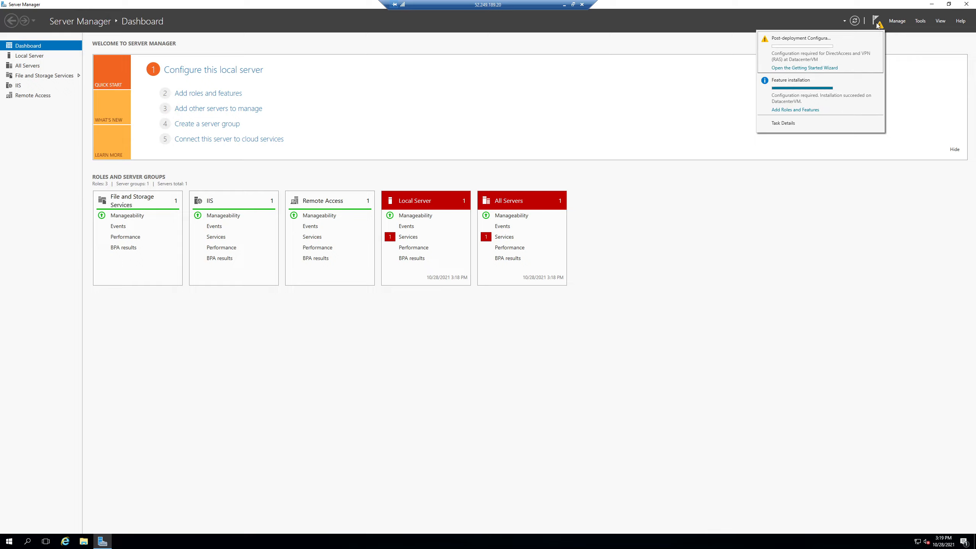
left_click(798, 70)
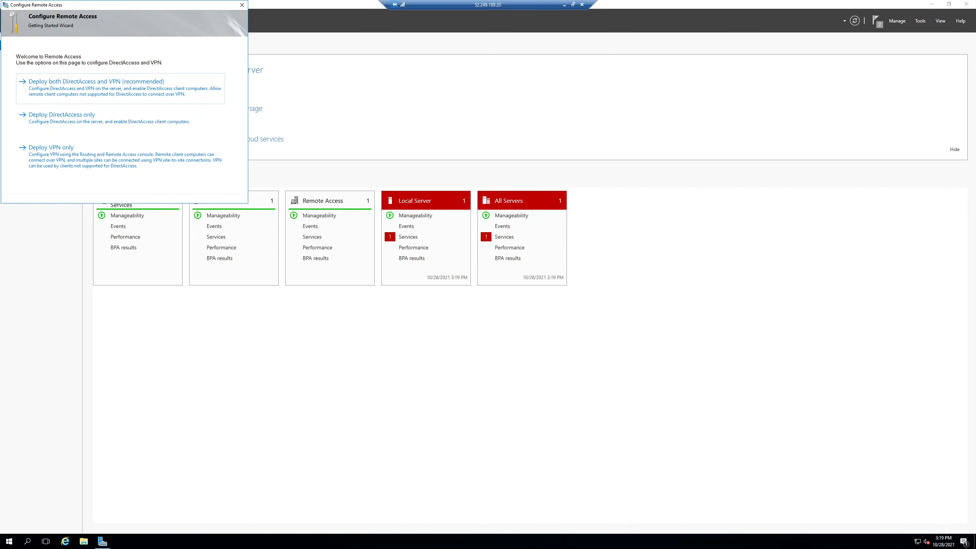
left_click(53, 164)
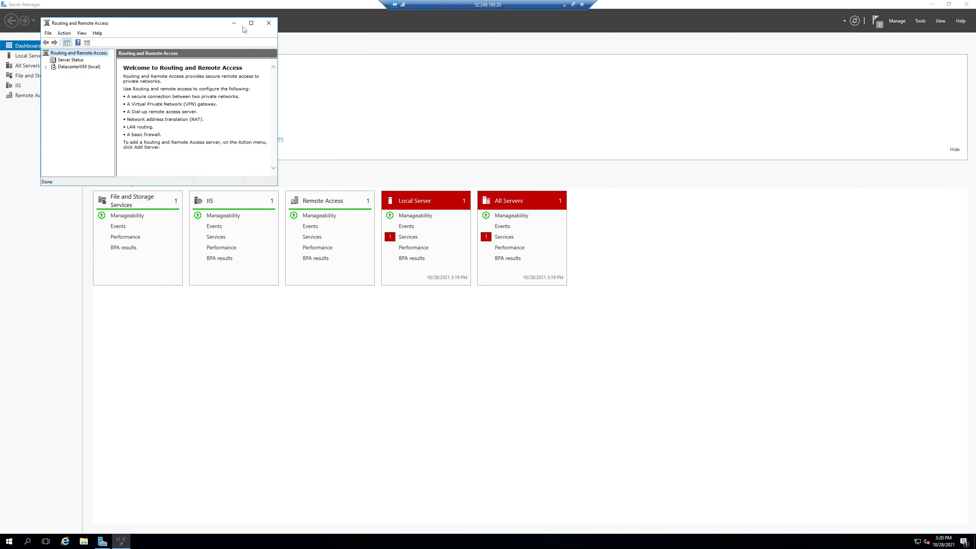
left_click(251, 24)
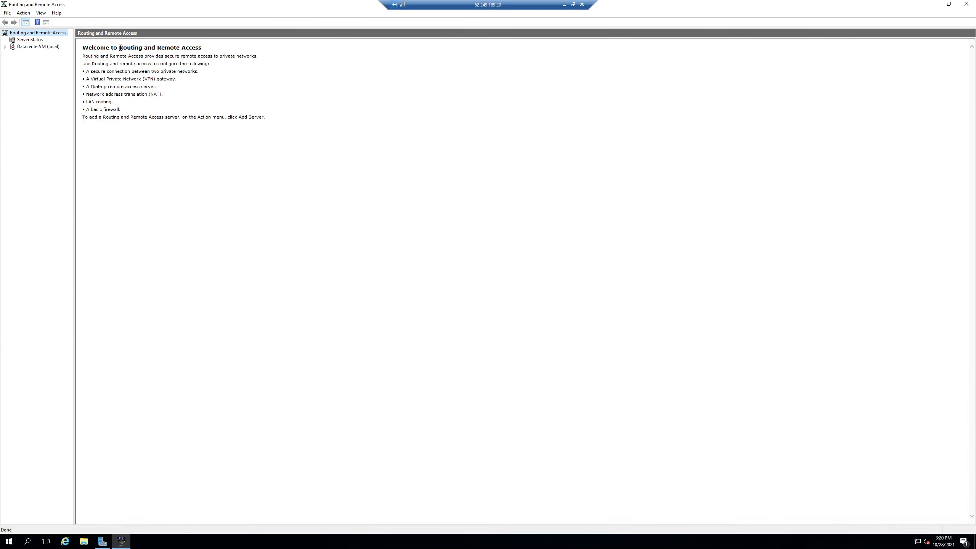
left_click_drag(120, 47, 202, 56)
left_click(208, 52)
left_click(26, 64)
Step: Configure and enable Routing and Remote Access on DatacenterVM with a custom configuration of demand-dial connections and LAN routing
left_click(27, 46)
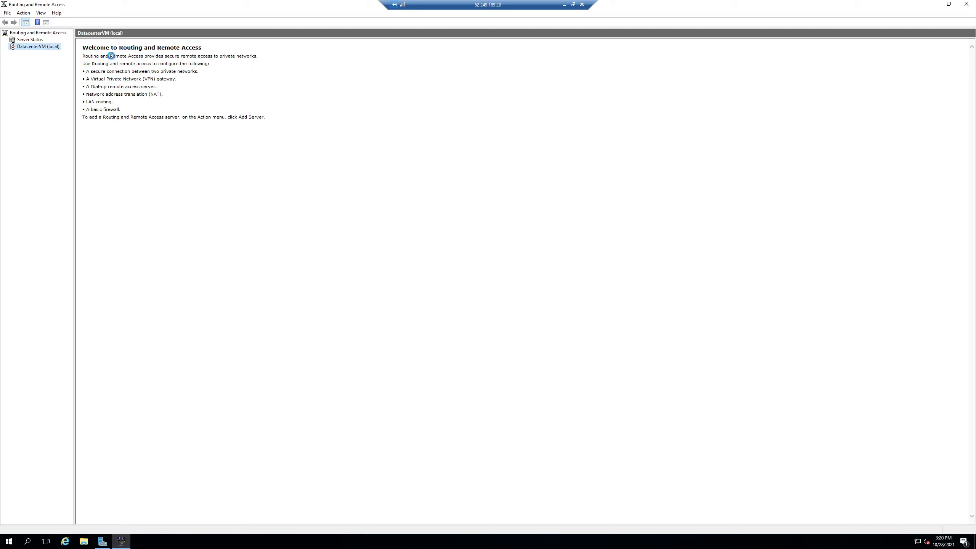
right_click(41, 50)
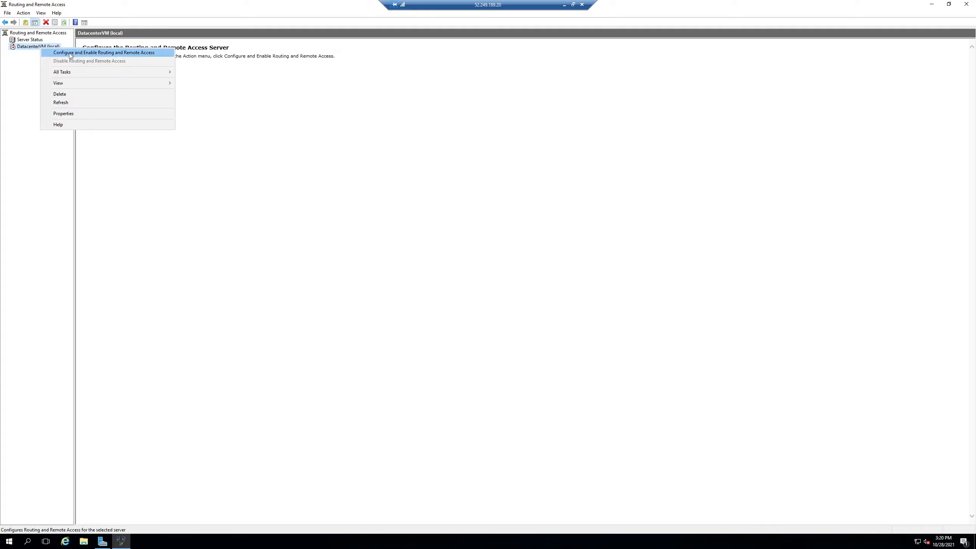
left_click(123, 54)
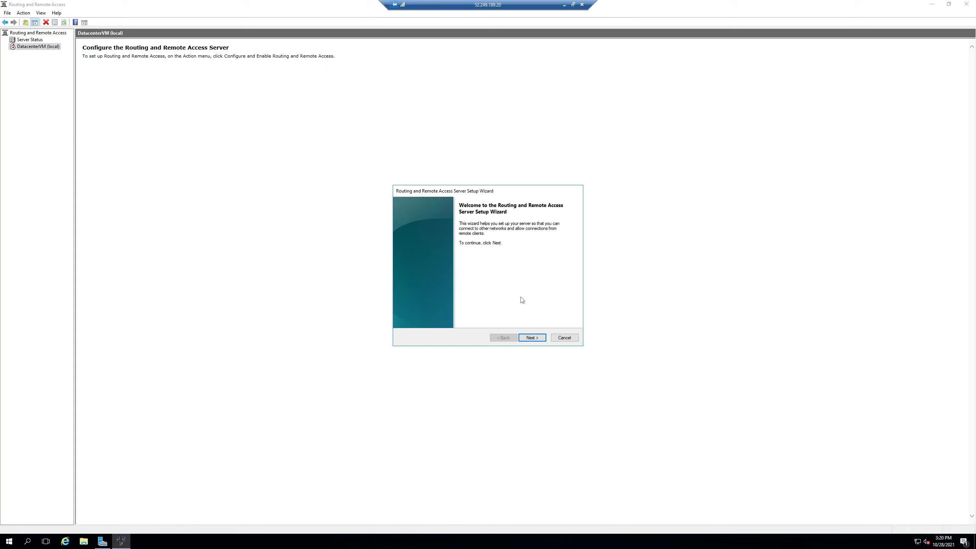
left_click(532, 337)
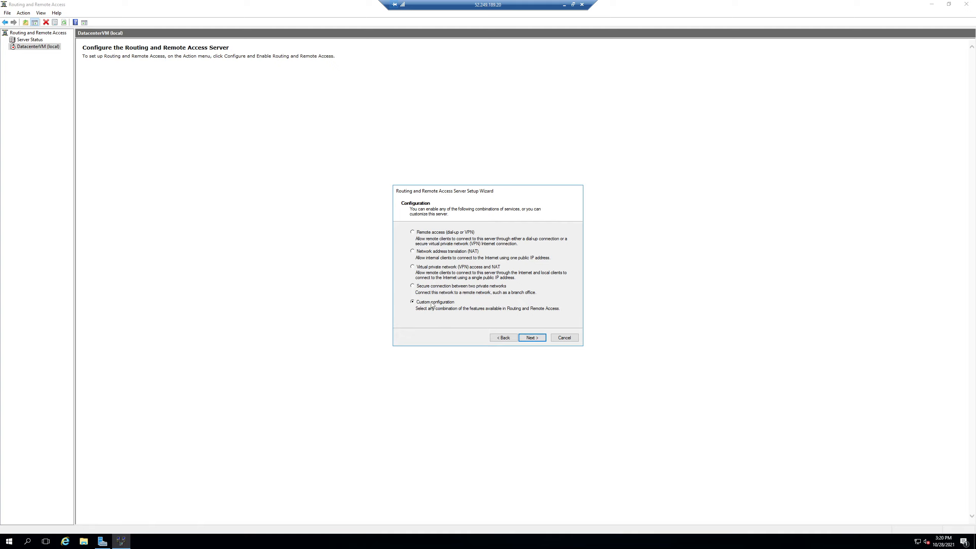
left_click(531, 338)
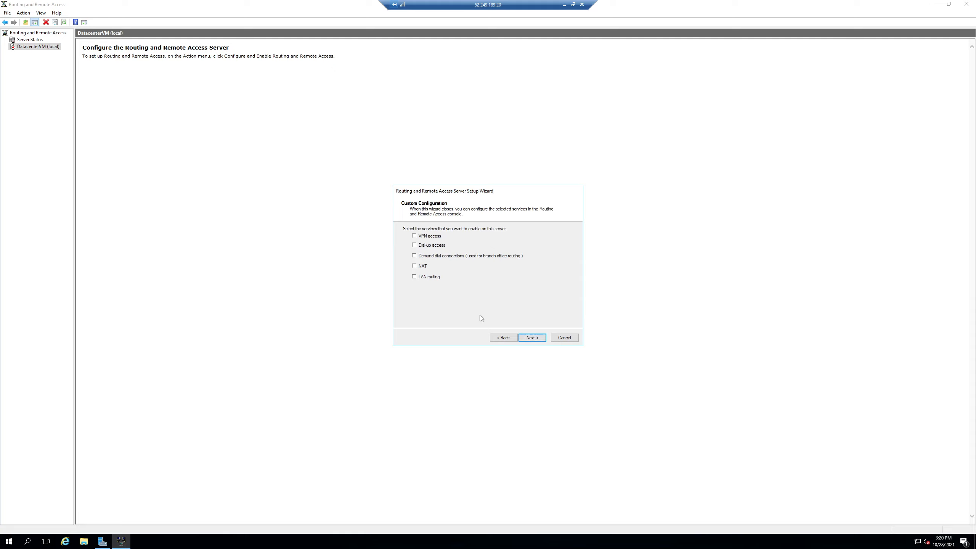
left_click(428, 277)
left_click(532, 337)
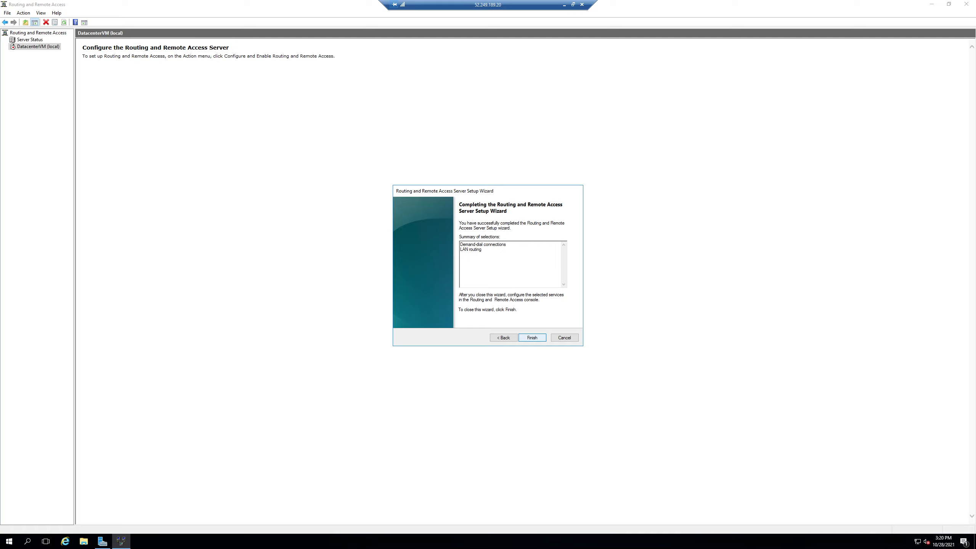
left_click(506, 289)
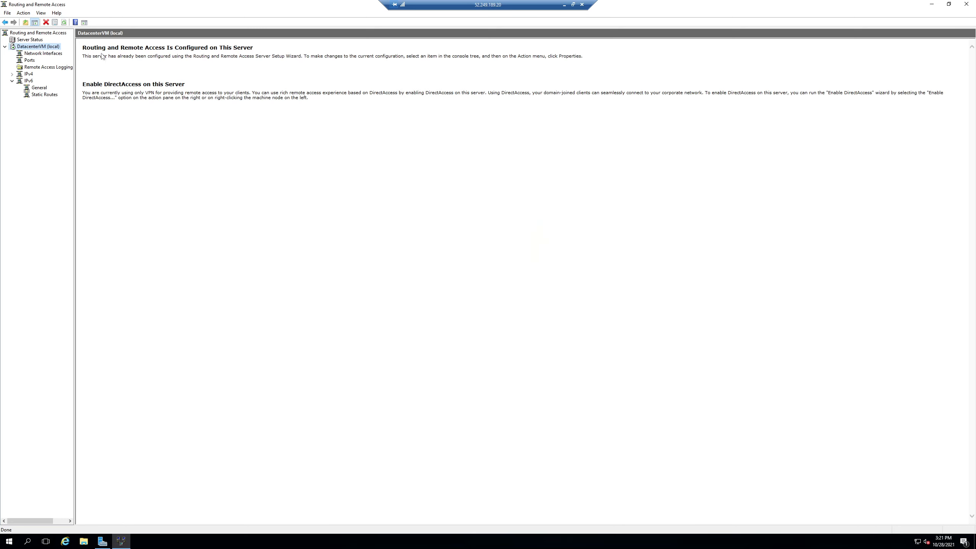
Step: Return to the Azure portal and open the VnetGateway virtual network gateway from the deployment notifications
left_click(563, 5)
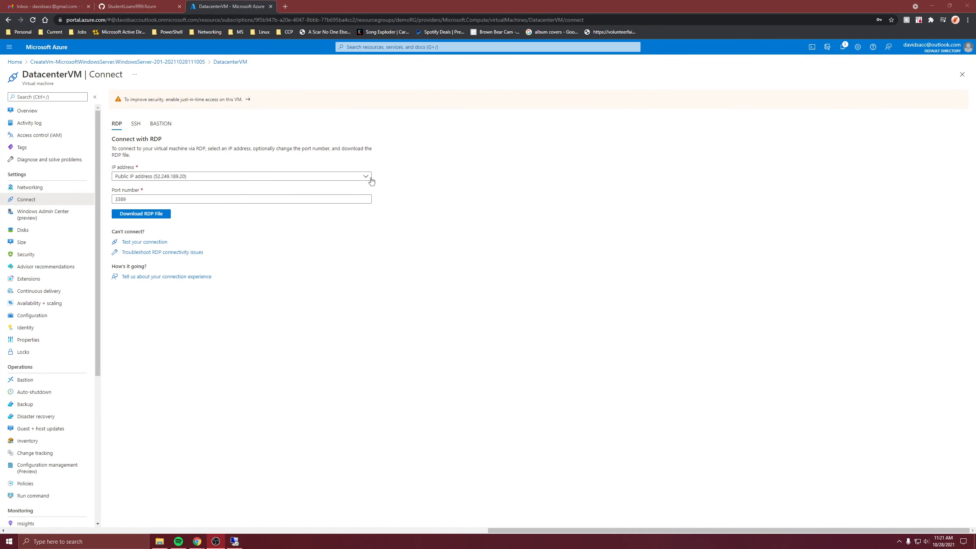
left_click(843, 47)
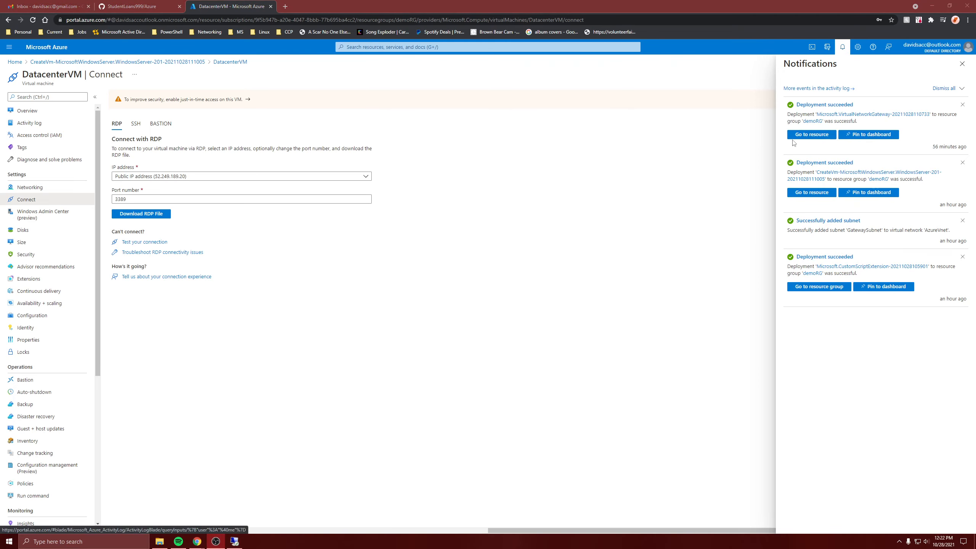
left_click(792, 135)
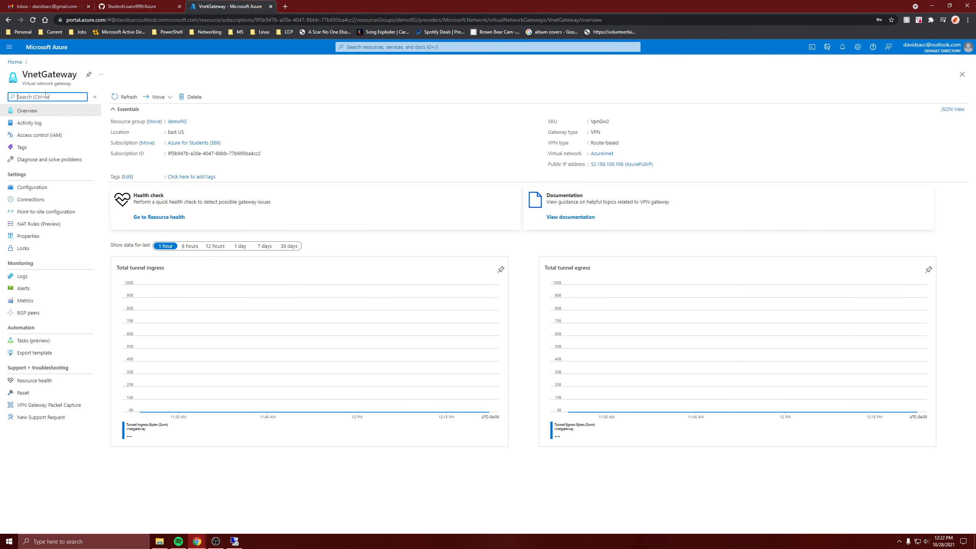
Step: Start creating a local network gateway in resource group demoRG with region East US
left_click(19, 63)
left_click(295, 101)
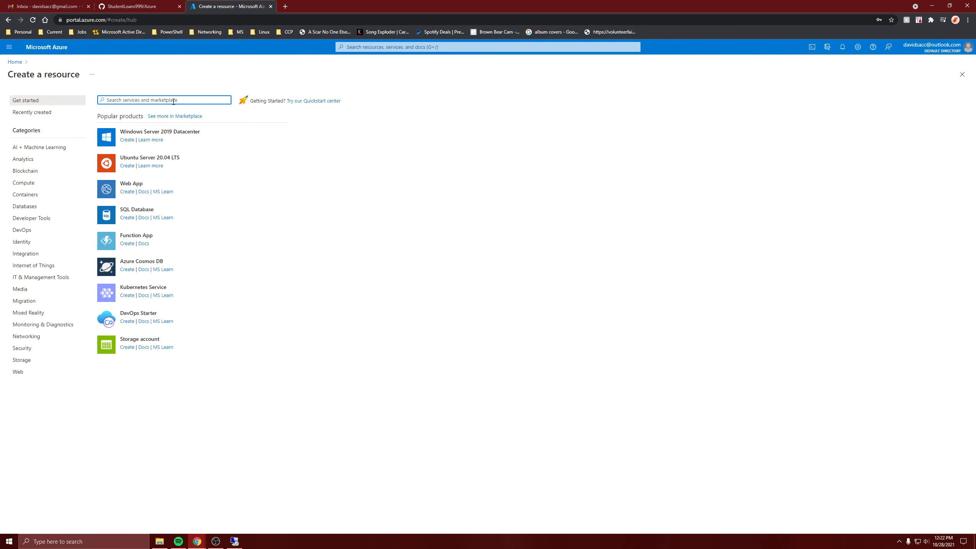
type("local net")
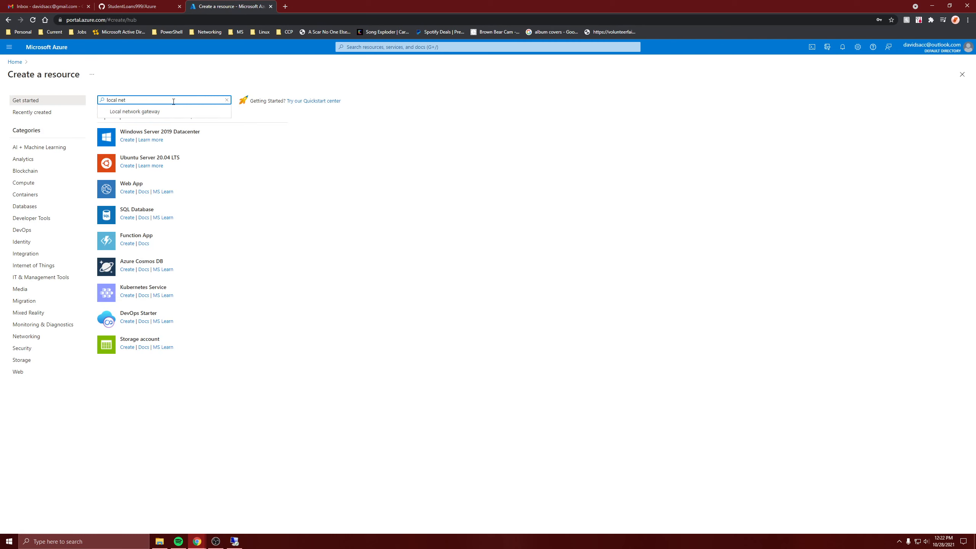
left_click(150, 111)
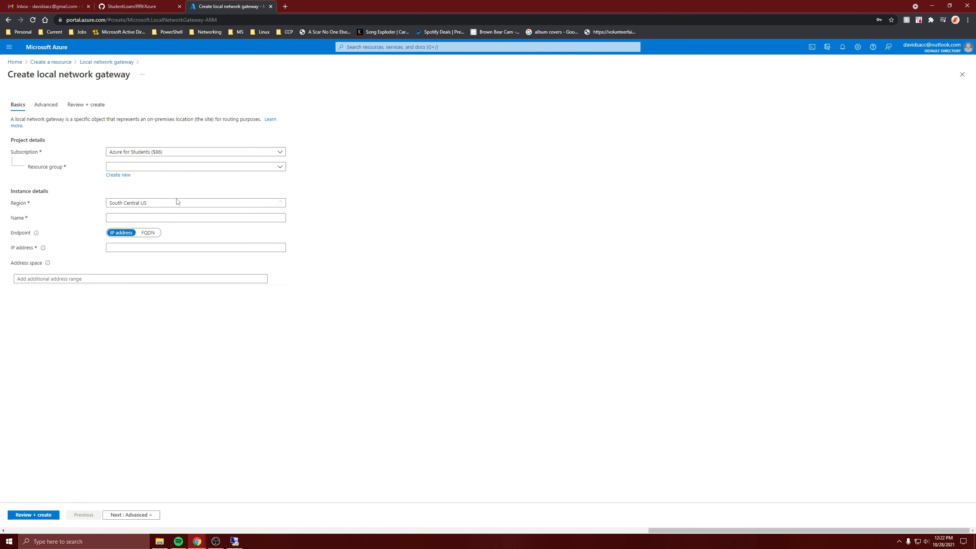
left_click(136, 167)
left_click(139, 204)
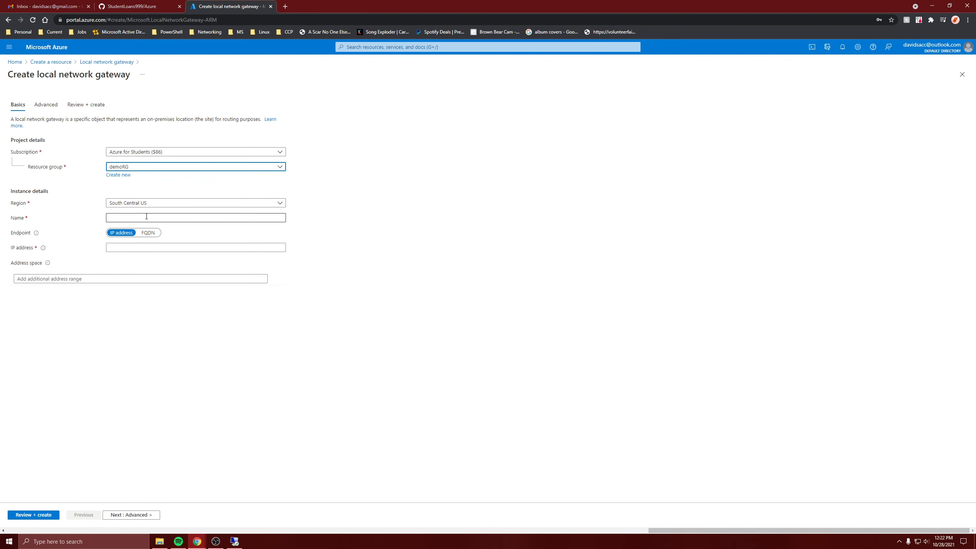
left_click(157, 204)
scroll(160, 263, "up", 4)
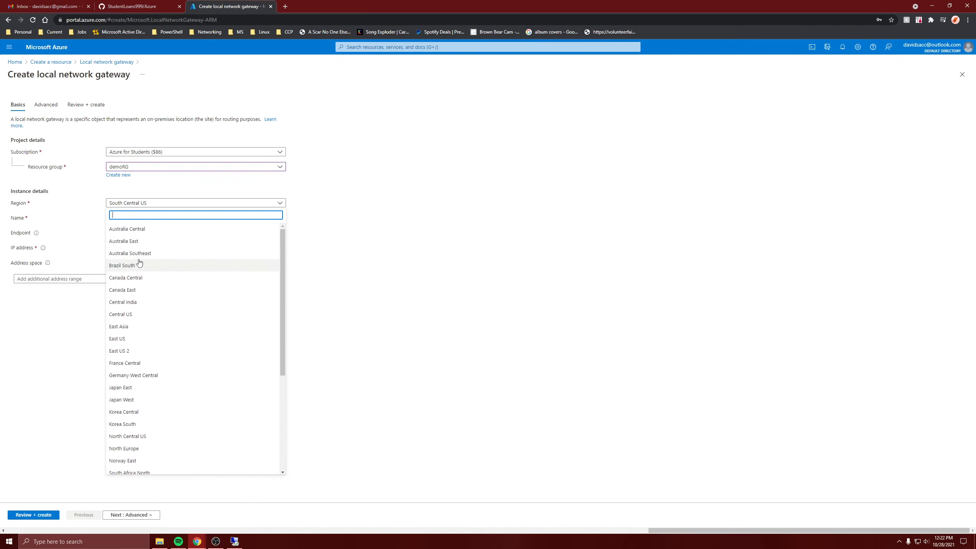
left_click(118, 338)
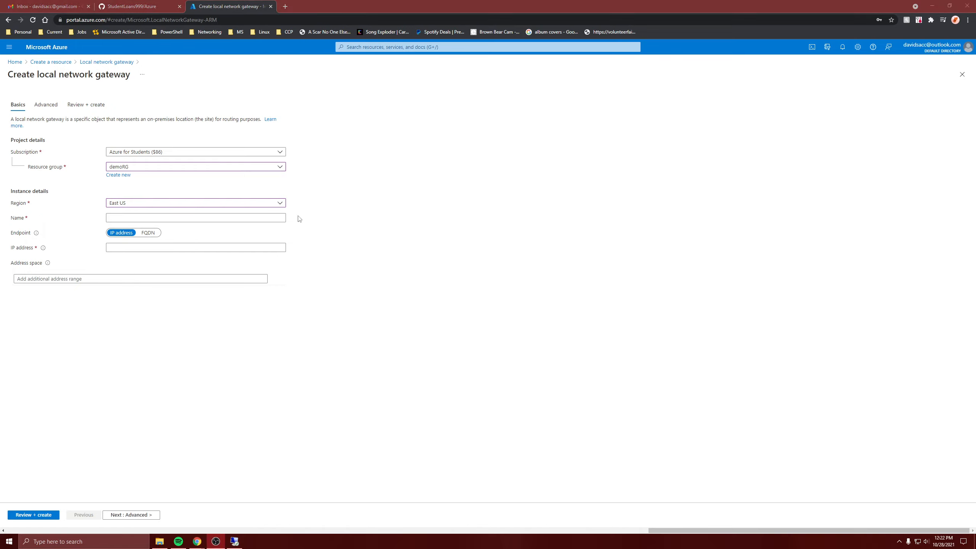
Step: Name the local network gateway companyGateway
left_click(192, 222)
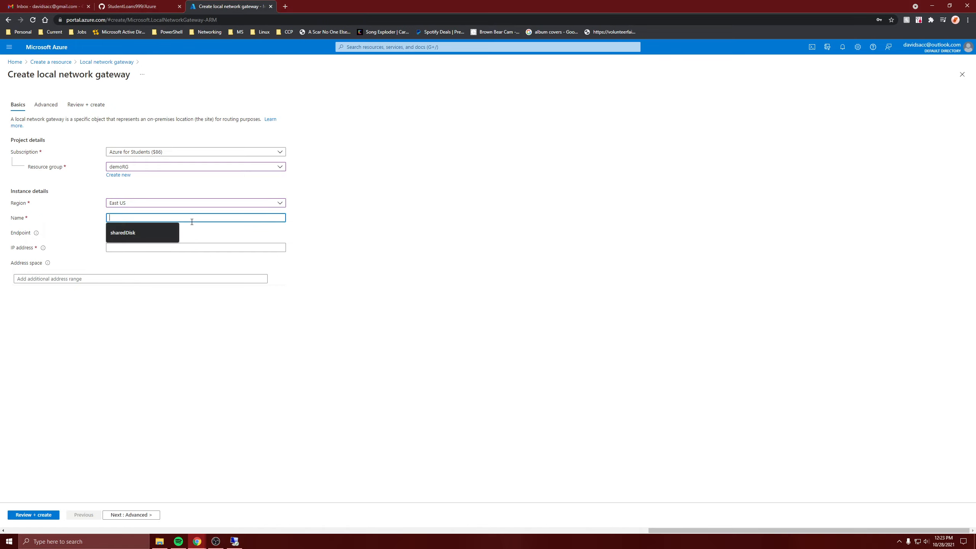
type("companyGateway")
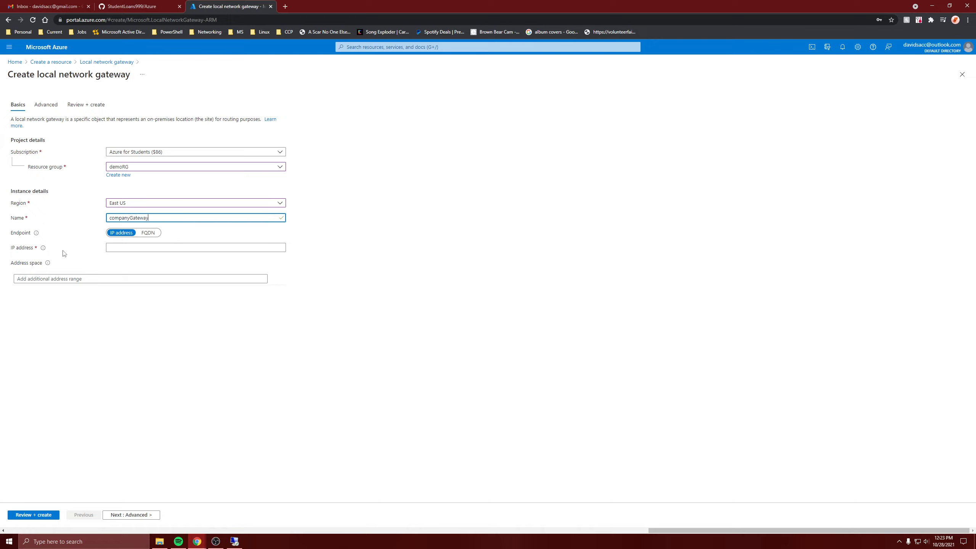
left_click(169, 248)
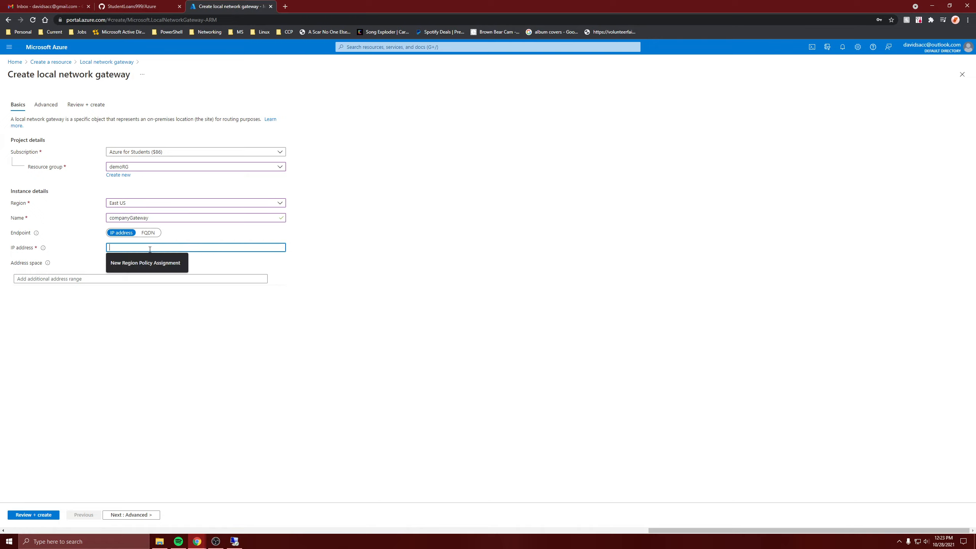
left_click(376, 230)
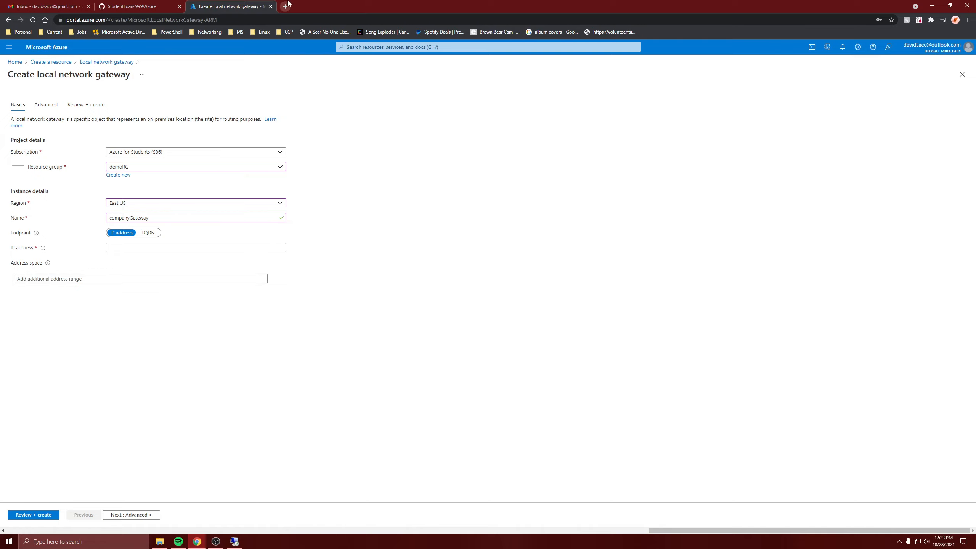
Step: Copy DatacenterVM's public IP address from a duplicate portal tab and paste it as the gateway's IP address
right_click(248, 6)
left_click(292, 58)
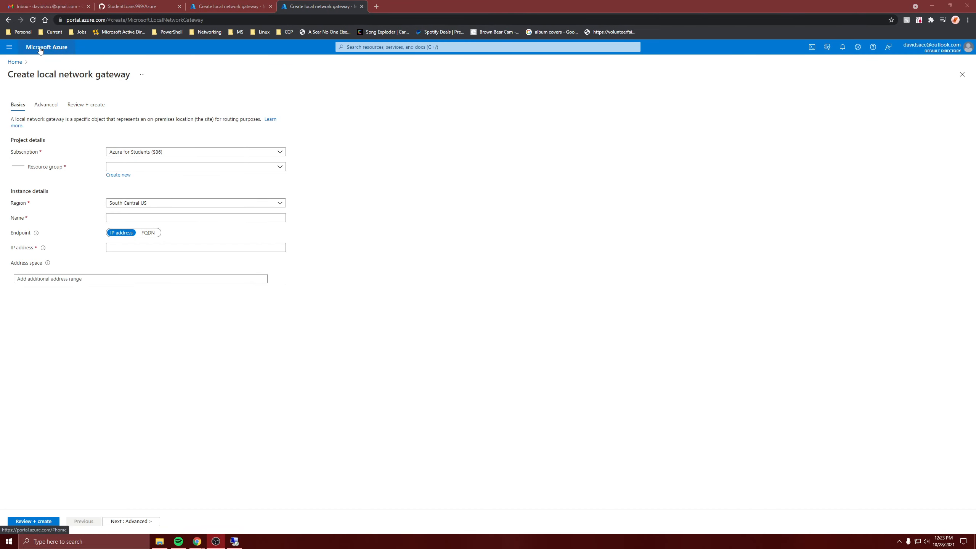
left_click(22, 57)
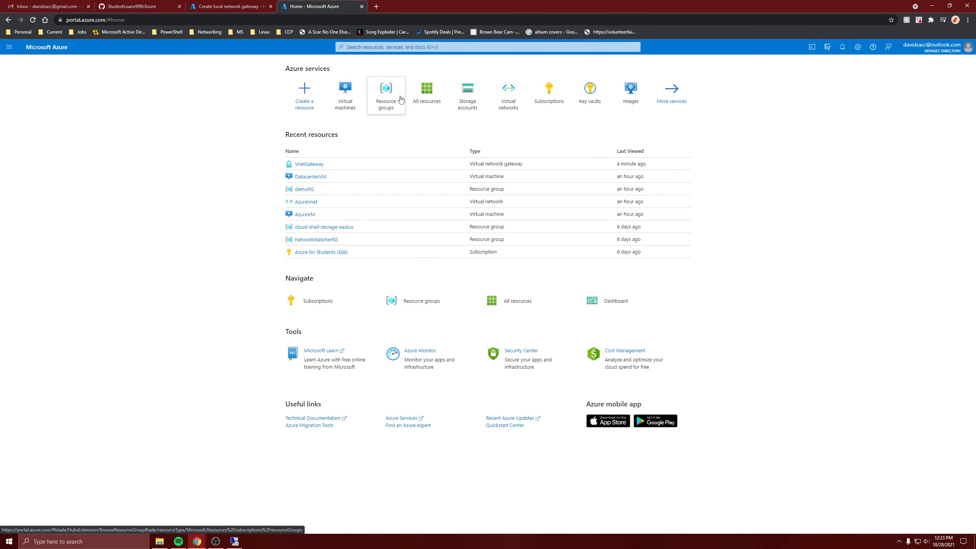
left_click(310, 177)
left_click(231, 6)
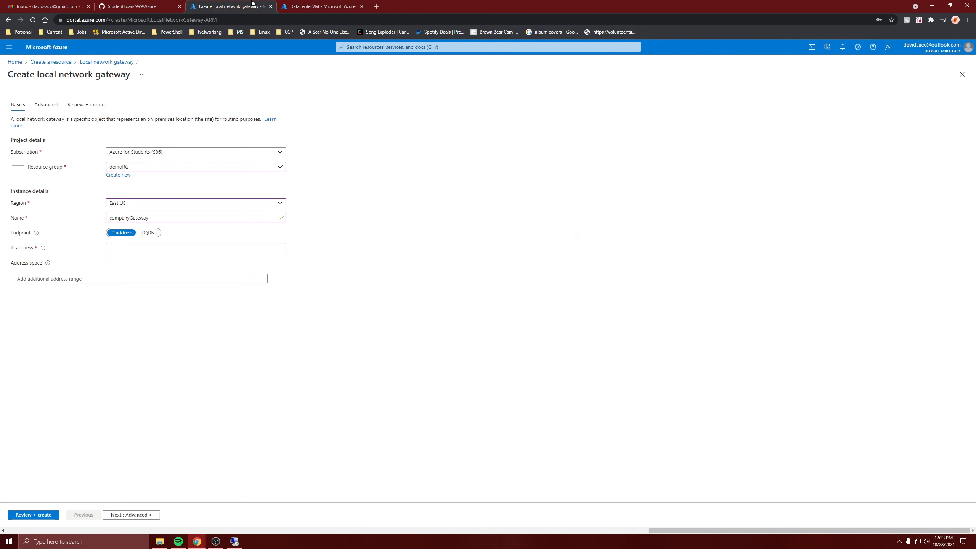
left_click(200, 244)
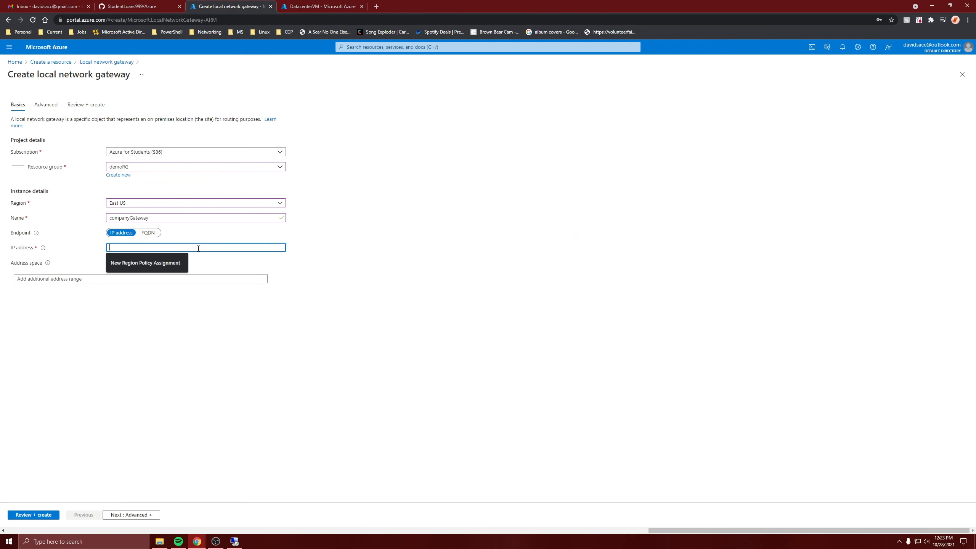
type("52.249.189.20")
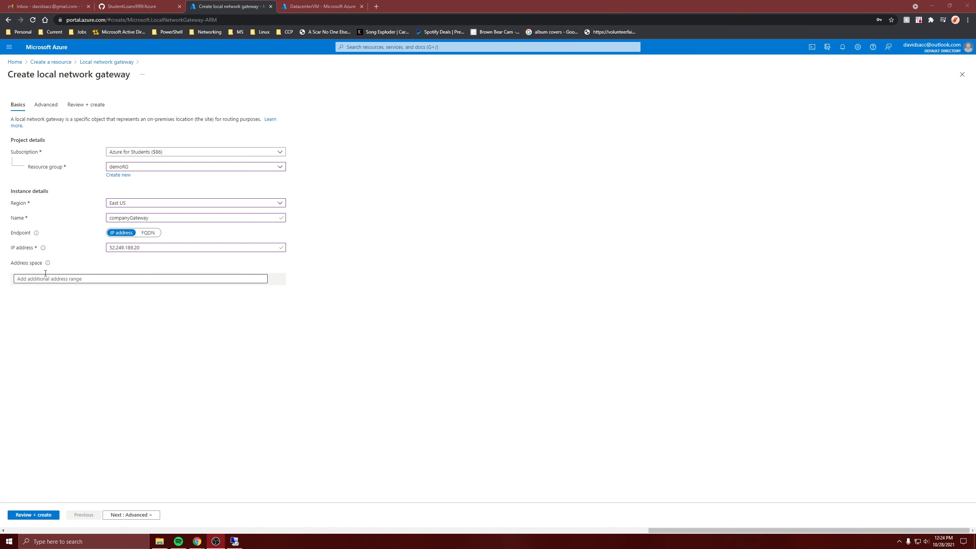
Step: Copy CompanyVnet's address space and add 10.1.0.0/16 as the local gateway's address space
left_click(307, 5)
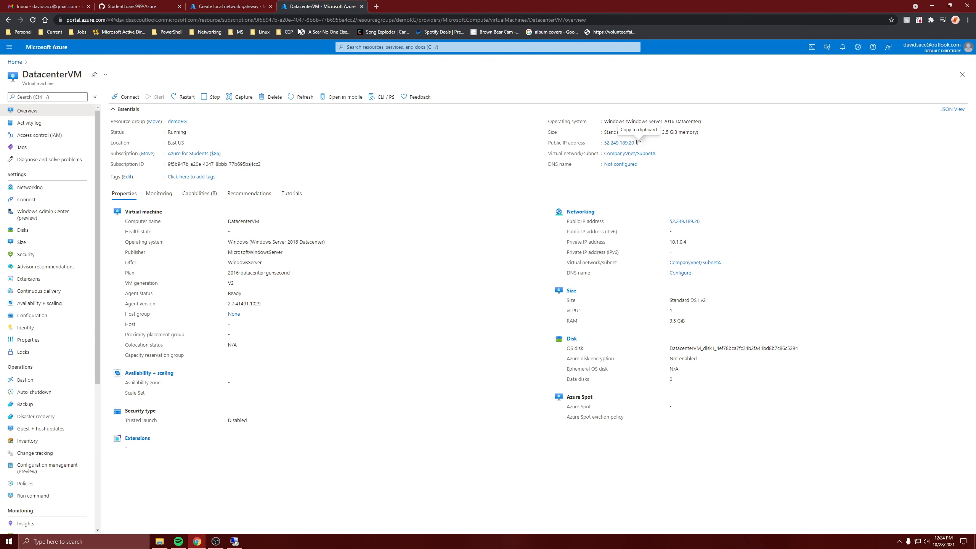
left_click(630, 153)
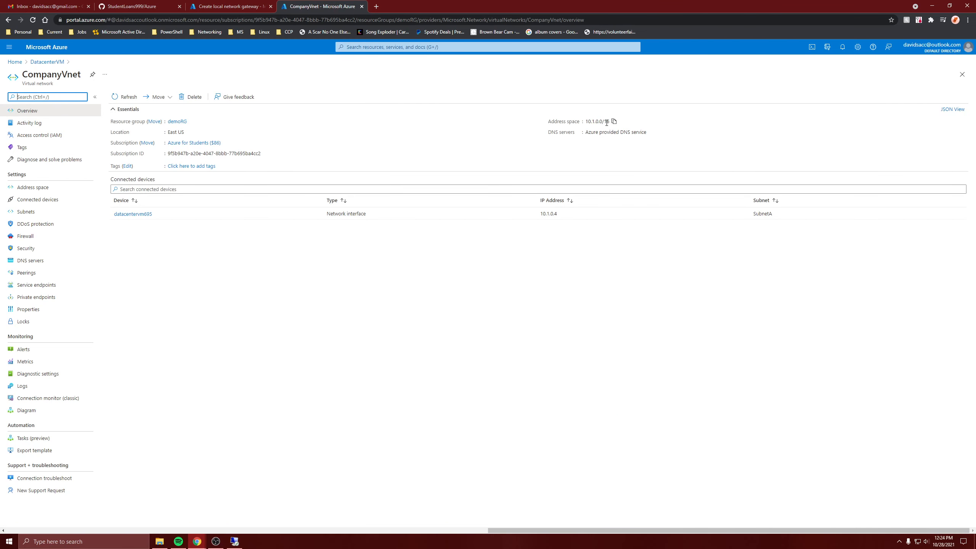
left_click(614, 121)
left_click(196, 4)
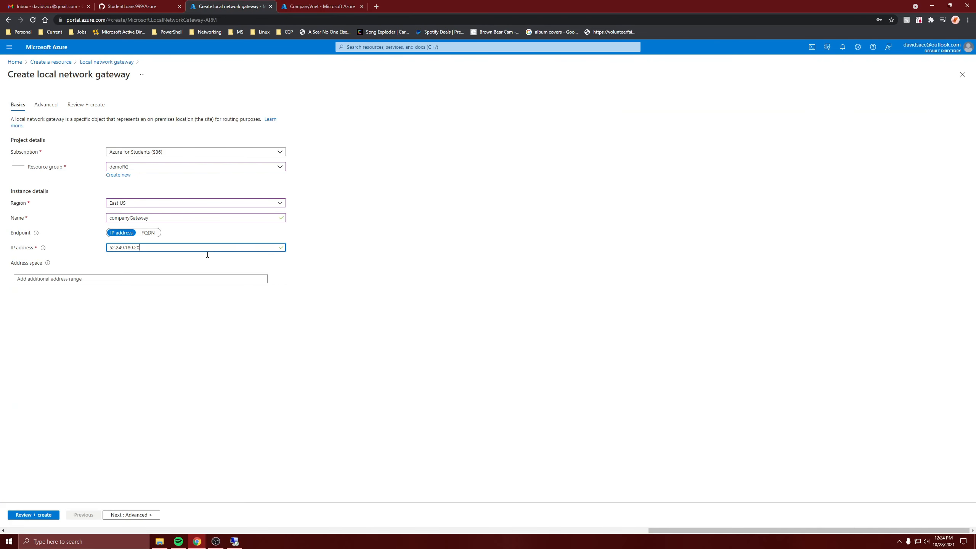
left_click(185, 278)
key("ctrl+v")
Step: Review and create the companyGateway local network gateway
left_click(382, 368)
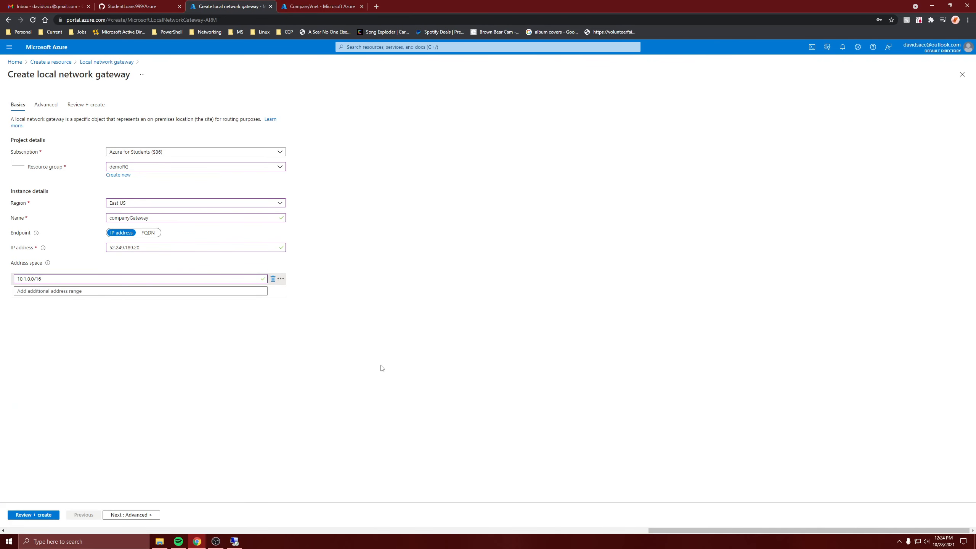
left_click(34, 515)
left_click(24, 514)
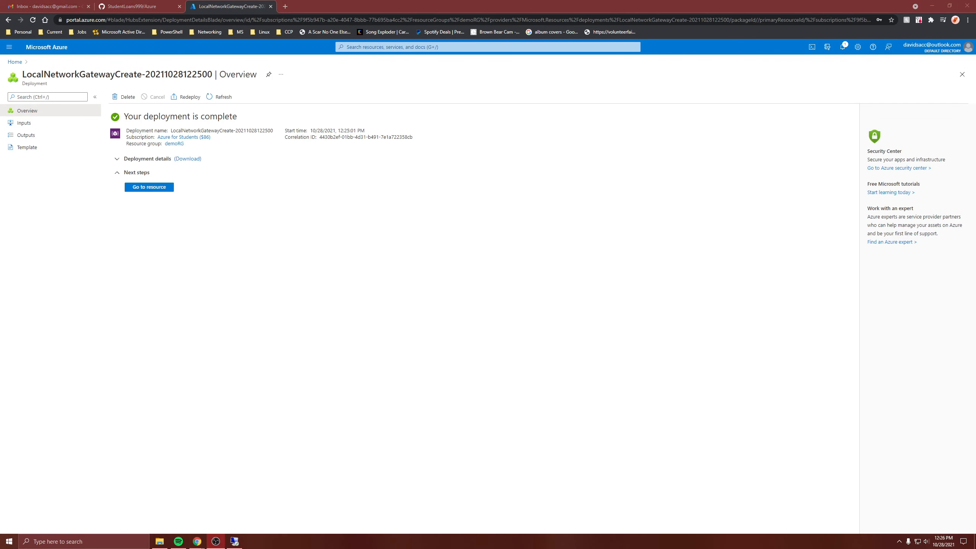
Step: Open the new gateway resource, then return home and open VnetGateway
left_click(150, 188)
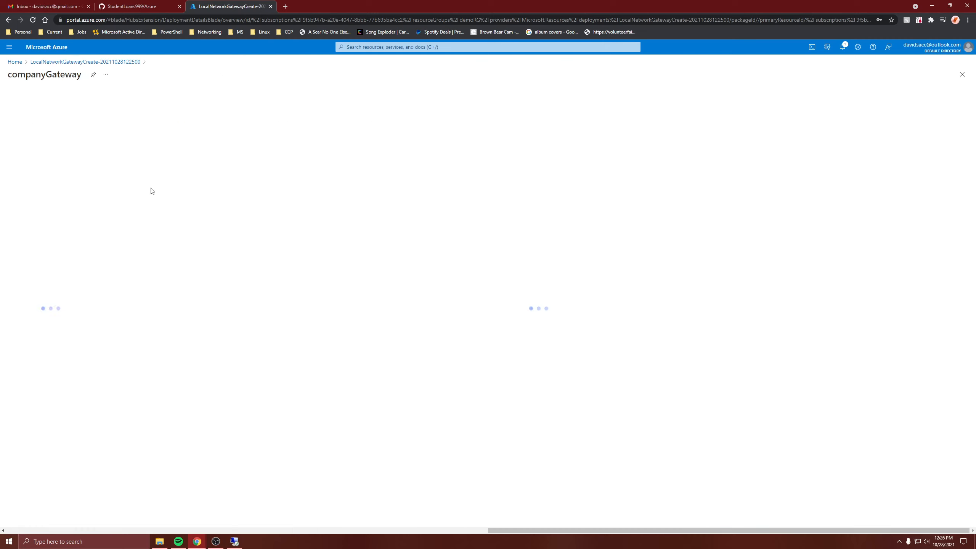
left_click(14, 62)
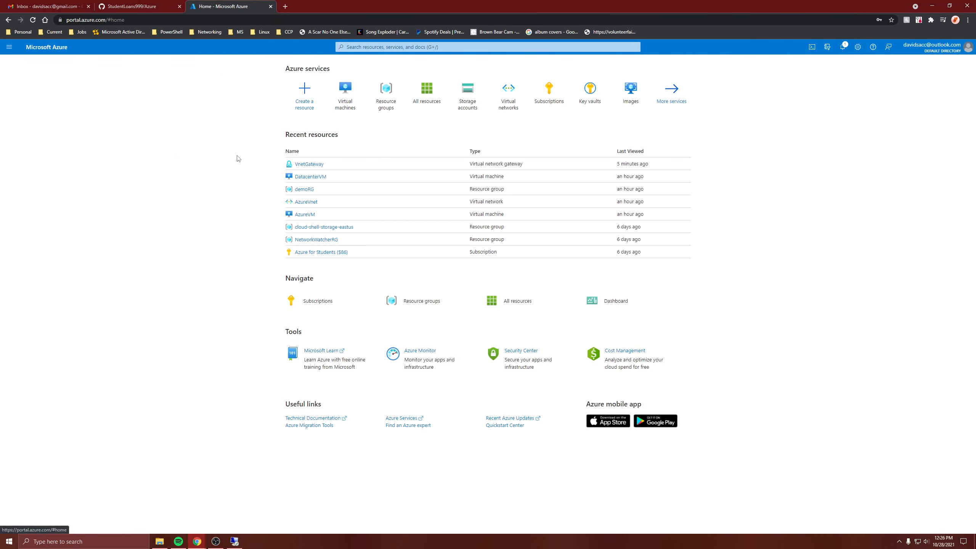
left_click(314, 165)
left_click(46, 211)
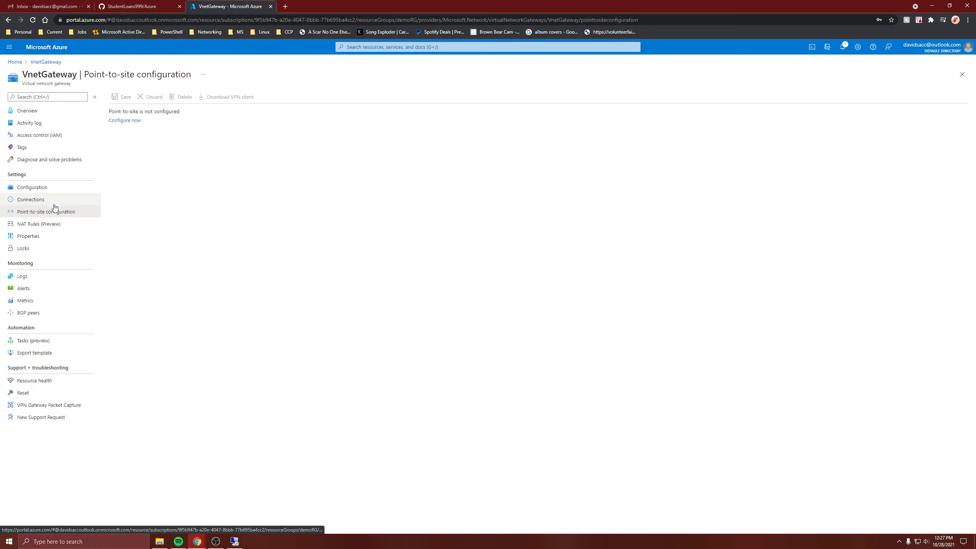
left_click(118, 121)
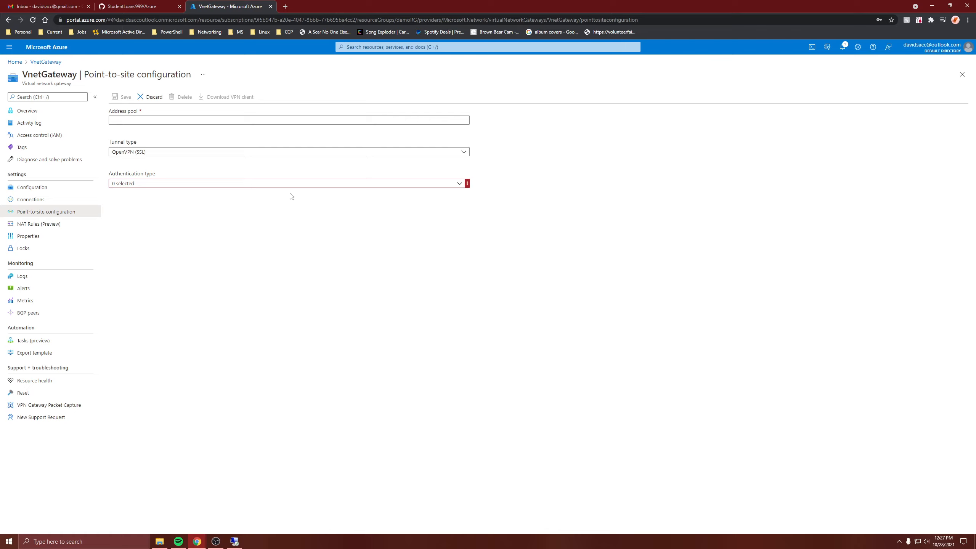
left_click(211, 184)
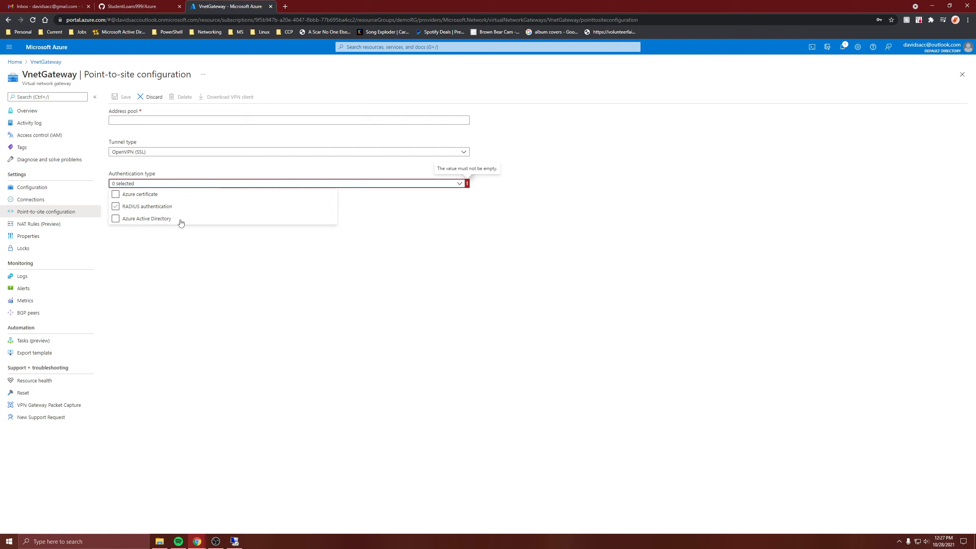
left_click(139, 194)
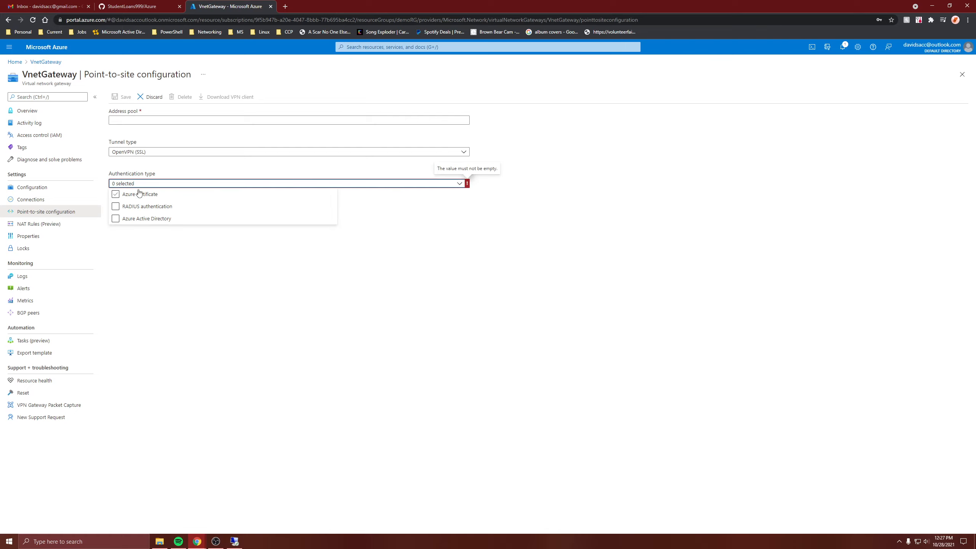
left_click(155, 244)
left_click(142, 152)
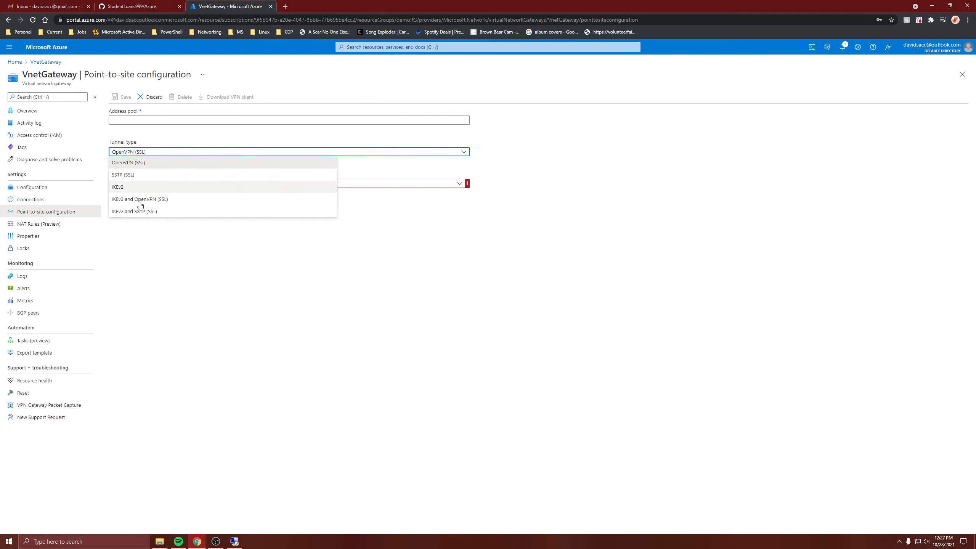
left_click(143, 231)
left_click(55, 113)
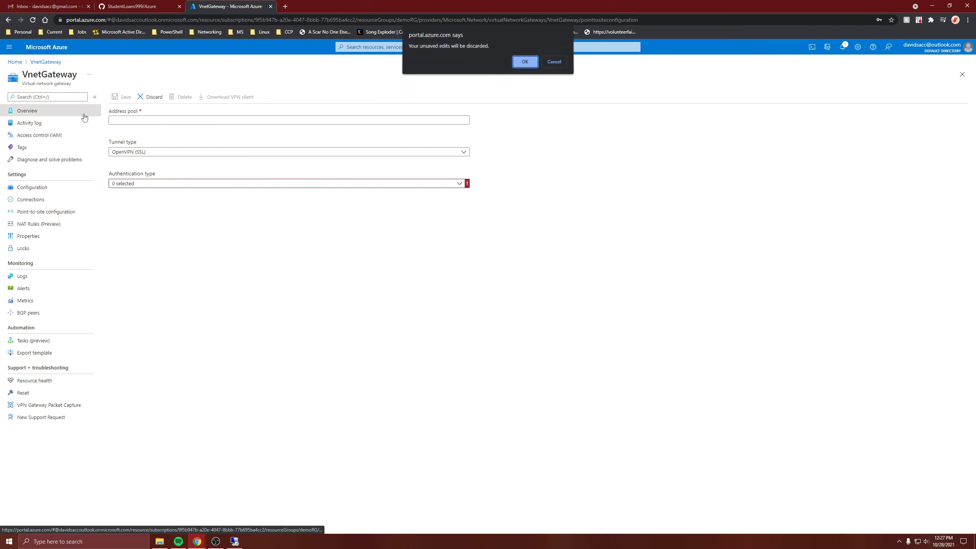
left_click(525, 62)
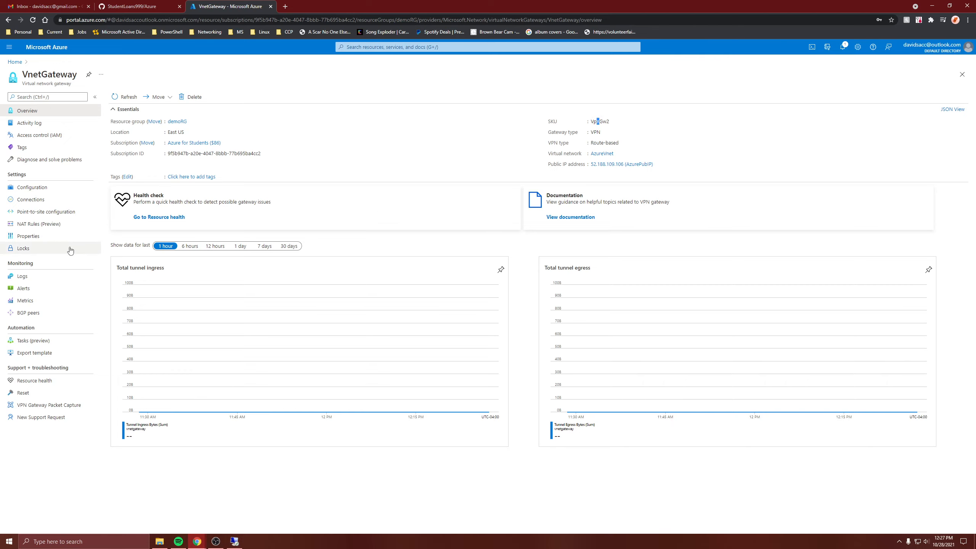
Step: Add a new connection on VnetGateway named S2SConnection with connection type Site-to-site (IPsec)
left_click(43, 198)
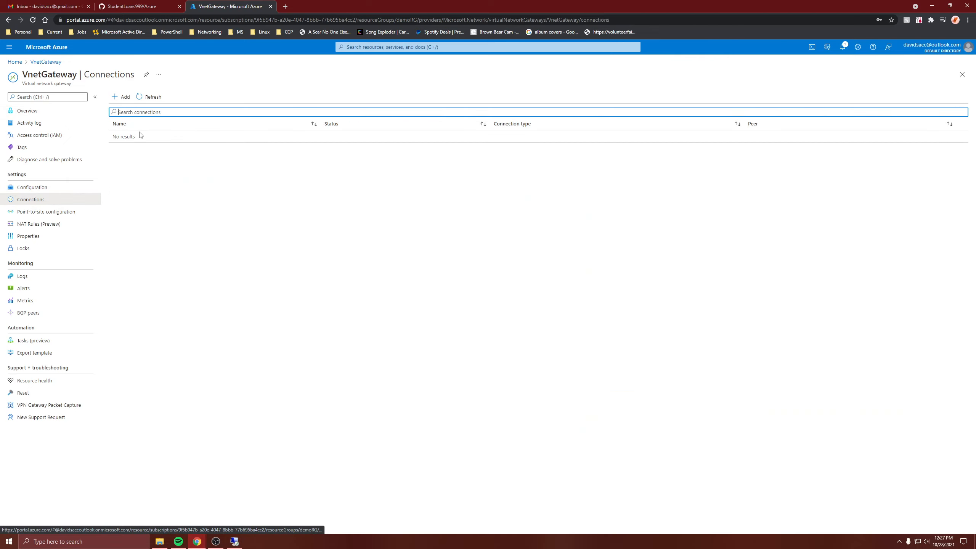
left_click(127, 98)
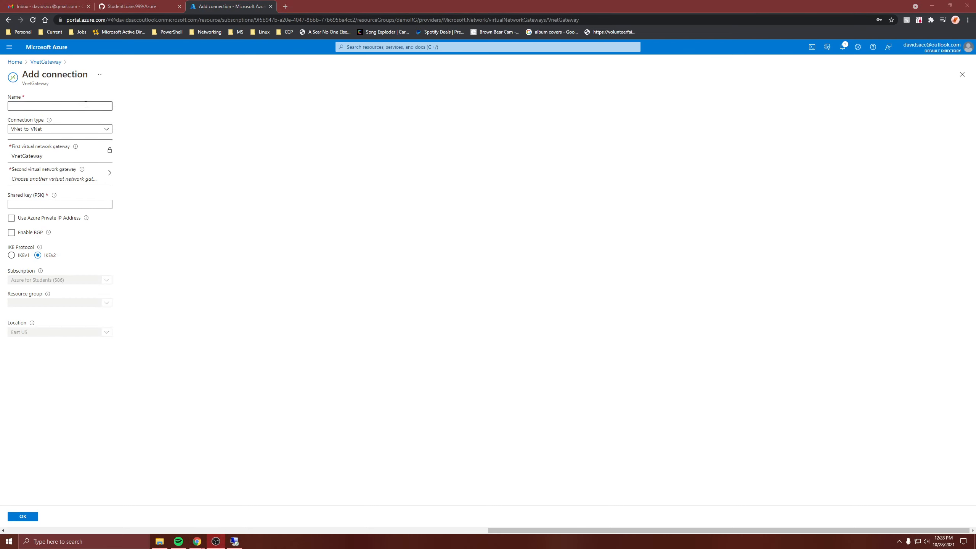
left_click(86, 105)
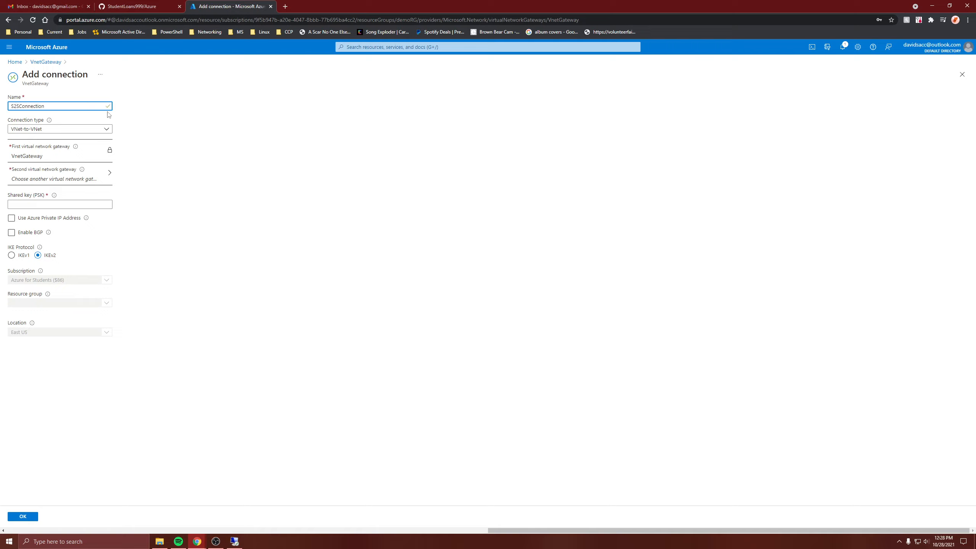
left_click(82, 129)
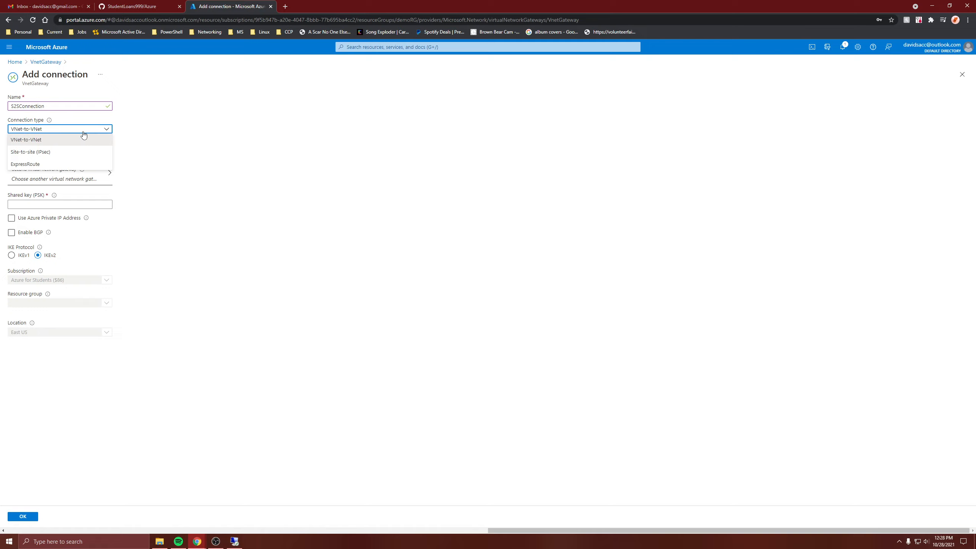
left_click(23, 153)
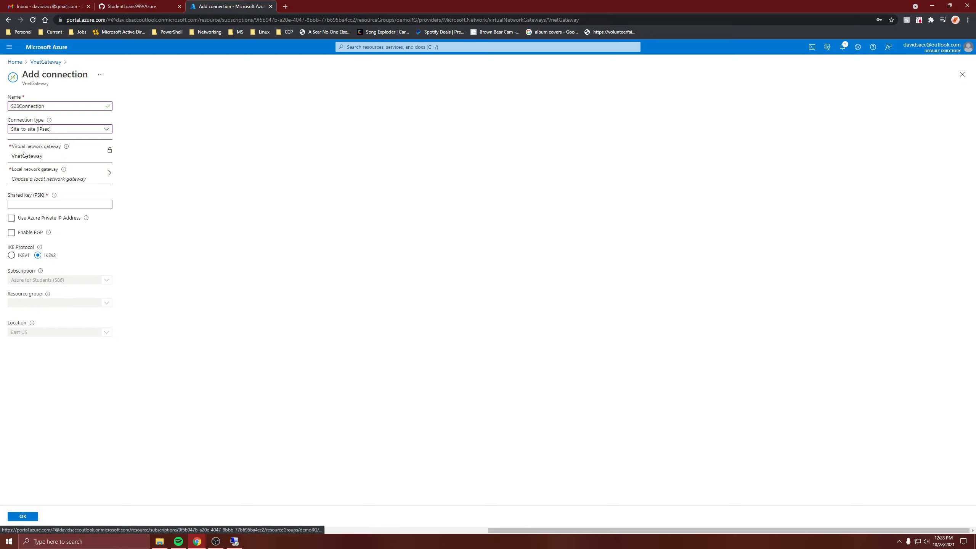
Step: Choose companyGateway as the local network gateway, enter the shared key (PSK), and create the connection
left_click(34, 182)
left_click(43, 130)
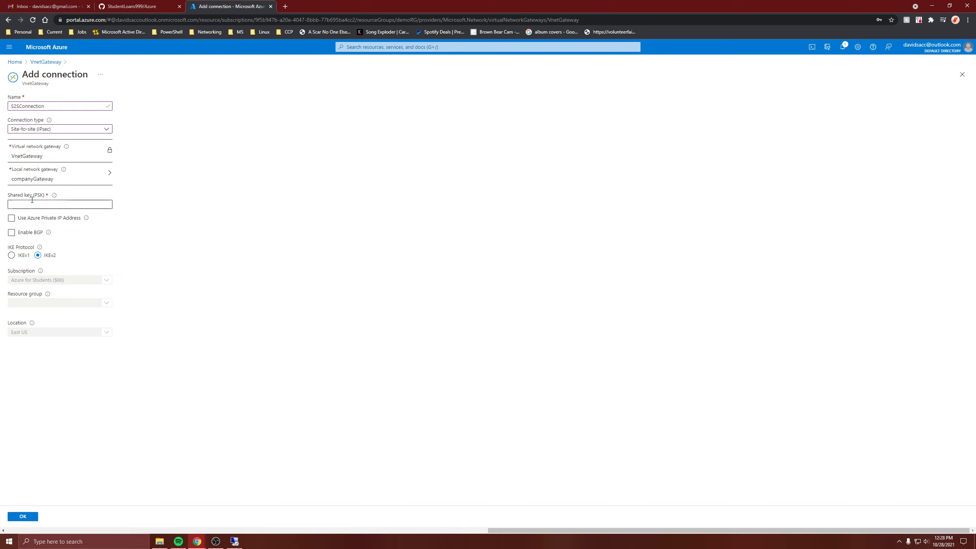
left_click(49, 218)
left_click(87, 207)
left_click(11, 217)
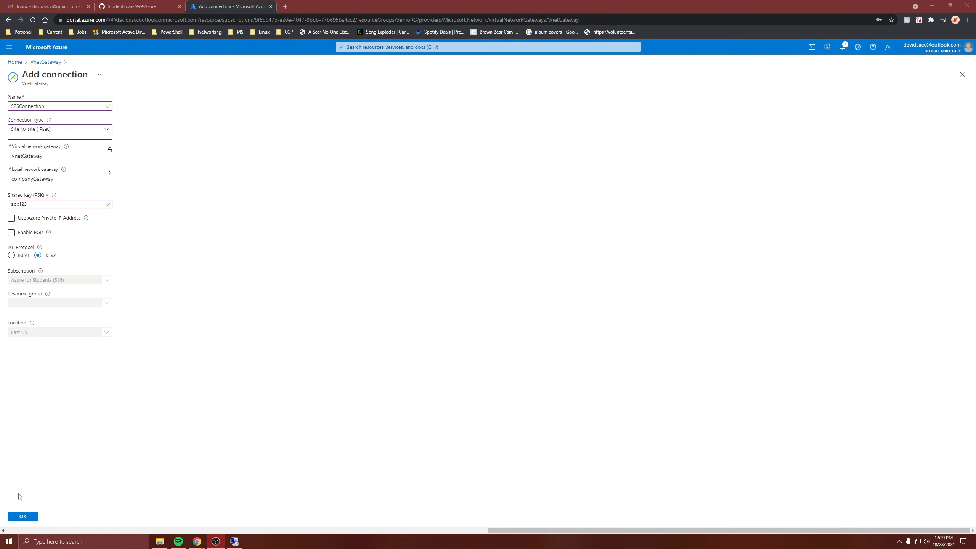
left_click(23, 516)
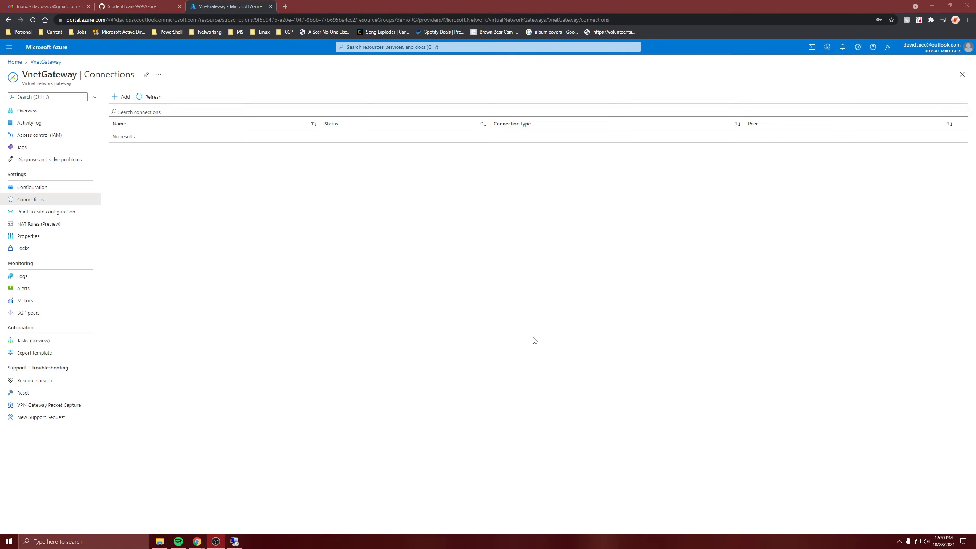
Step: Switch to DatacenterVM's Routing and Remote Access console and start a new demand-dial interface under Network Interfaces
mouse_move(235, 543)
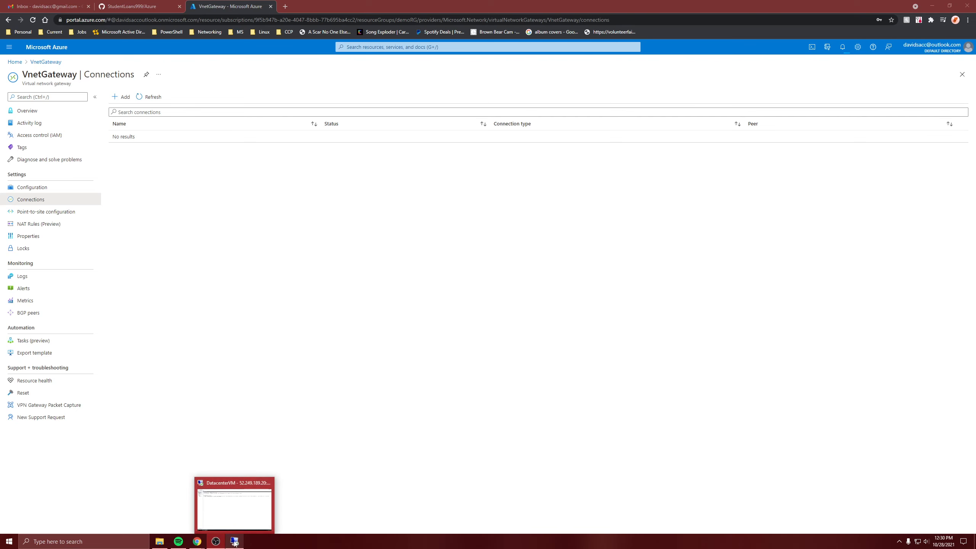
left_click(235, 491)
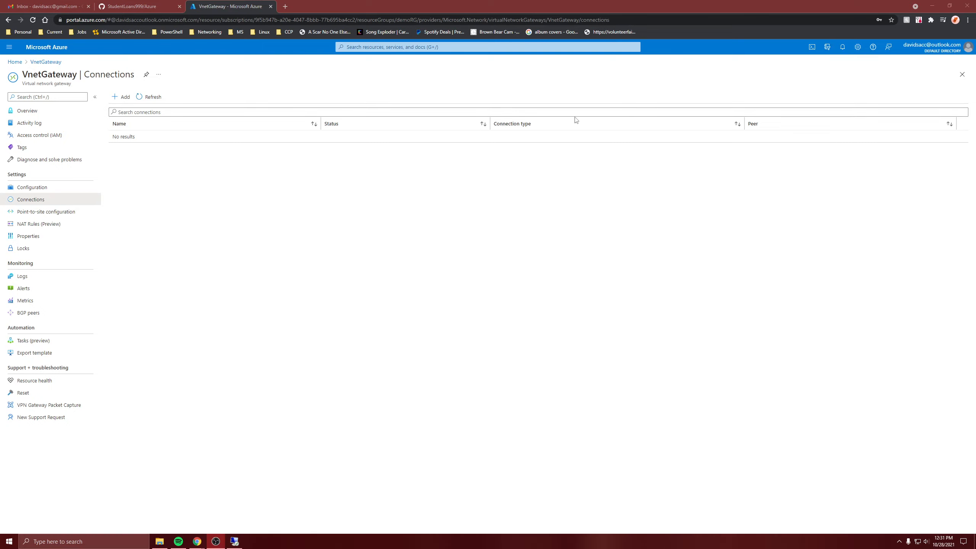
left_click(242, 541)
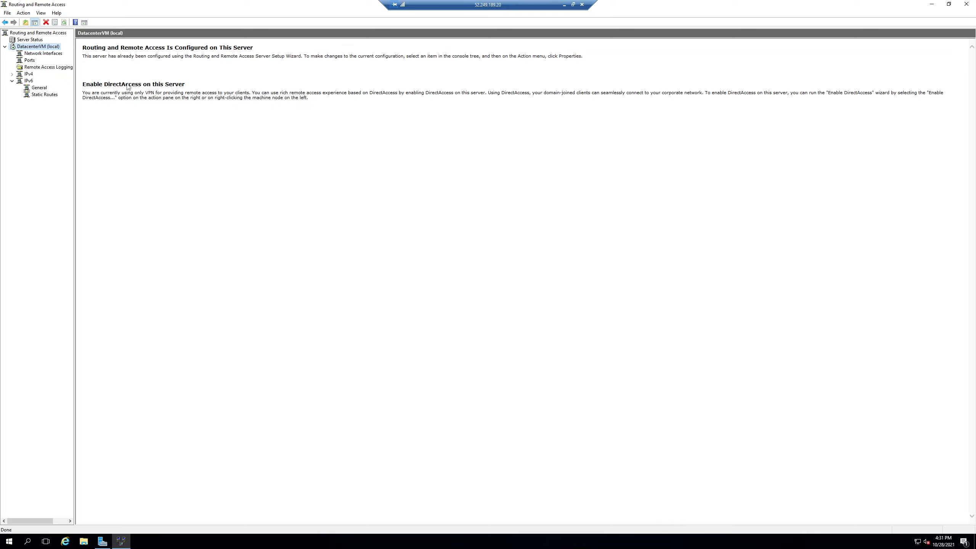
left_click(31, 53)
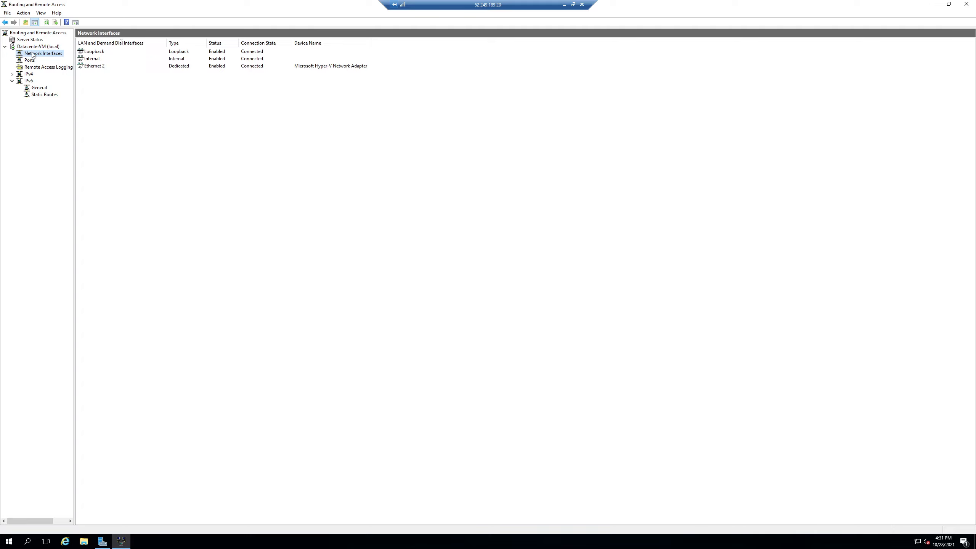
right_click(37, 53)
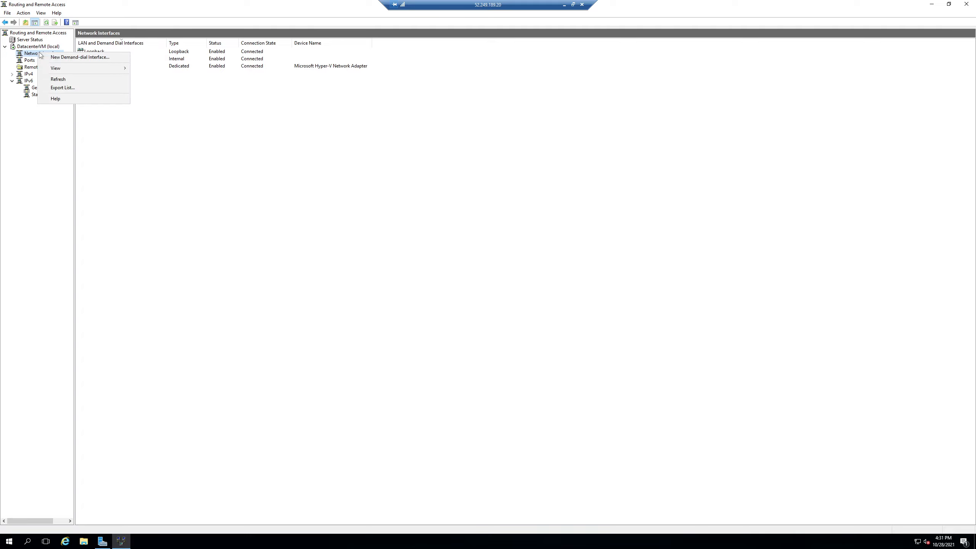
left_click(81, 57)
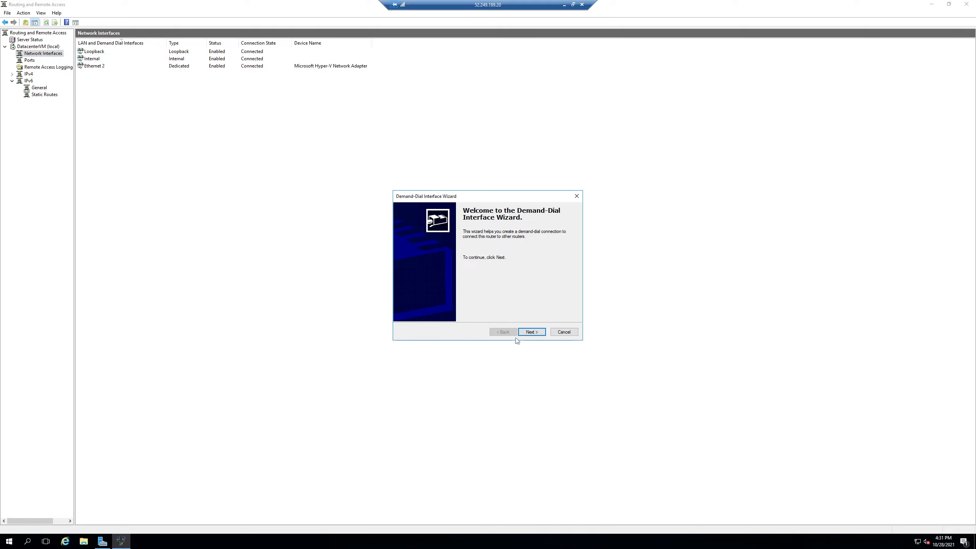
Step: Name the demand-dial interface Azure and continue with a VPN connection using IKEv2
left_click(530, 332)
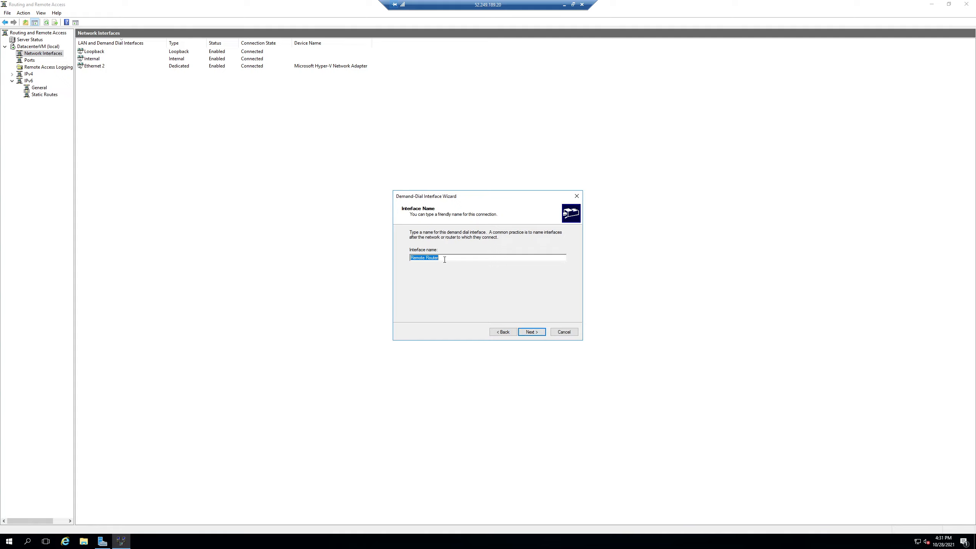
type("Azure")
left_click(526, 330)
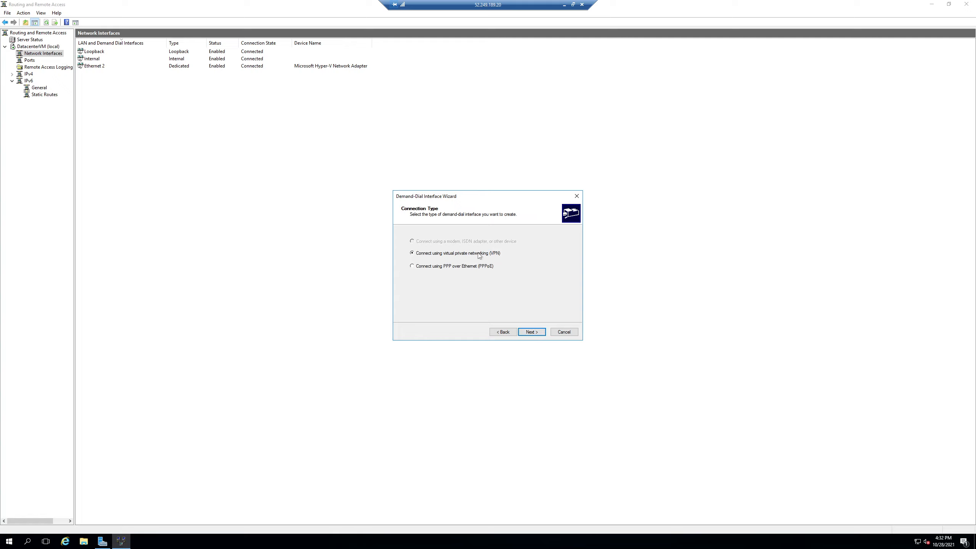
left_click(533, 330)
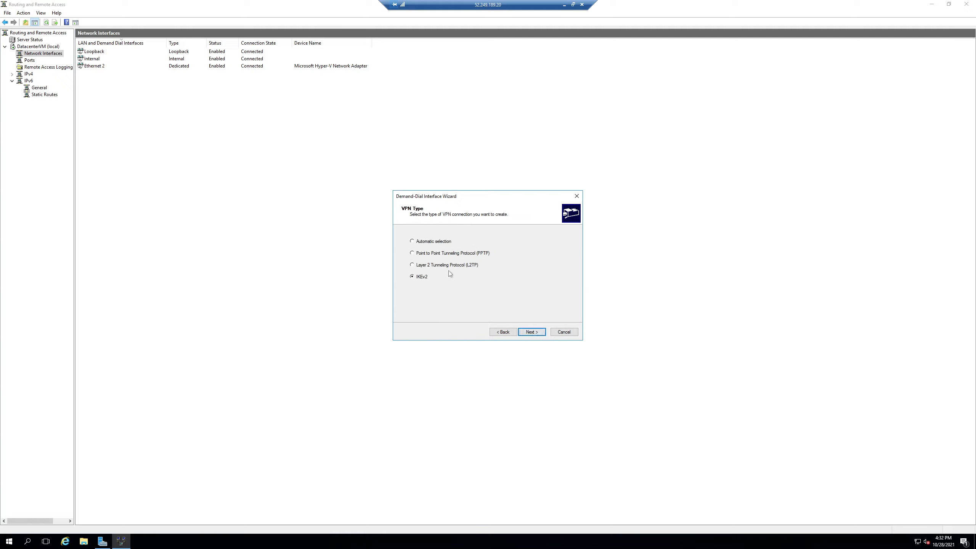
left_click(532, 332)
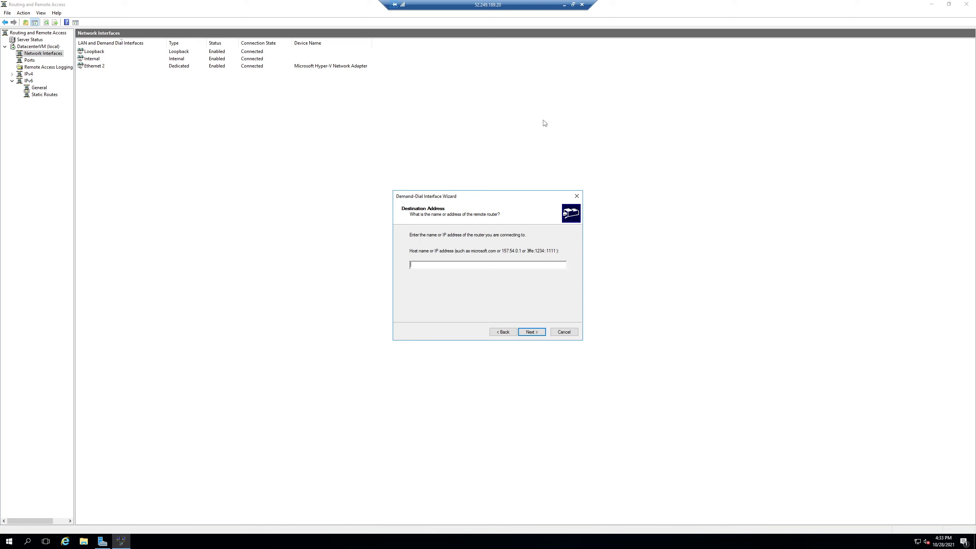
Step: Inspect S2SConnection's overview and properties, then return to VnetGateway's overview
left_click(564, 4)
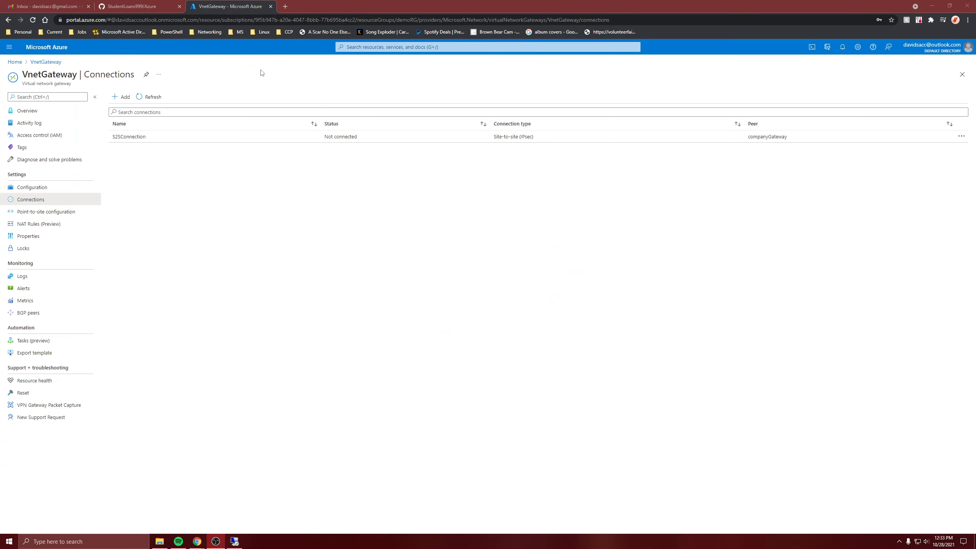
left_click(129, 137)
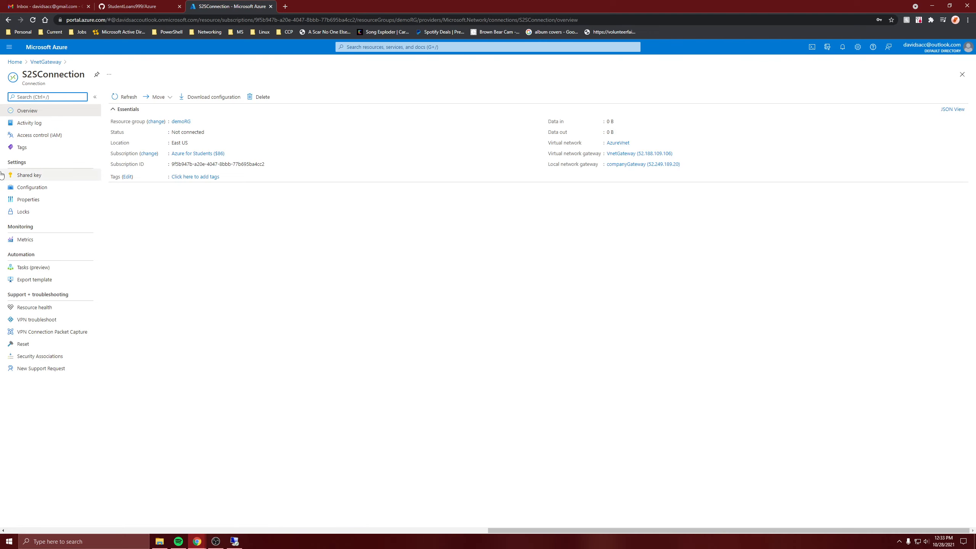
left_click(31, 202)
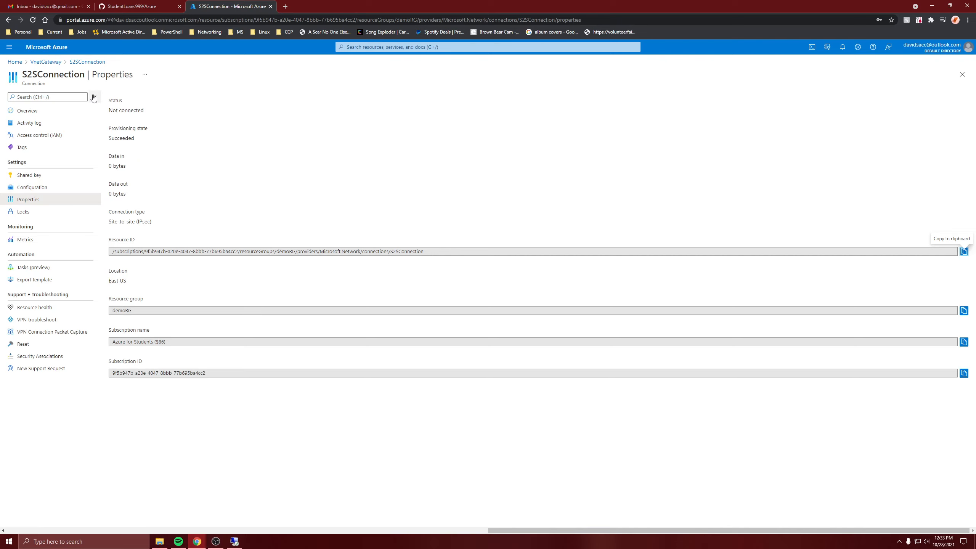
left_click(84, 62)
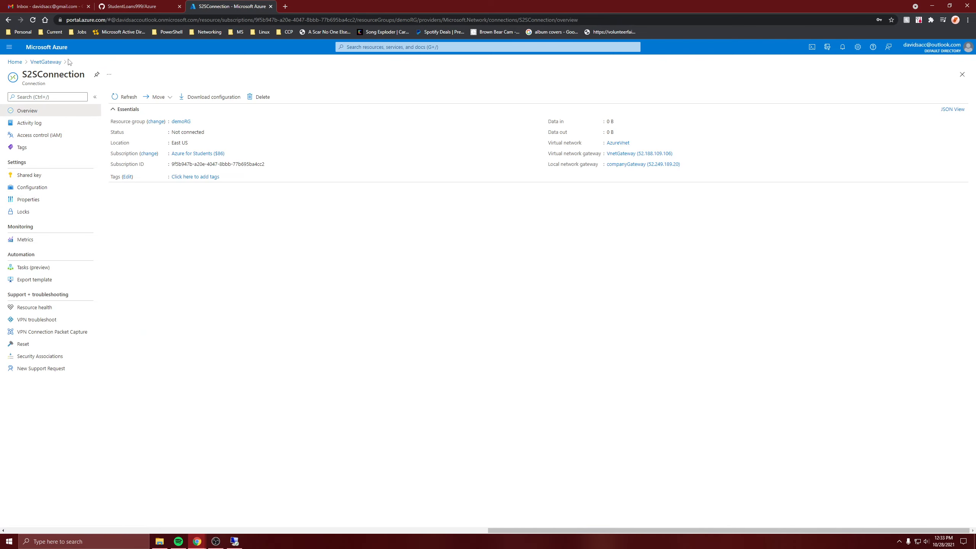
left_click(45, 61)
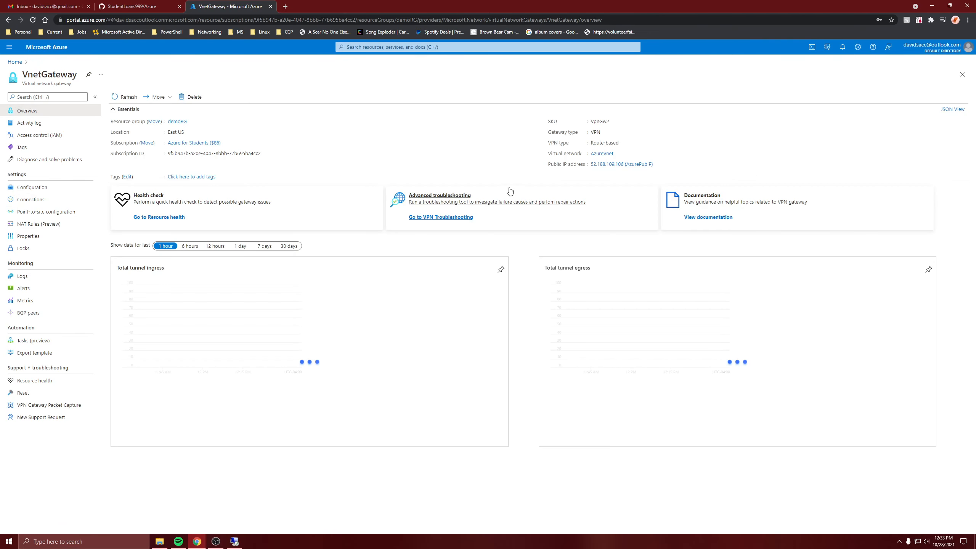
Step: Copy VnetGateway's public IP address and try pasting it into the wizard's destination address field
triple_click(613, 174)
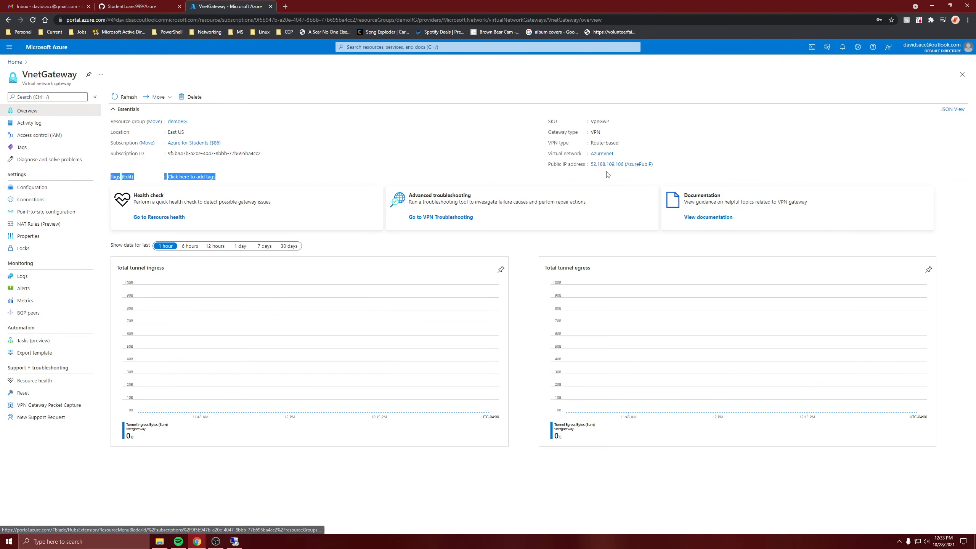
left_click(235, 541)
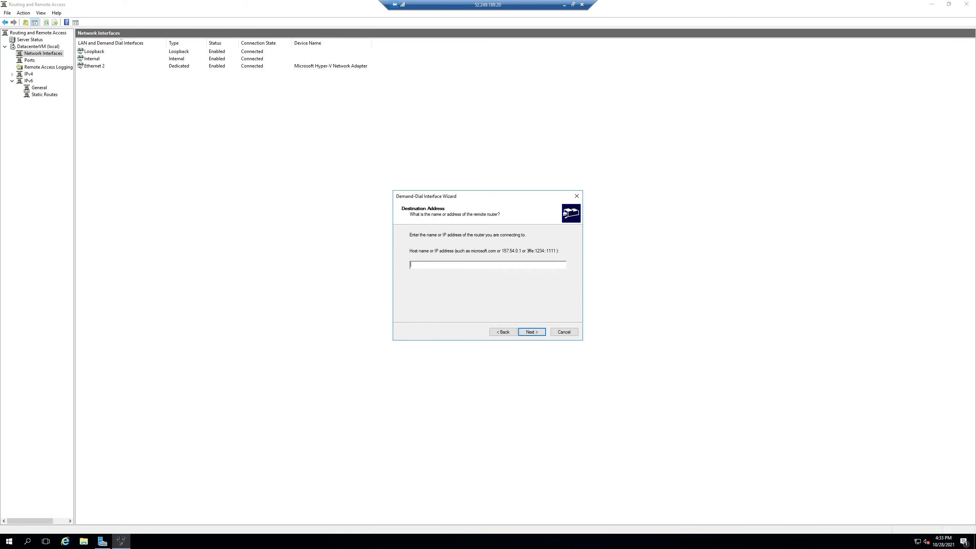
left_click(564, 5)
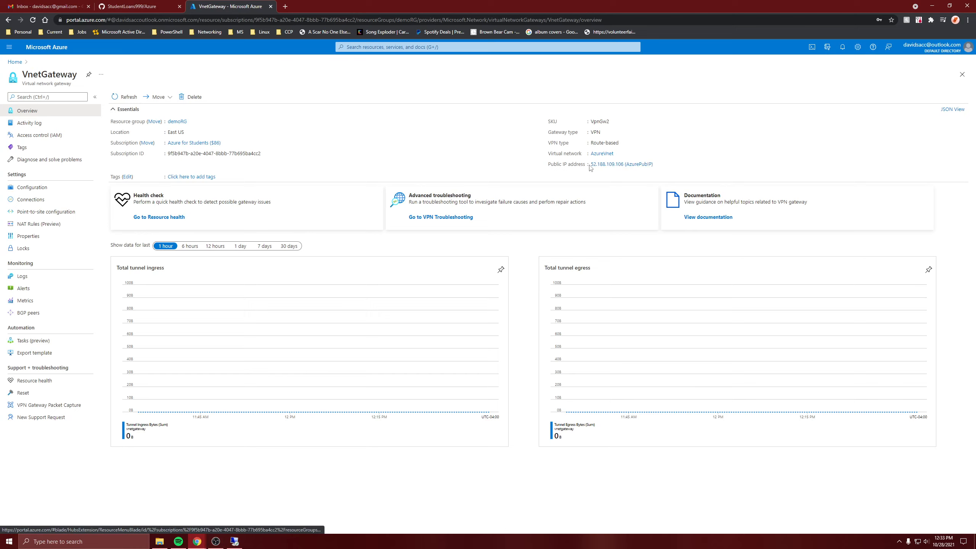
left_click_drag(591, 165, 623, 166)
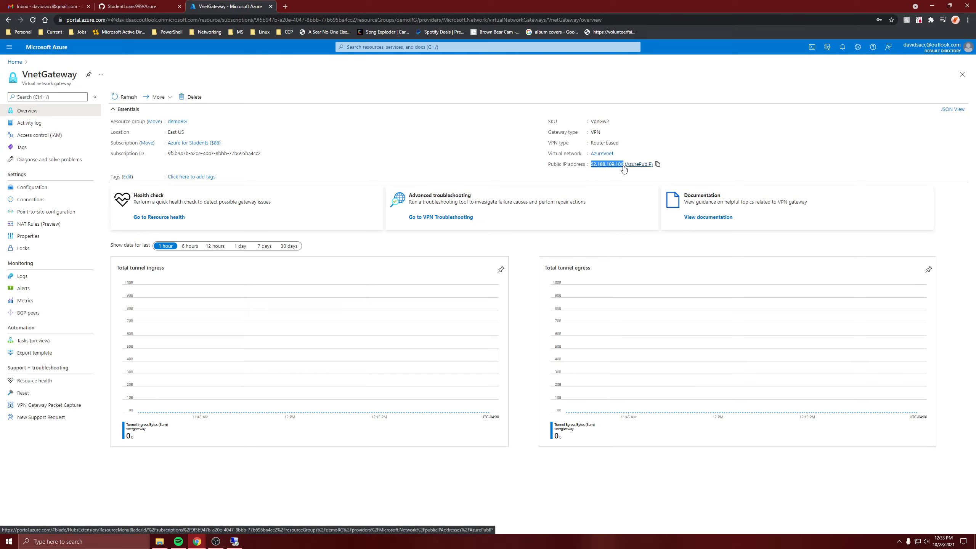
left_click(235, 540)
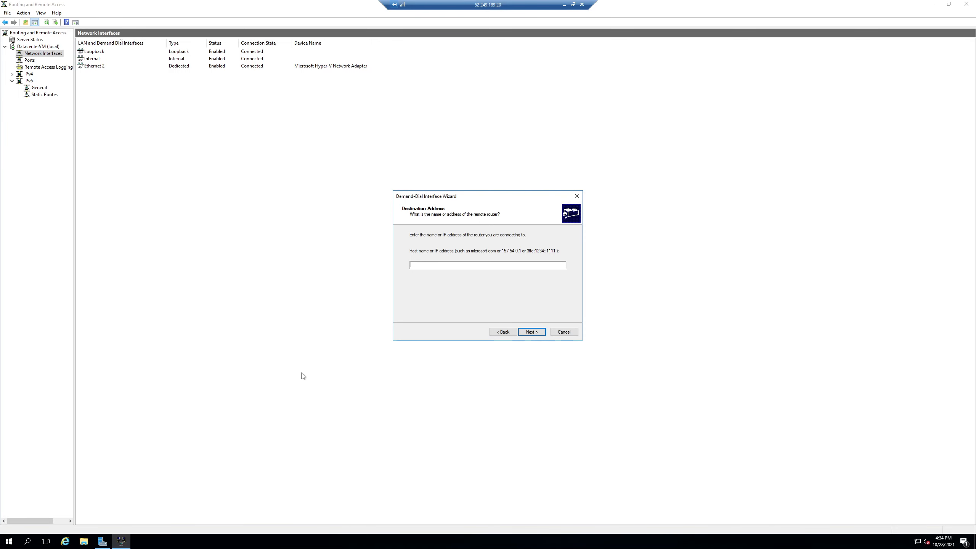
right_click(431, 266)
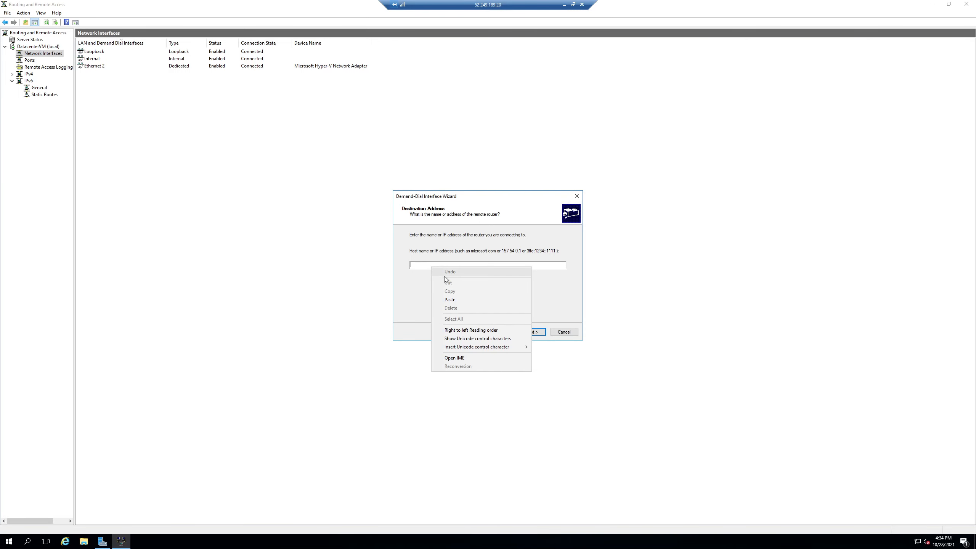
left_click(450, 298)
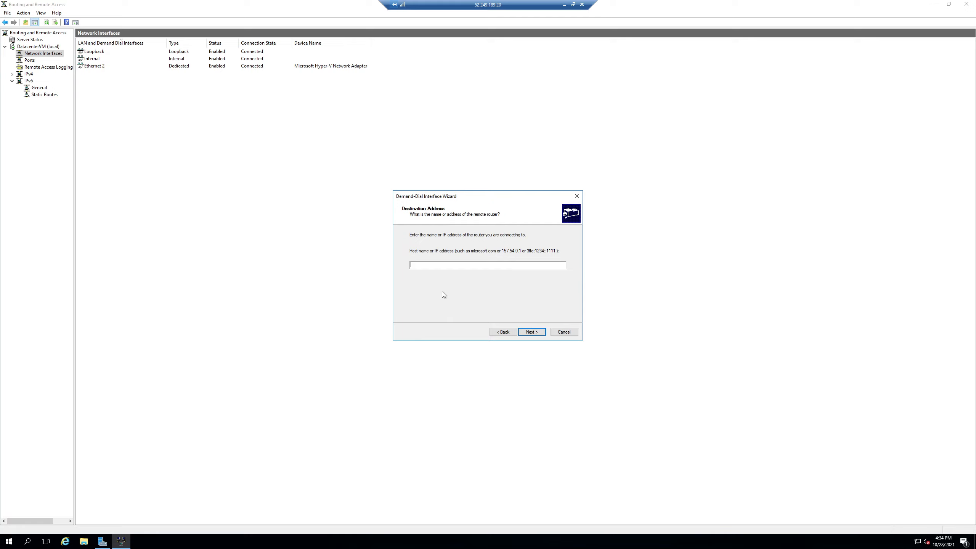
Step: Enter VnetGateway's public IP 52.188.109.106 as the remote router's destination address, checking it against the portal
key("alt+Tab")
key("alt+Tab")
left_click(563, 4)
left_click(603, 176)
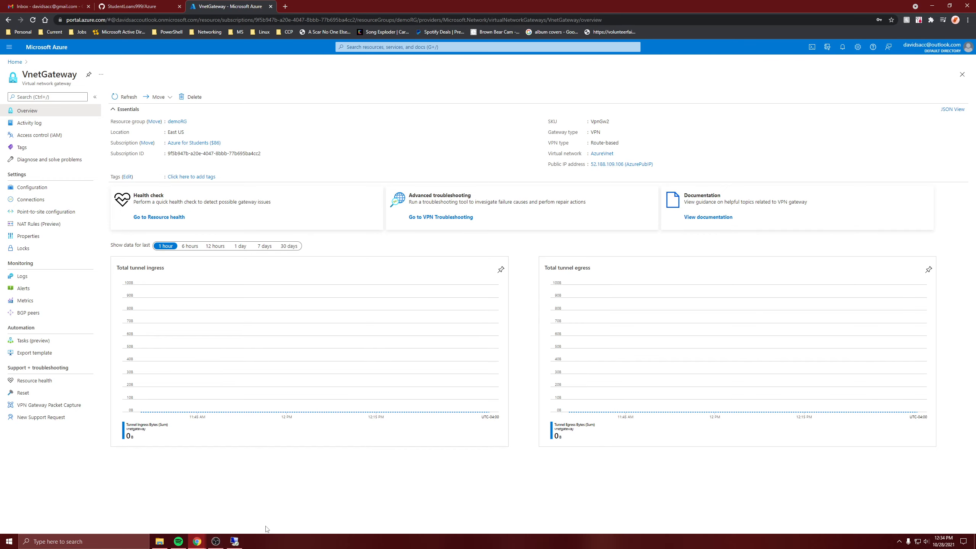
left_click(234, 540)
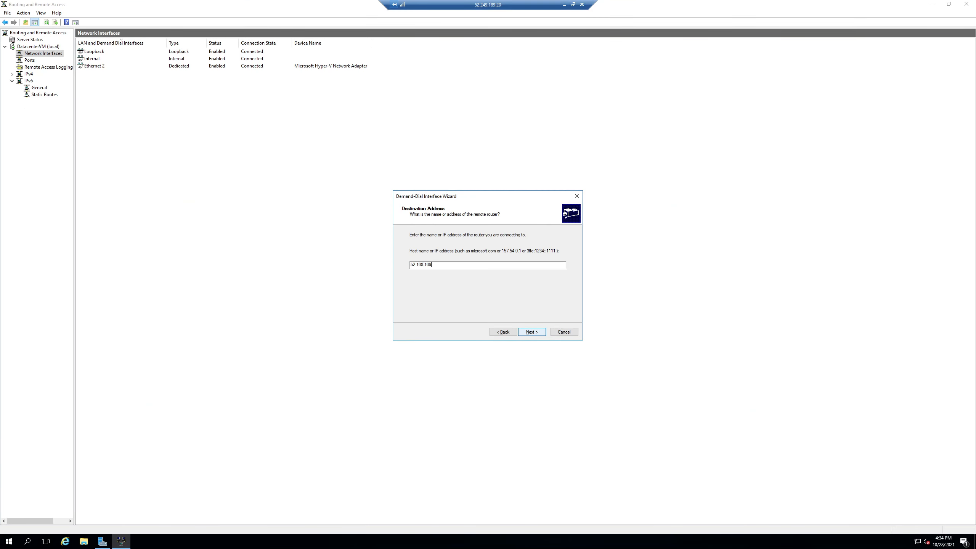
type("166")
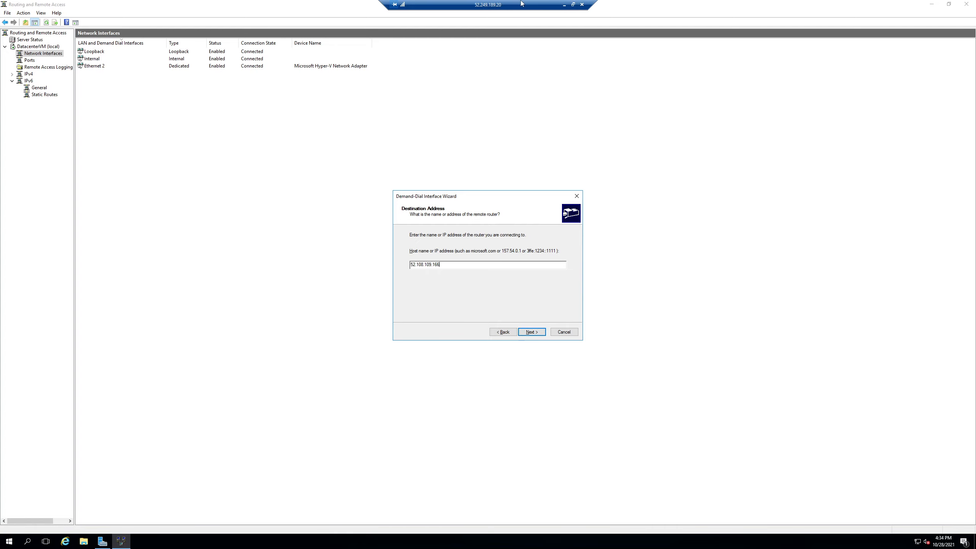
left_click(564, 4)
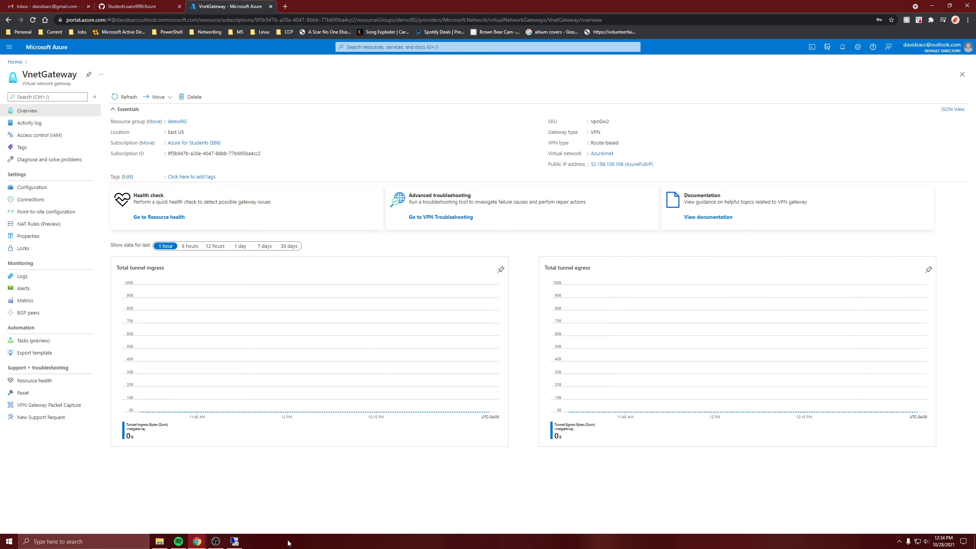
left_click(234, 541)
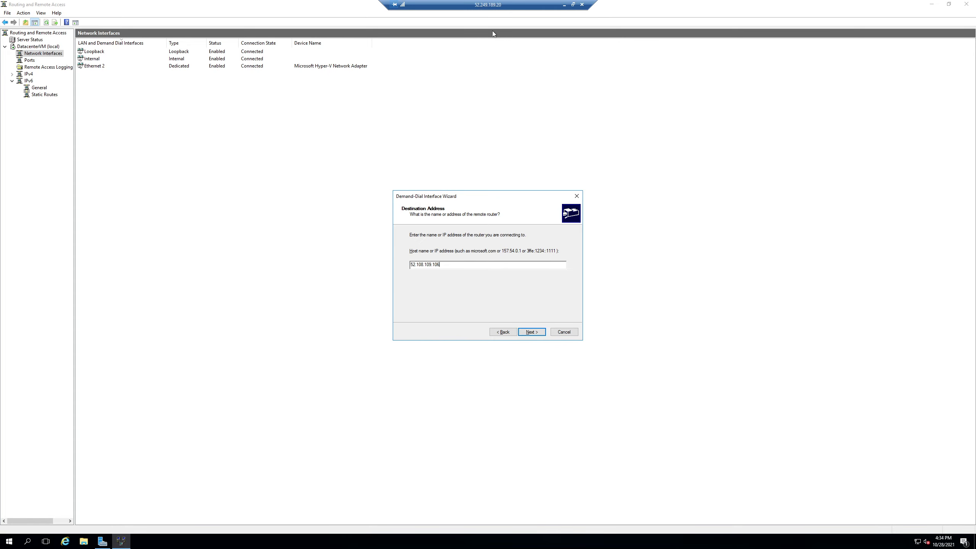
Step: Accept the destination address, keep IP packet routing enabled, and start adding a static route for the remote network
left_click(564, 4)
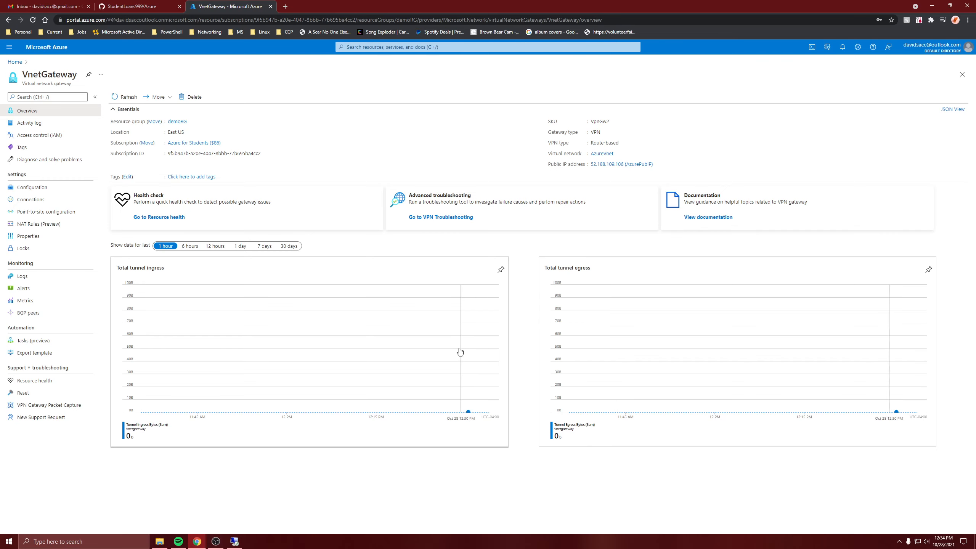
left_click(234, 539)
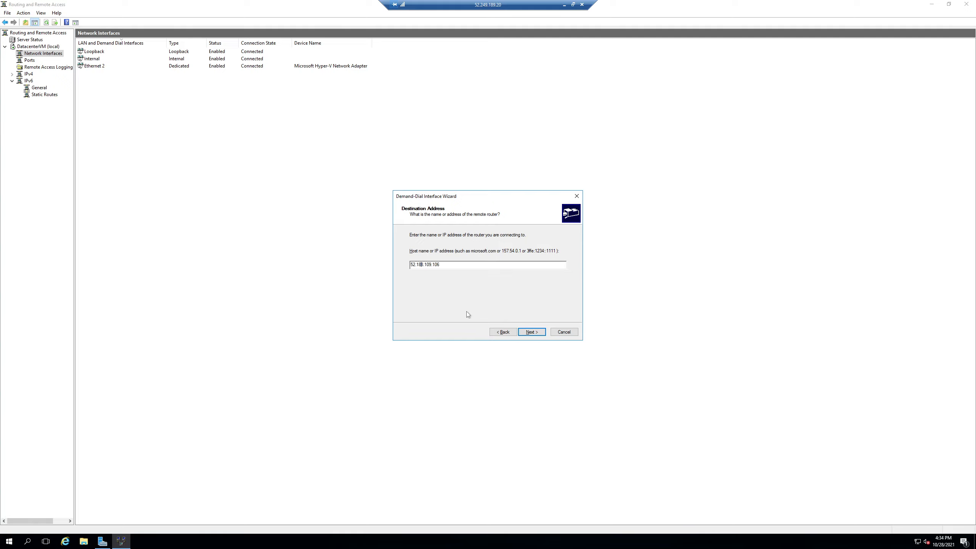
left_click(528, 331)
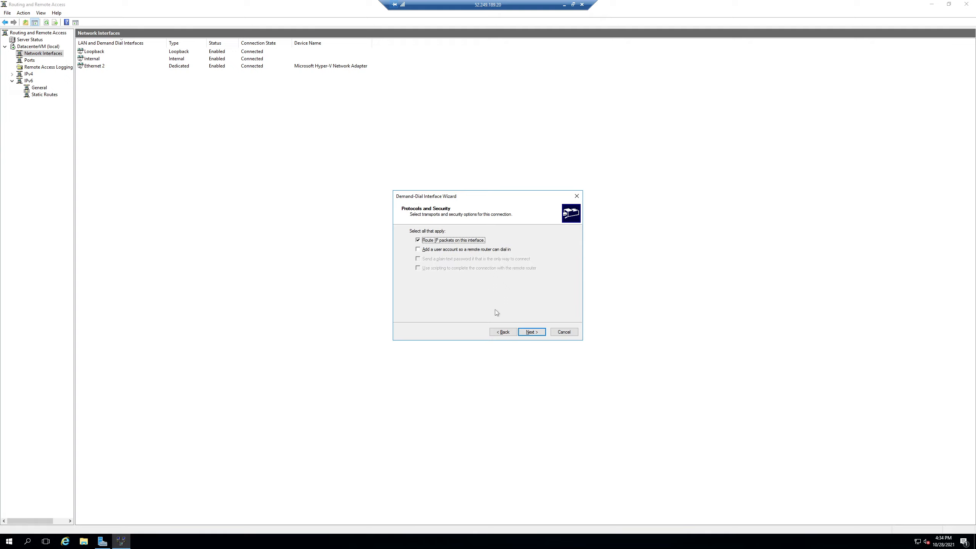
left_click(521, 332)
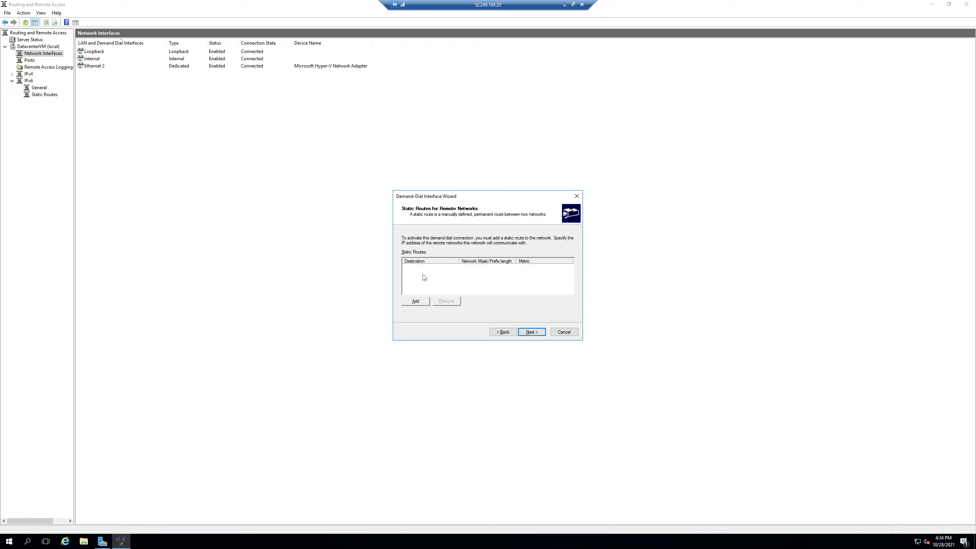
left_click(414, 302)
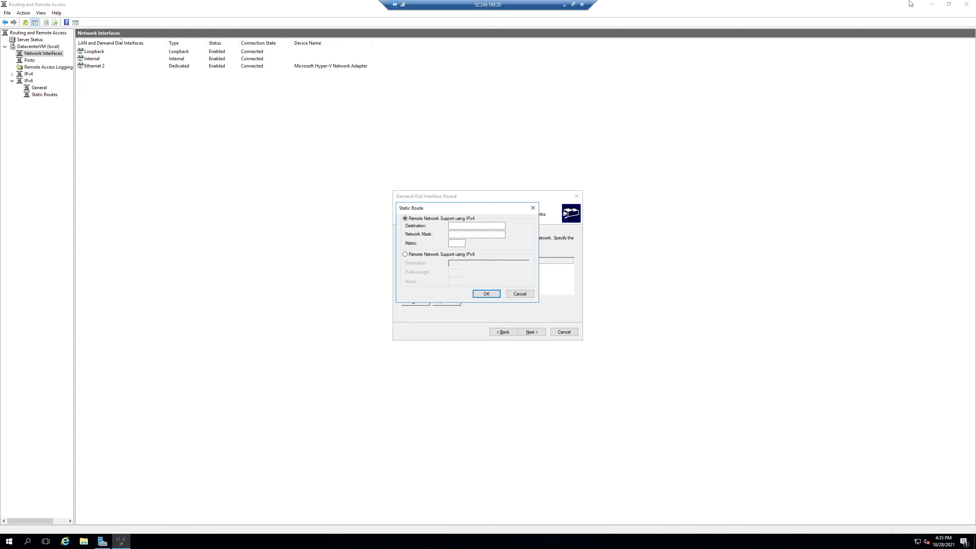
Step: Look up AzureVnet's address space in the Azure portal
left_click(926, 3)
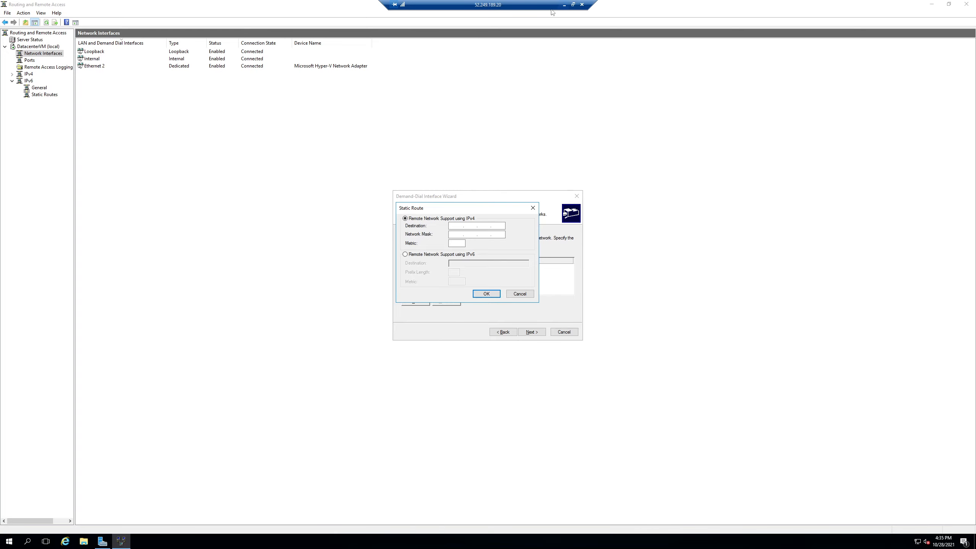
left_click(562, 6)
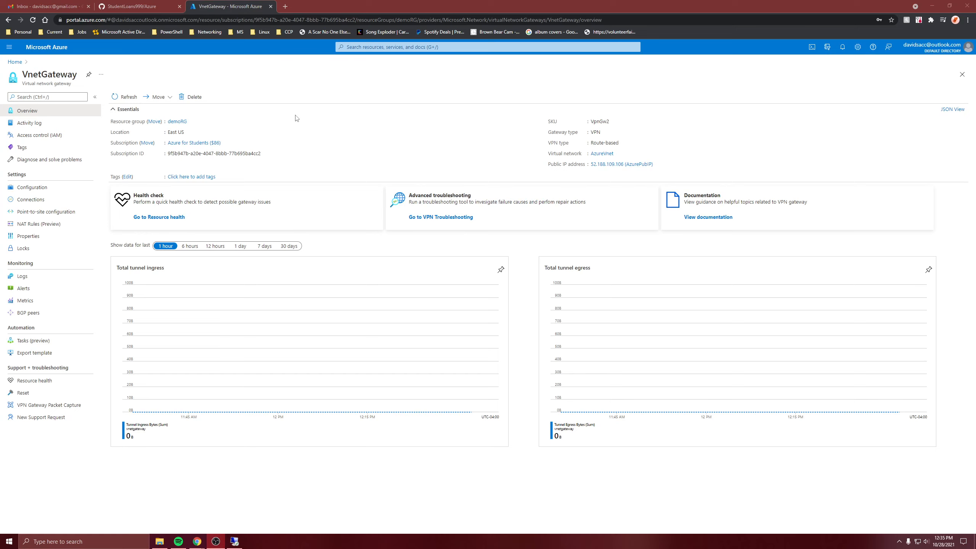
left_click(19, 61)
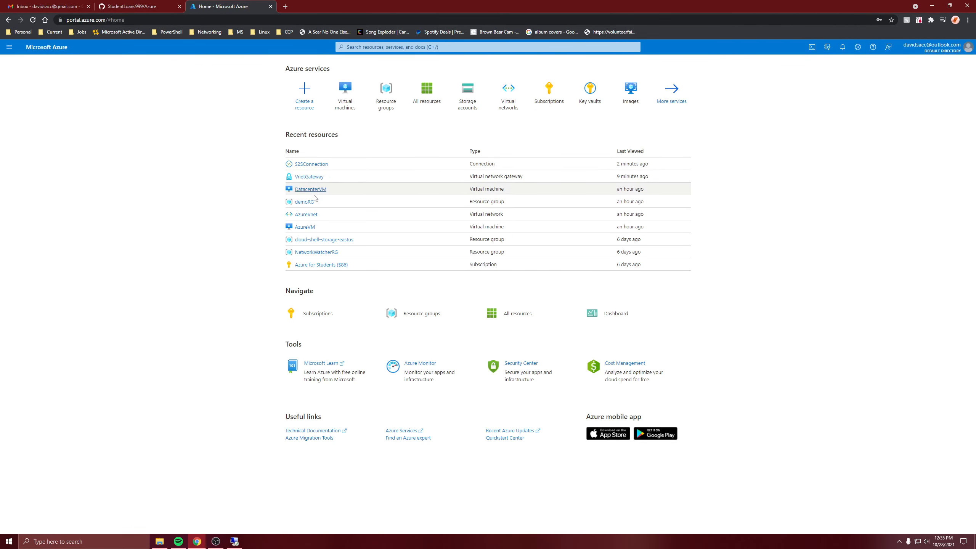
left_click(303, 227)
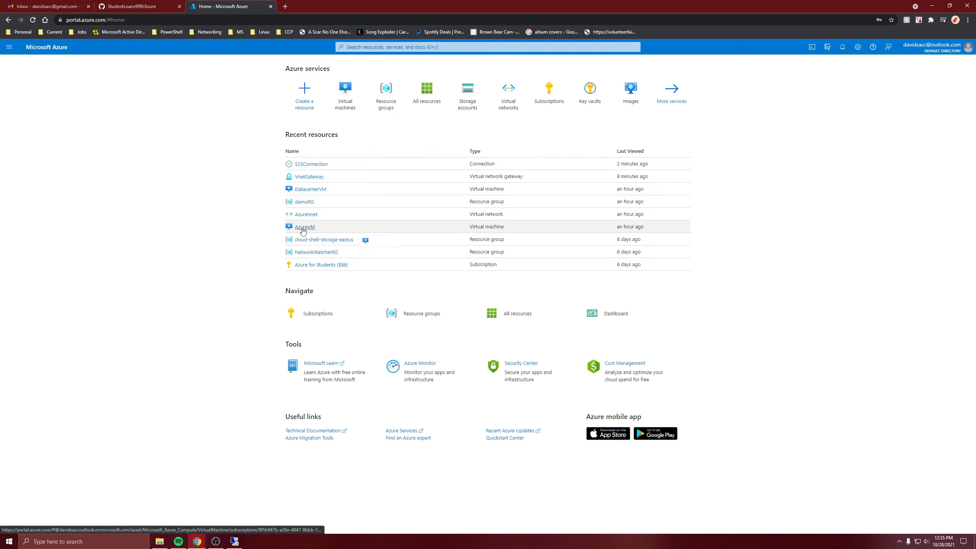
left_click(626, 153)
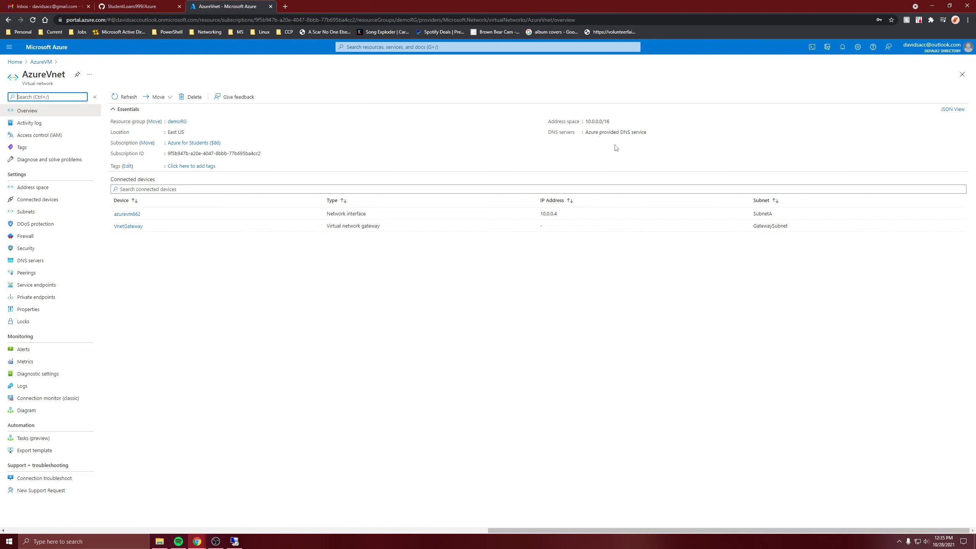
left_click(234, 541)
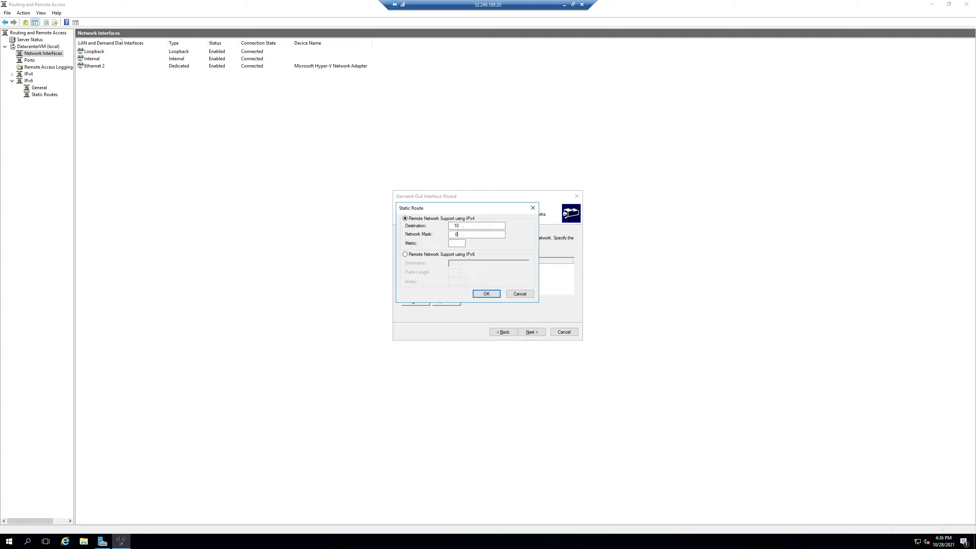
Step: Add a static route to destination 10.0.0.0 with network mask 255.255.0.0 and metric 10
key("BackSpace")
left_click(480, 225)
type(".0.0")
left_click(457, 233)
type("255.255")
left_click(498, 233)
type("0")
left_click(459, 243)
type("10")
left_click(486, 294)
Step: Continue past the dial-out credentials without entering any and finish the demand-dial interface wizard
left_click(532, 332)
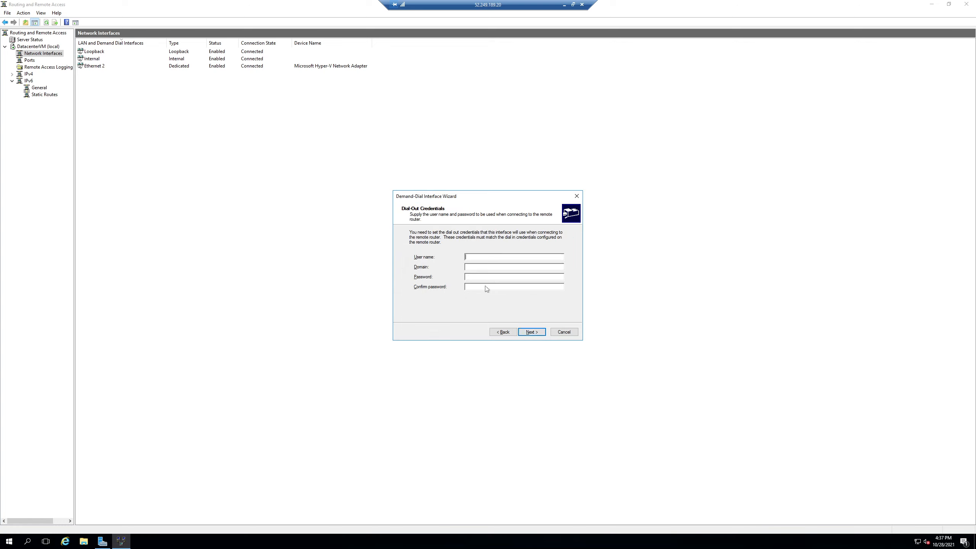
left_click(529, 331)
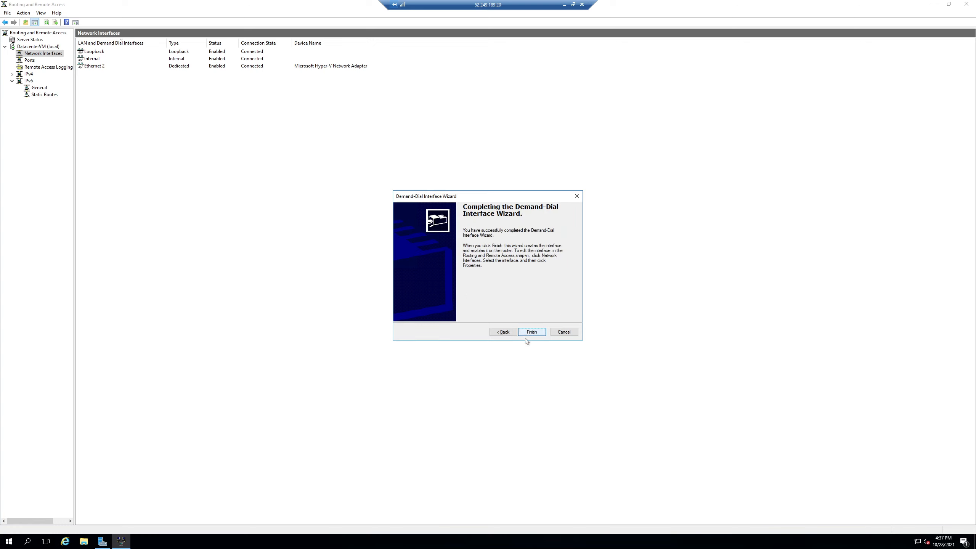
left_click(530, 332)
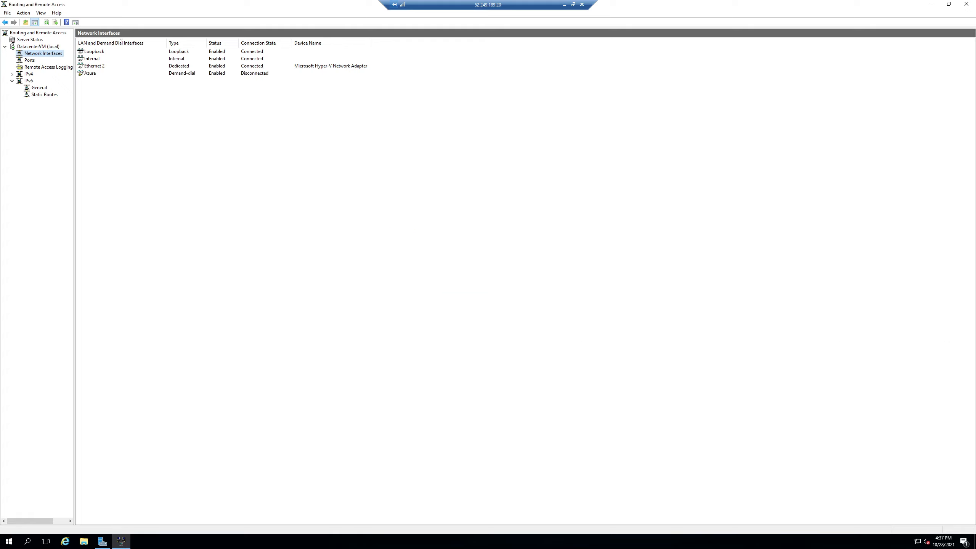
Step: Try to connect the Azure demand-dial interface
right_click(88, 73)
left_click(115, 89)
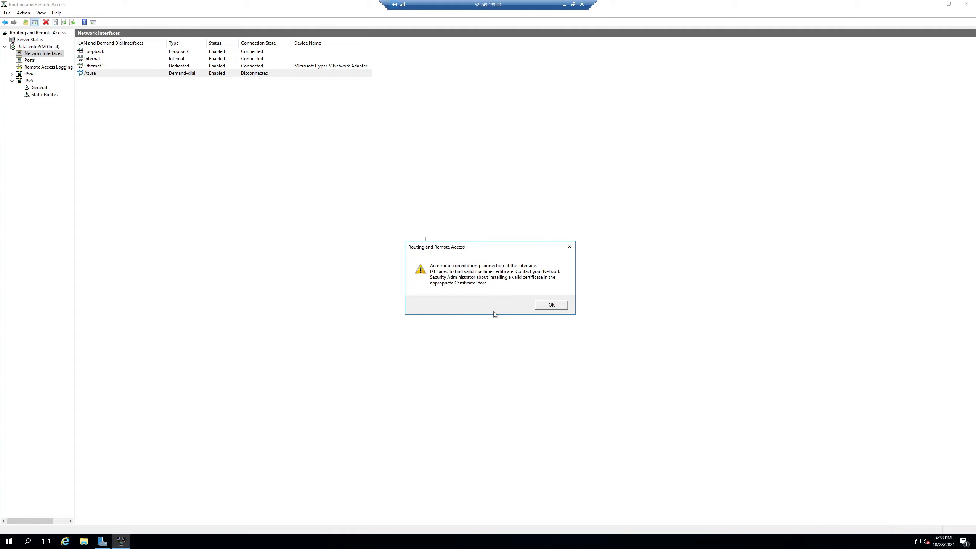
left_click(545, 306)
Step: Set the Azure interface's security to use a preshared key for authentication and enter the shared key
right_click(121, 76)
left_click(145, 186)
left_click(468, 197)
left_click(473, 310)
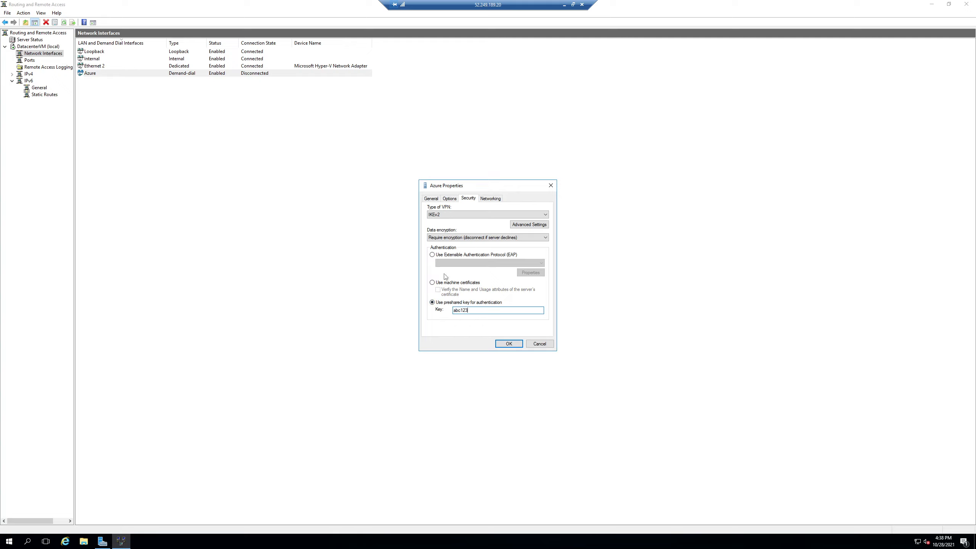
left_click(511, 347)
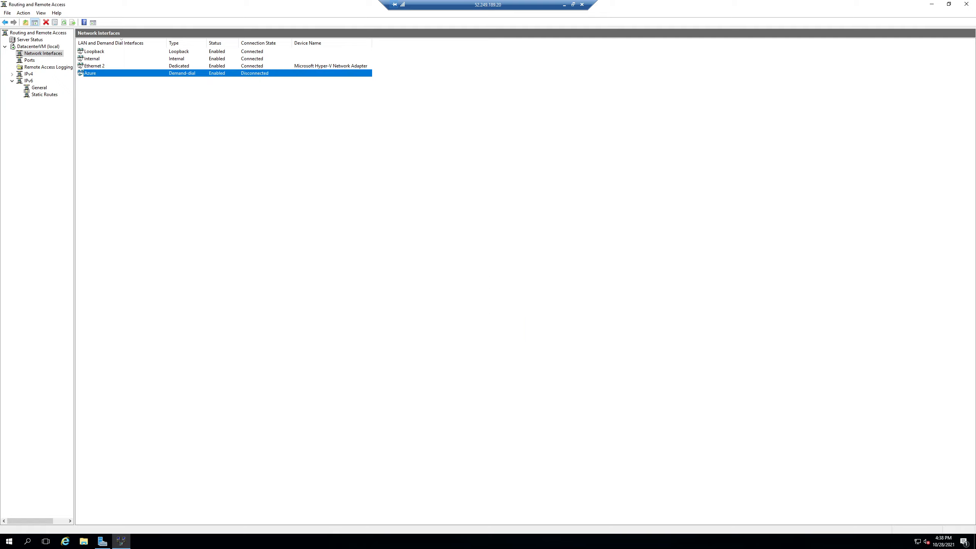
Step: Connect the Azure demand-dial interface
right_click(104, 76)
left_click(124, 93)
left_click(436, 384)
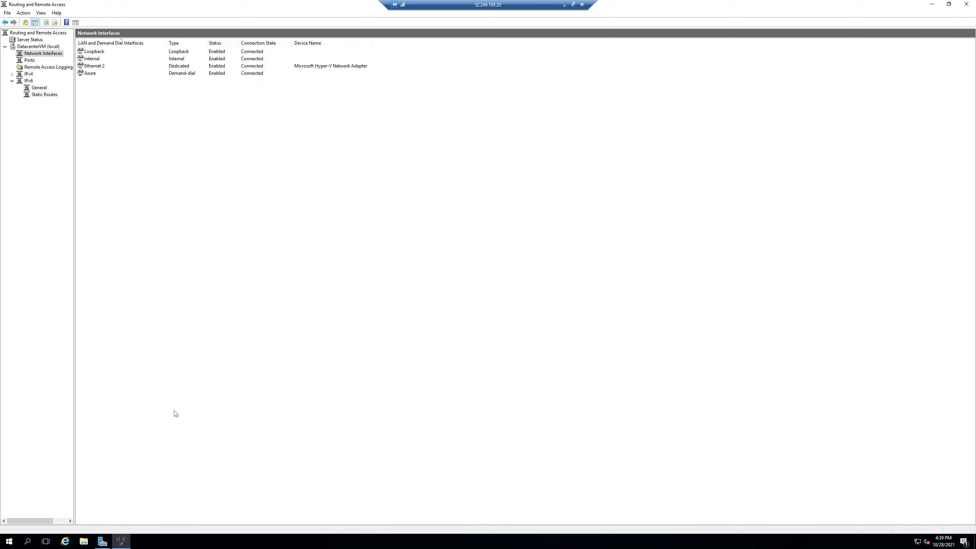
Step: Open AzureVM's overview in the portal and select its private IP address
left_click(563, 5)
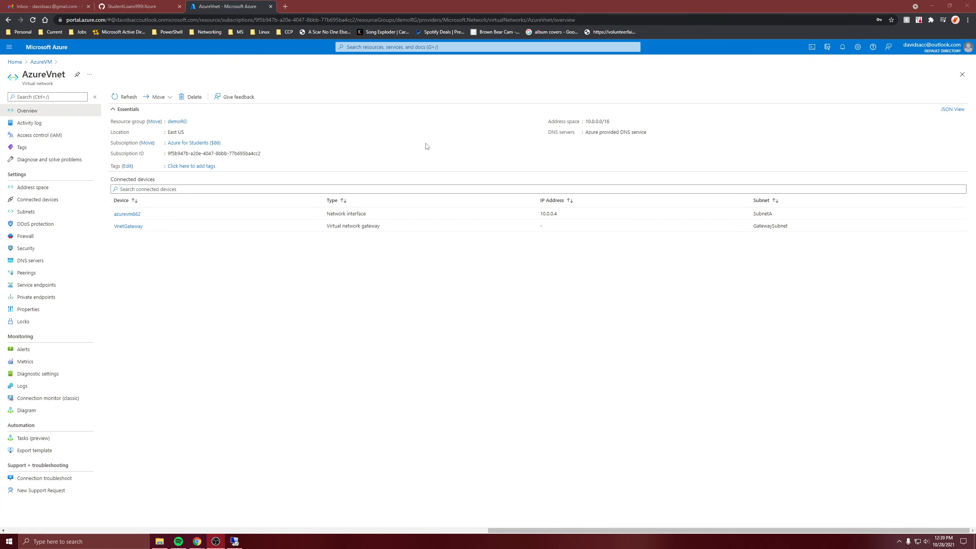
left_click(36, 62)
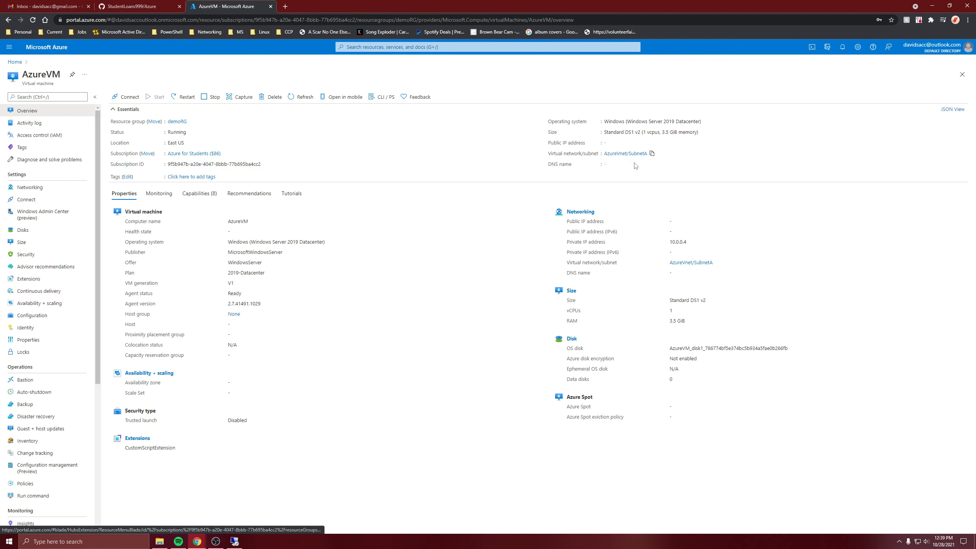
double_click(675, 241)
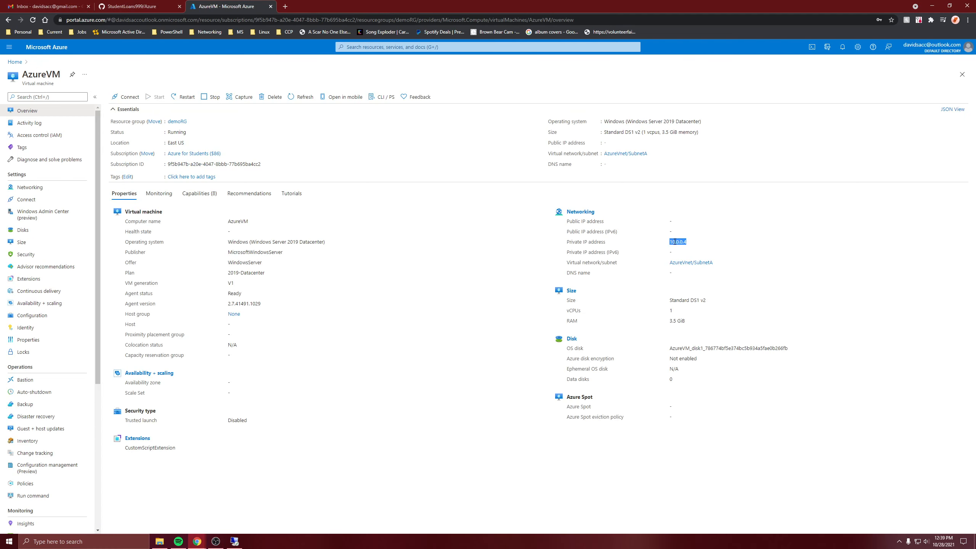
Step: Open Internet Explorer on DatacenterVM and browse to 10.0.0.4 to test reaching AzureVM through the tunnel
left_click(234, 541)
left_click(65, 541)
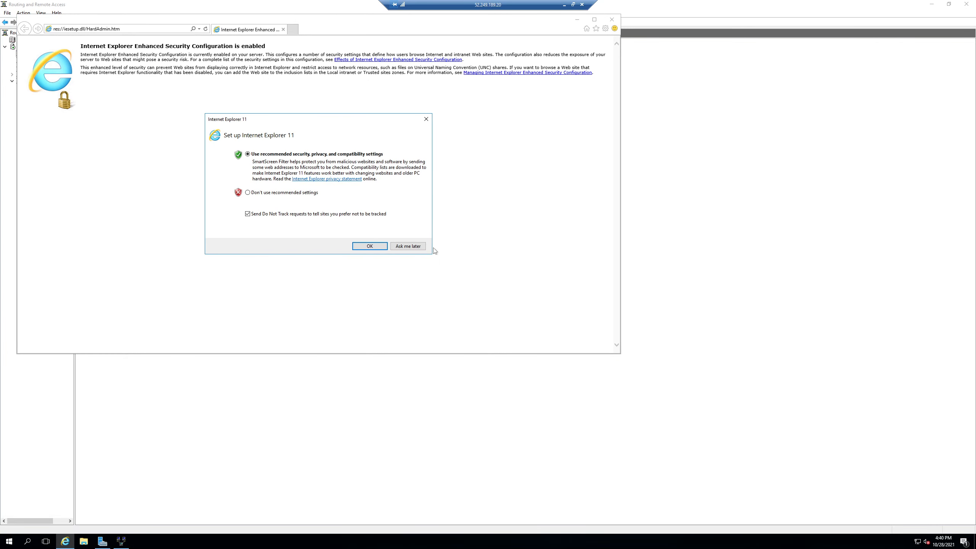
left_click(411, 250)
left_click(149, 28)
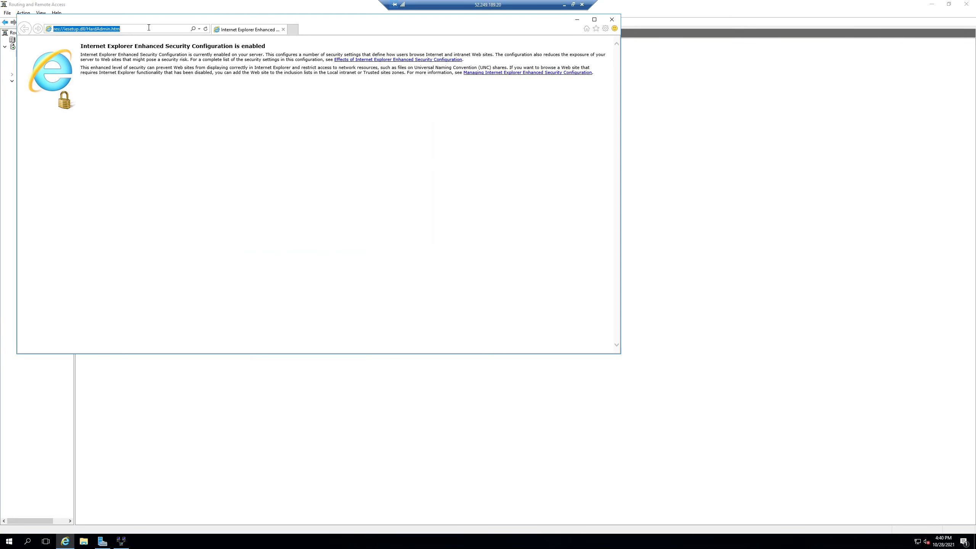
type("10.0.0.4")
key("Return")
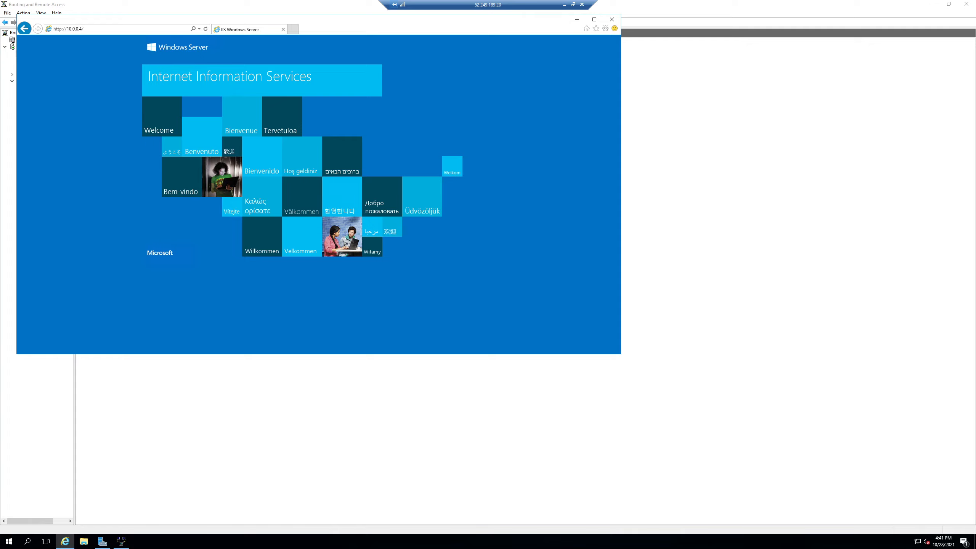
left_click(578, 20)
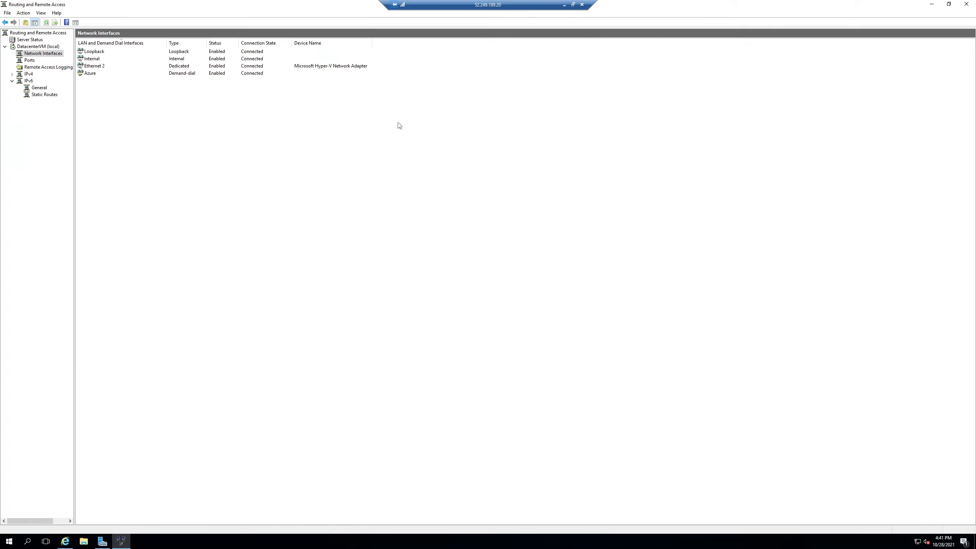
Step: Inspect the IPv4 static routes in Routing and Remote Access
left_click(28, 74)
left_click(90, 60)
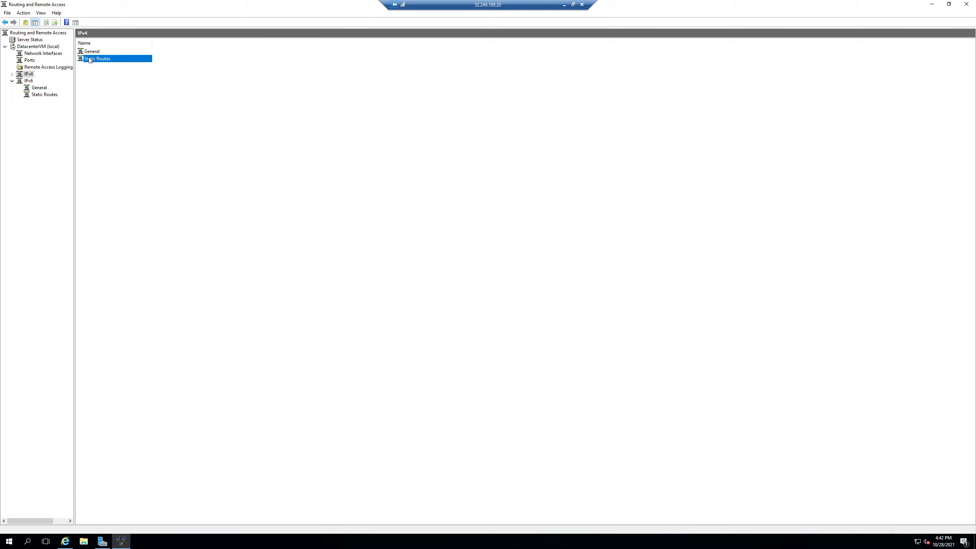
double_click(89, 59)
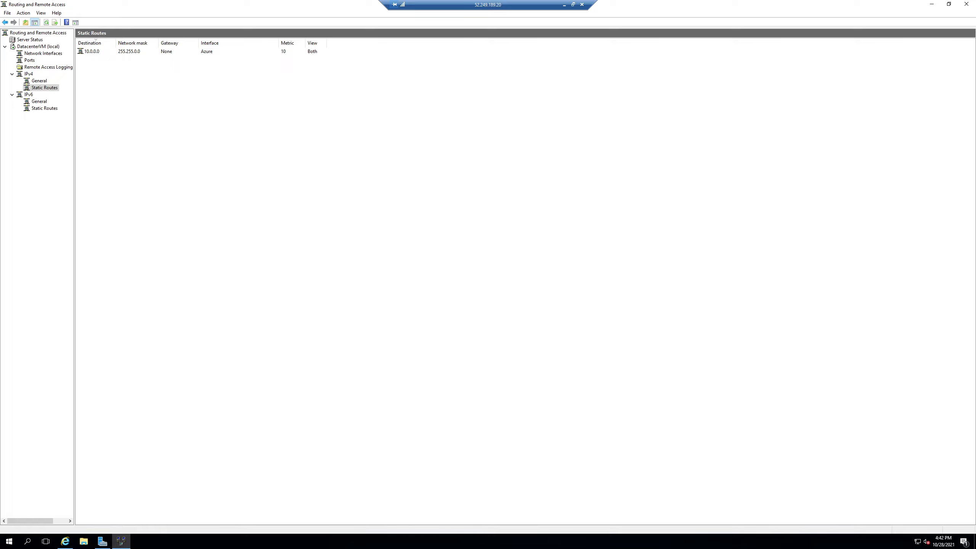
left_click(90, 53)
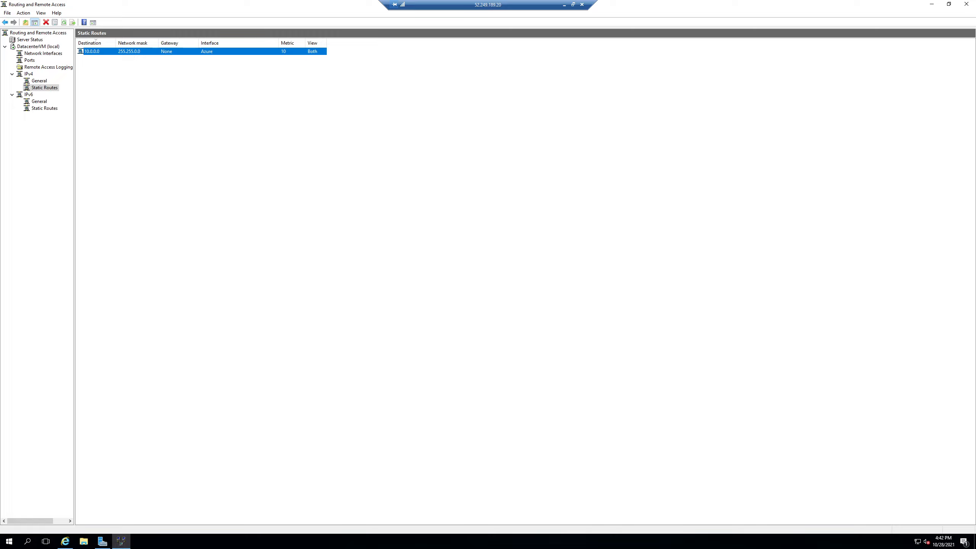
left_click(655, 406)
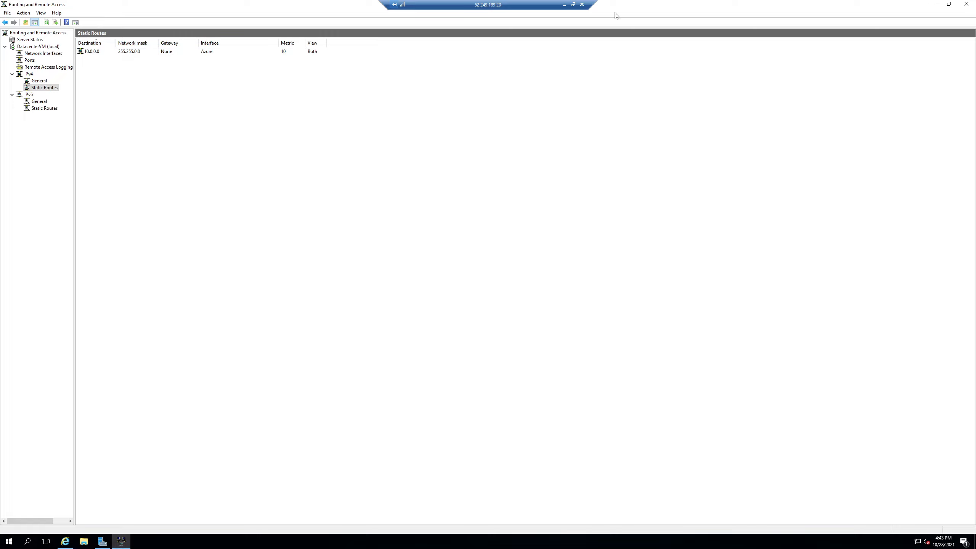
Step: Open VnetGateway's connections in the portal and inspect S2SConnection's status
left_click(565, 5)
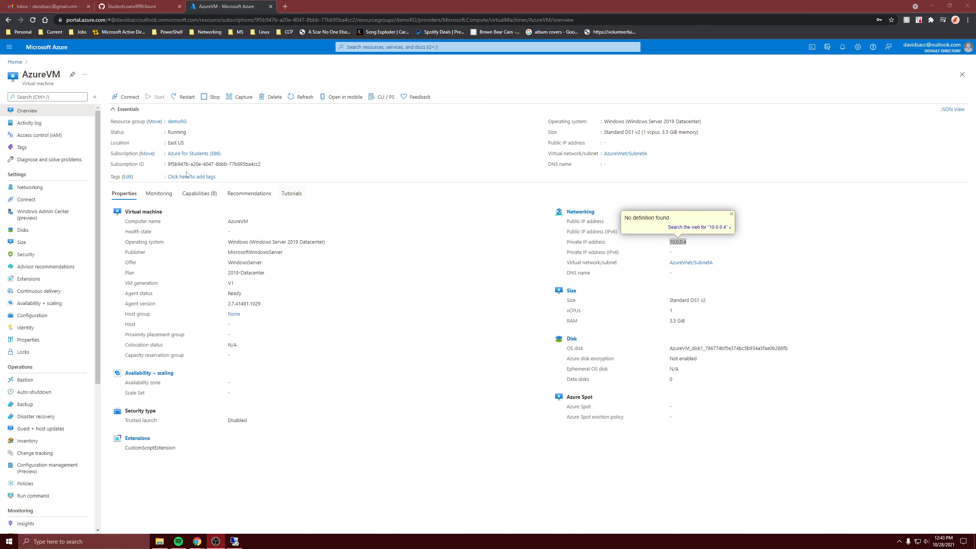
left_click(18, 63)
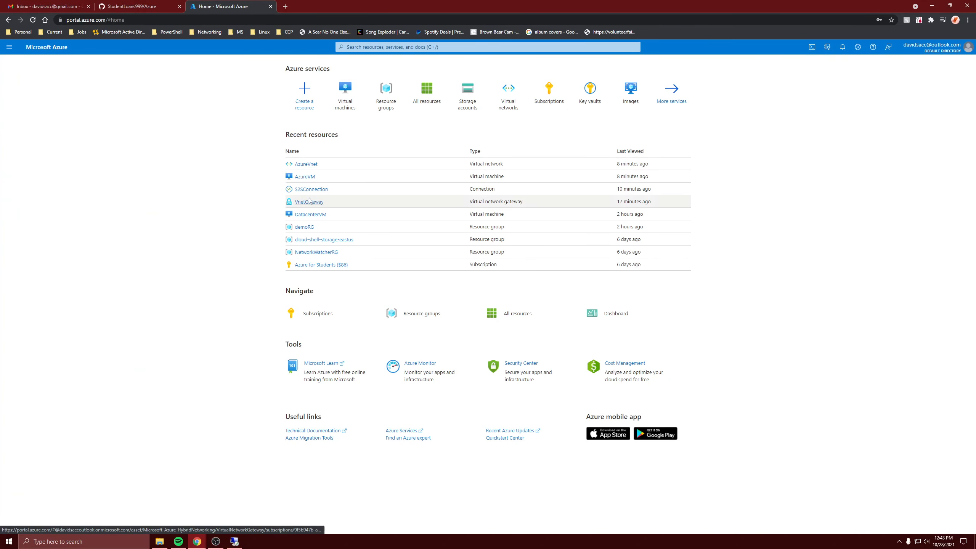
mouse_move(313, 192)
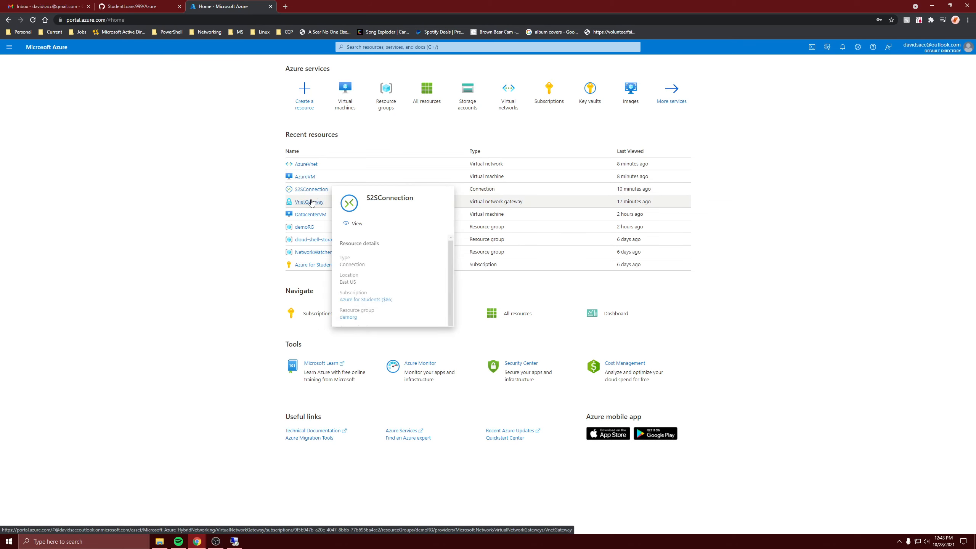
left_click(311, 202)
left_click(41, 200)
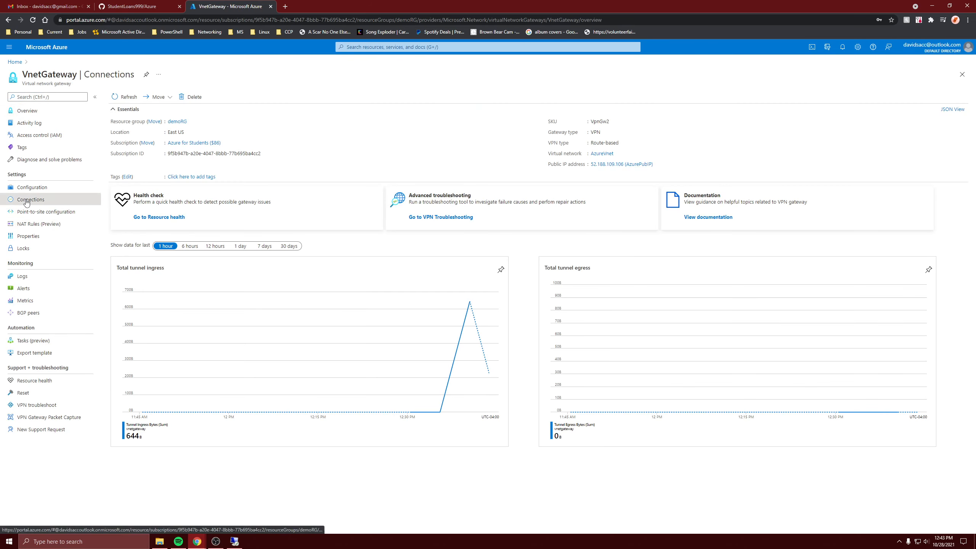
left_click(160, 141)
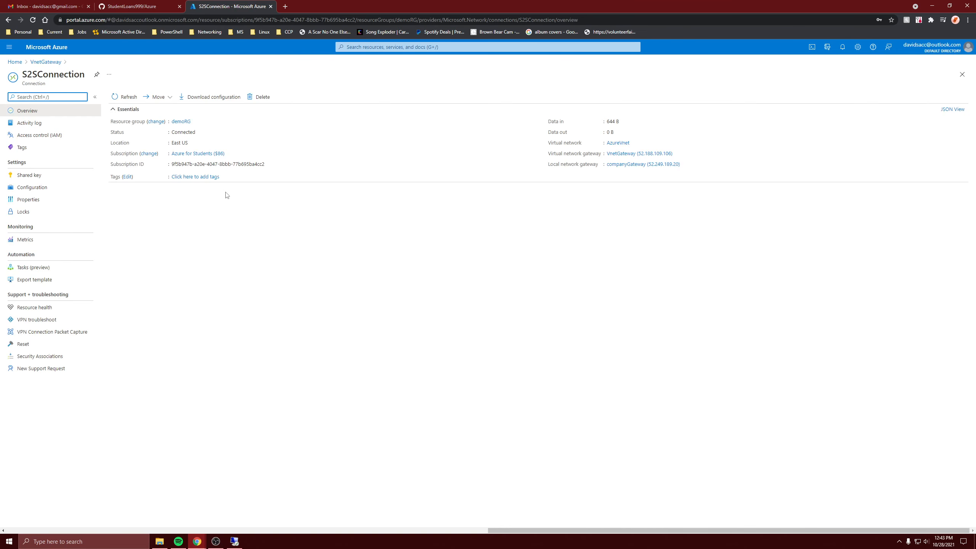